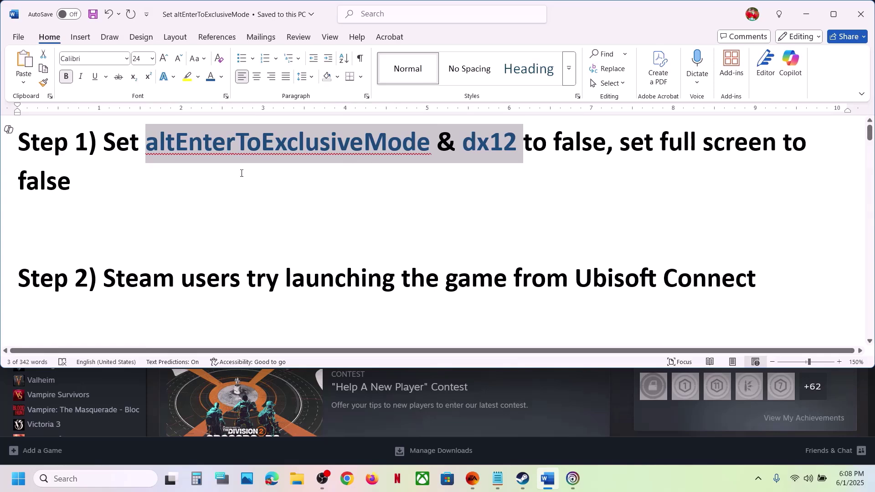
# Switch to File Explorer and open the Tom Clancy's The Division 2 folder inside My Games in Documents.
pyautogui.click(241, 173)
pyautogui.click(806, 14)
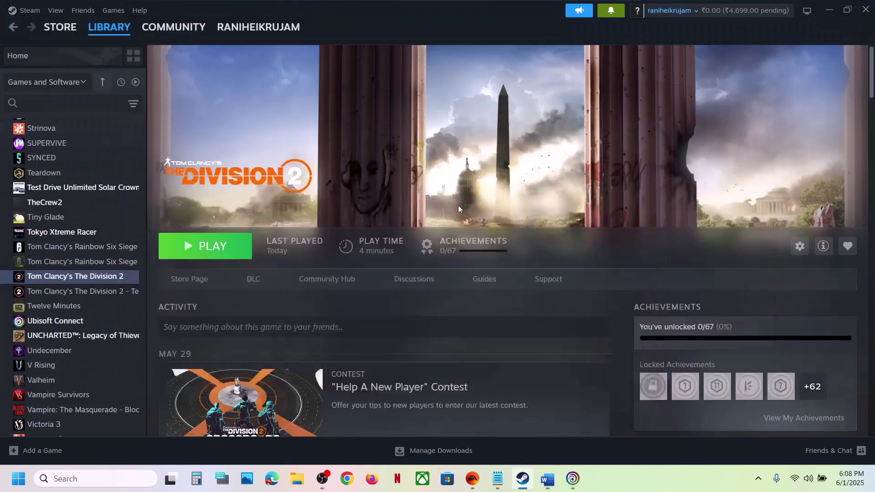
pyautogui.click(297, 479)
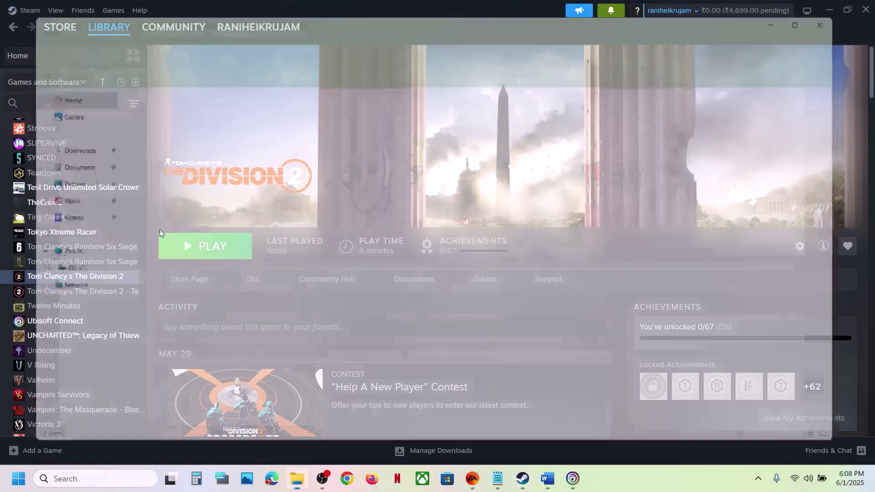
pyautogui.click(64, 165)
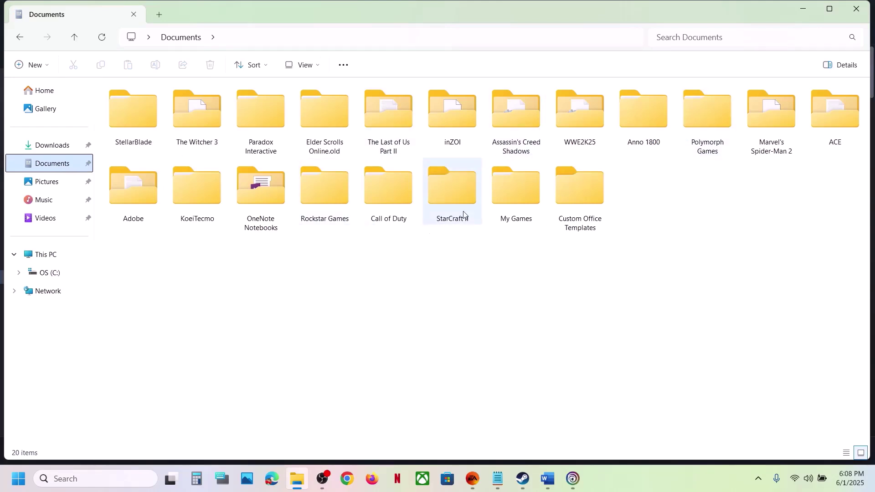
pyautogui.click(514, 207)
pyautogui.doubleClick(514, 208)
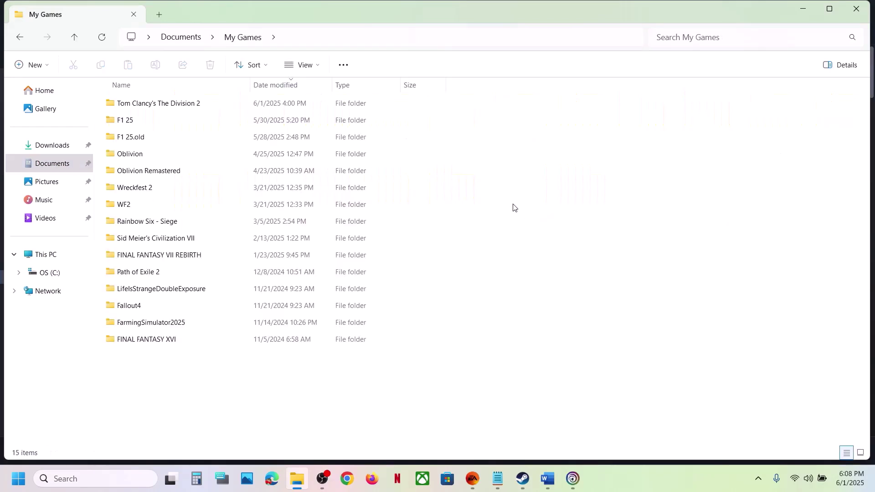
pyautogui.click(164, 102)
pyautogui.doubleClick(161, 105)
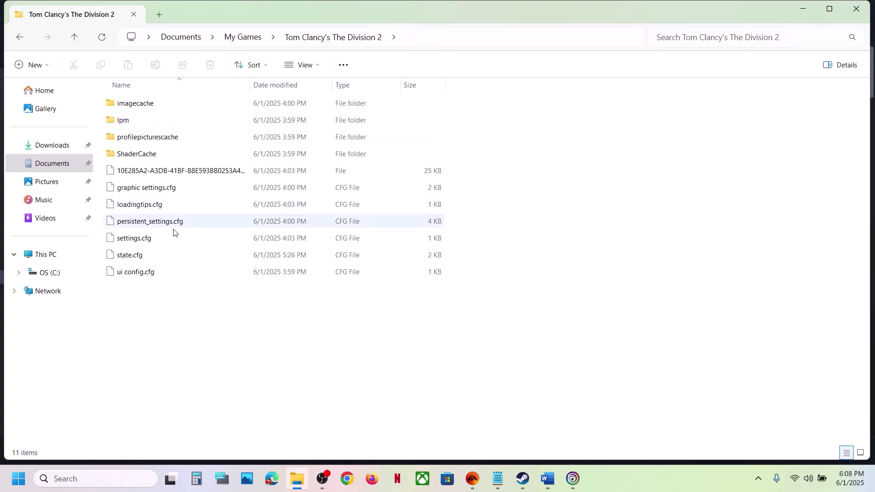
# Open the state.cfg file in Notepad.
pyautogui.click(134, 259)
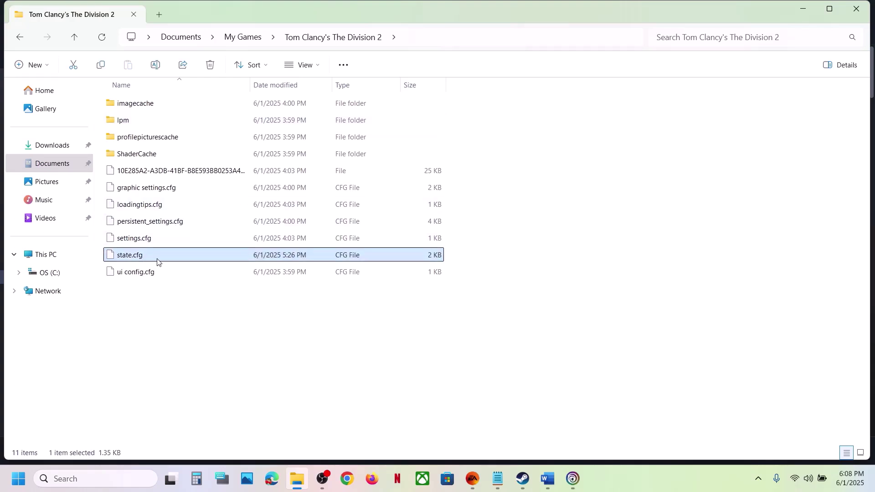
pyautogui.rightClick(154, 260)
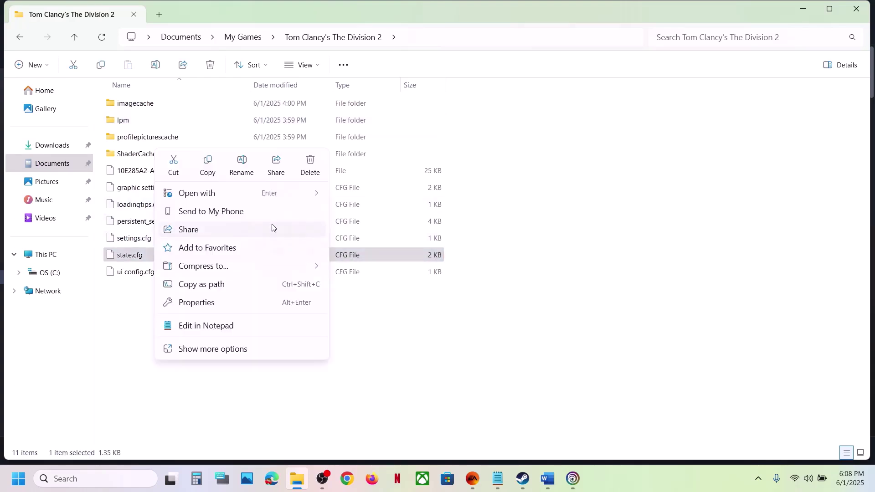
pyautogui.moveTo(227, 200)
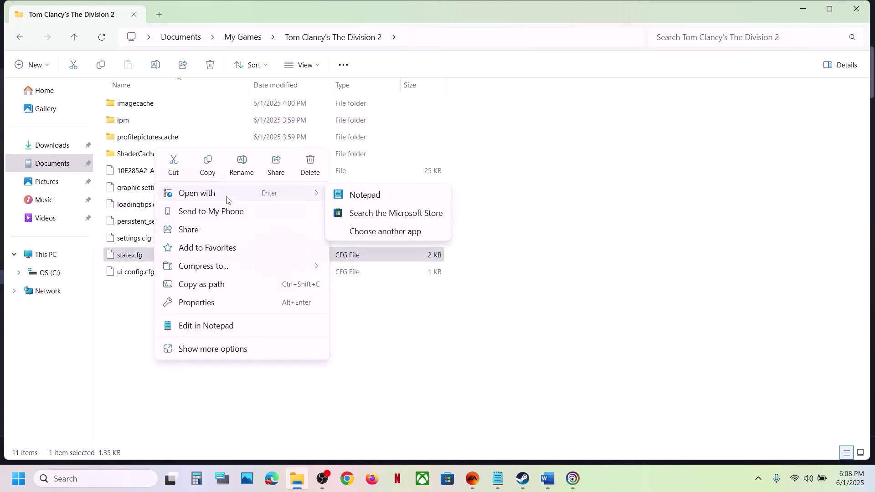
pyautogui.click(354, 195)
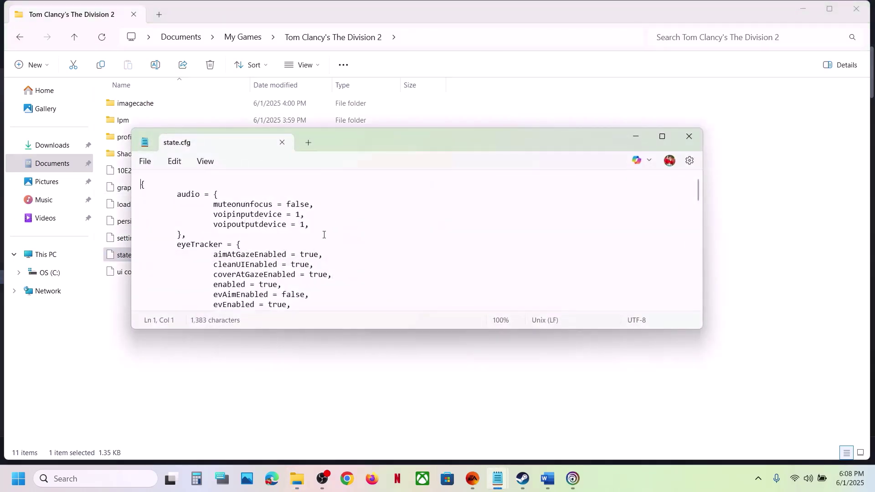
# Set altEnterToExclusiveMode to False in the graphics section of state.cfg.
pyautogui.scroll(-4, 324, 235)
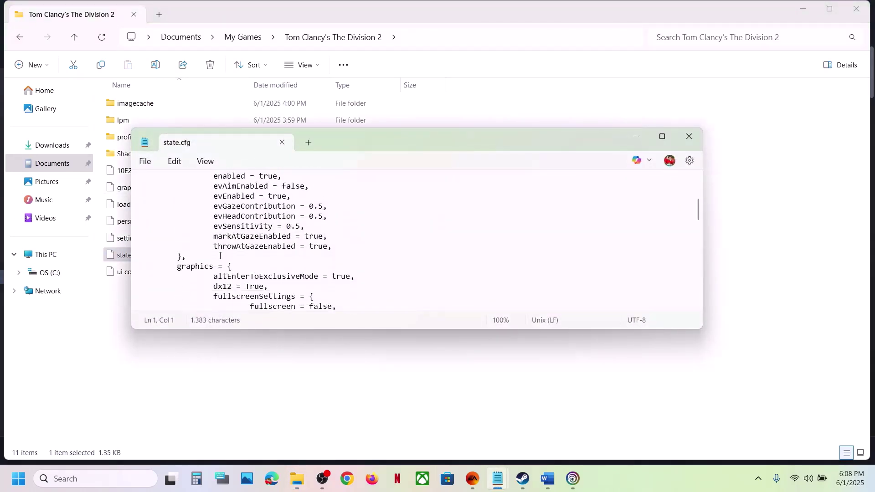
pyautogui.scroll(-1, 220, 256)
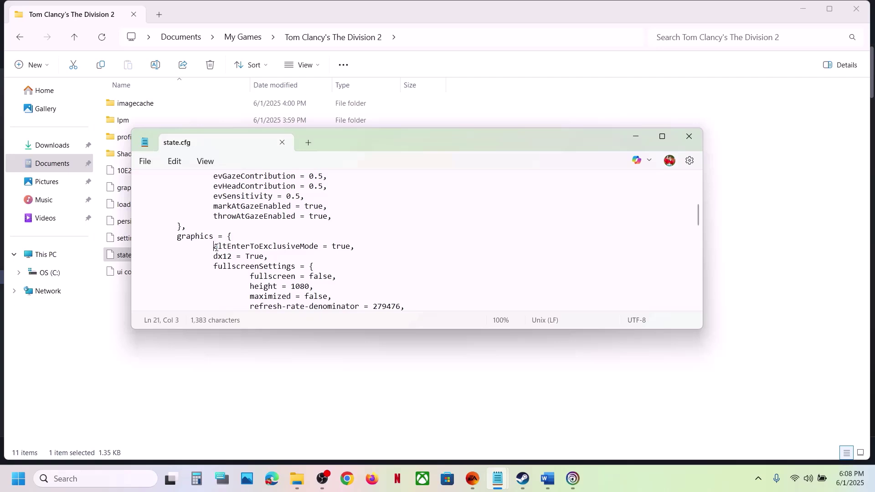
pyautogui.moveTo(216, 247); pyautogui.dragTo(312, 245)
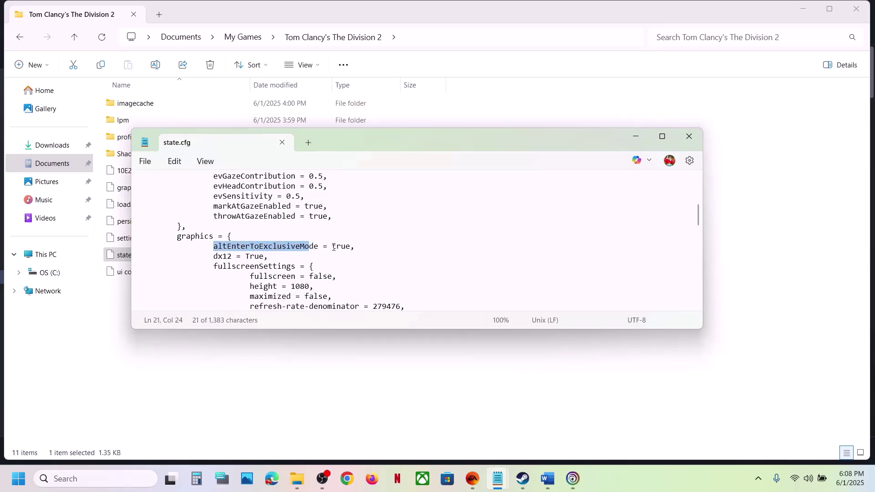
pyautogui.moveTo(334, 247); pyautogui.dragTo(352, 247)
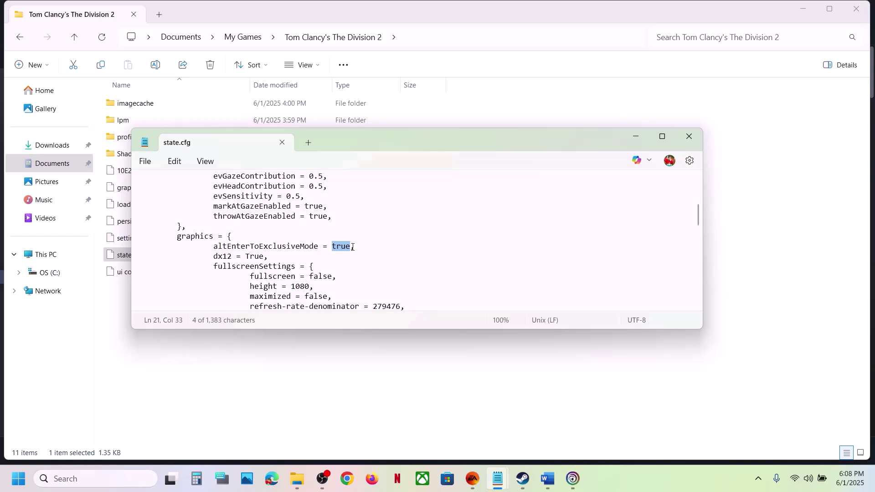
pyautogui.write('Fals')
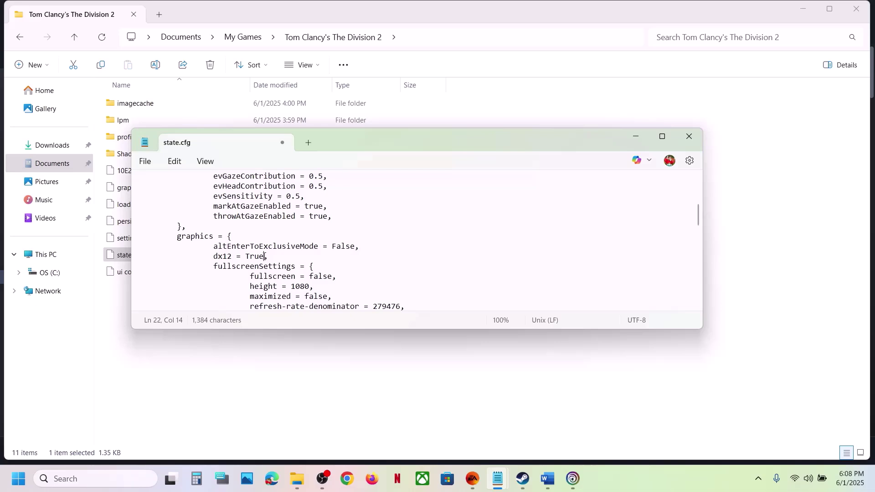
# Set dx12 to False in the graphics section and save state.cfg.
pyautogui.press('BackSpace')
pyautogui.press('BackSpace')
pyautogui.write('Fa')
pyautogui.click(146, 162)
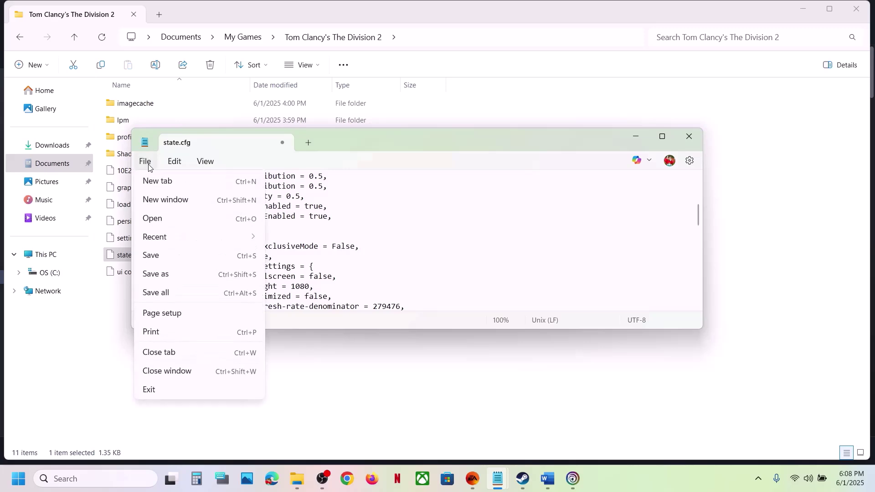
pyautogui.click(160, 257)
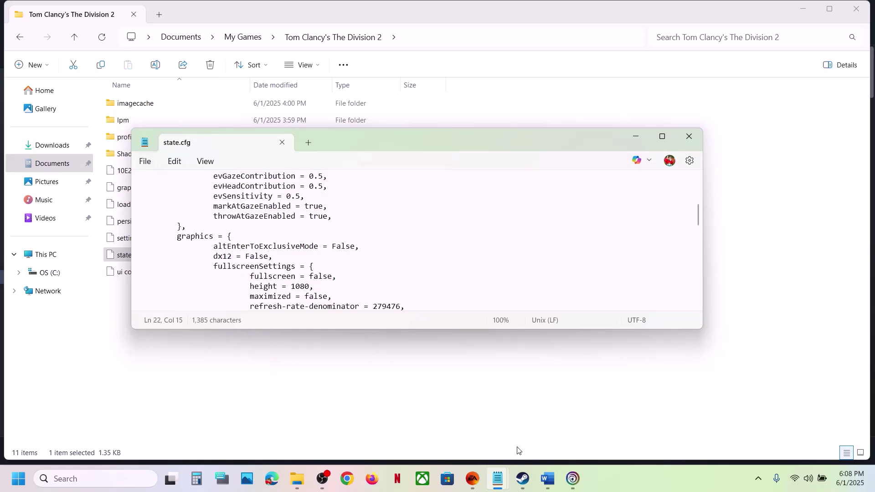
# Switch to the Word document and read the full screen instruction in Step 1.
pyautogui.click(523, 479)
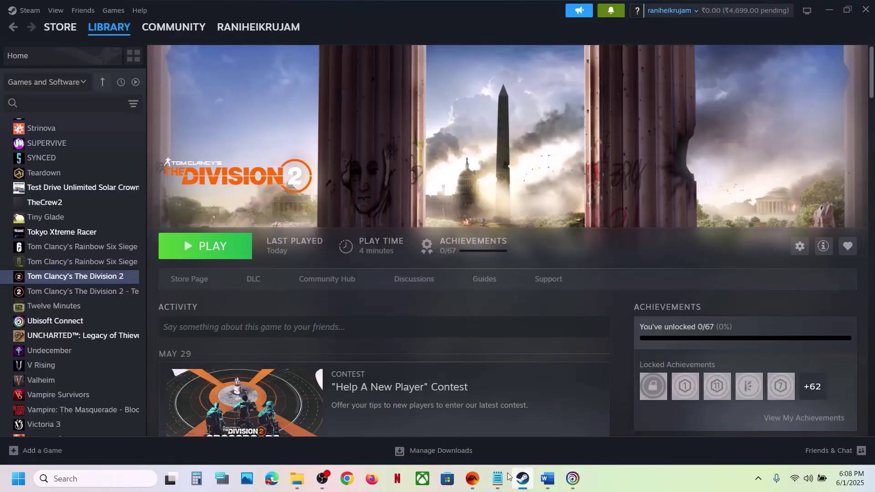
pyautogui.click(574, 482)
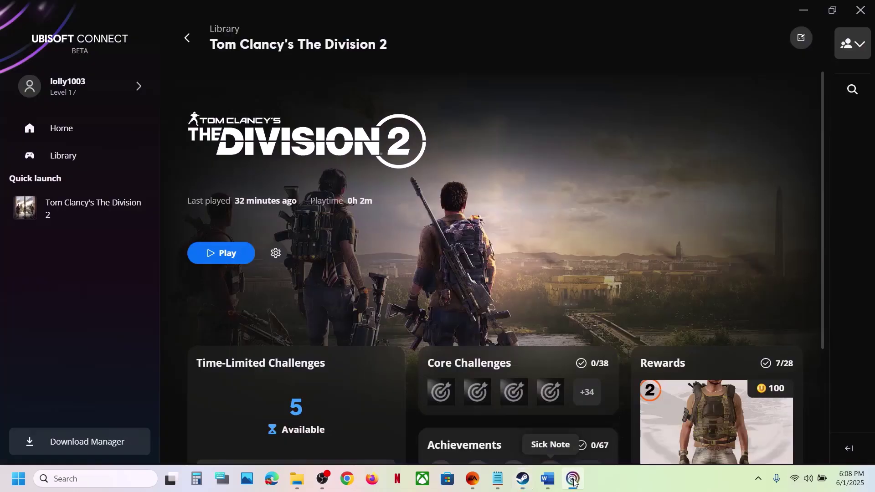
pyautogui.click(548, 479)
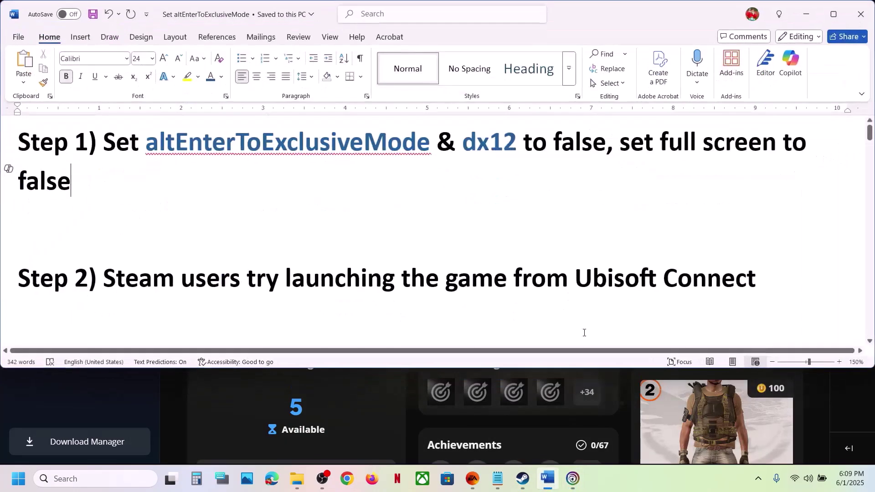
pyautogui.moveTo(618, 145); pyautogui.dragTo(736, 166)
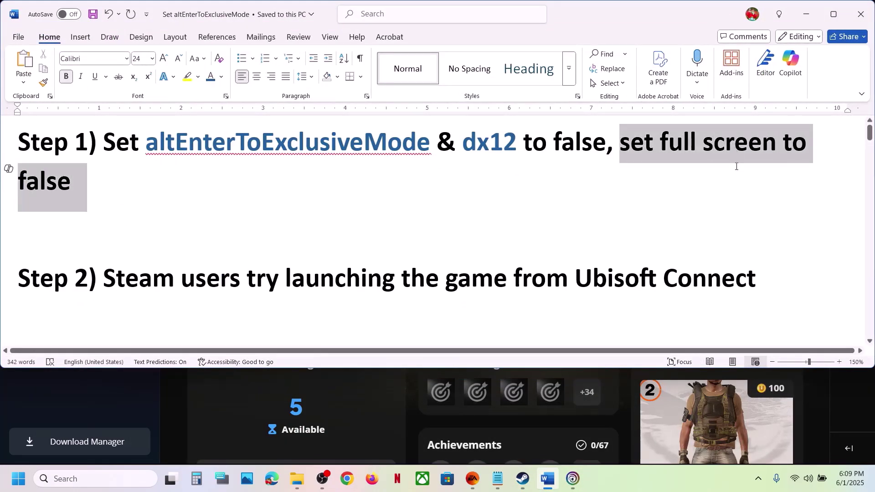
pyautogui.click(365, 209)
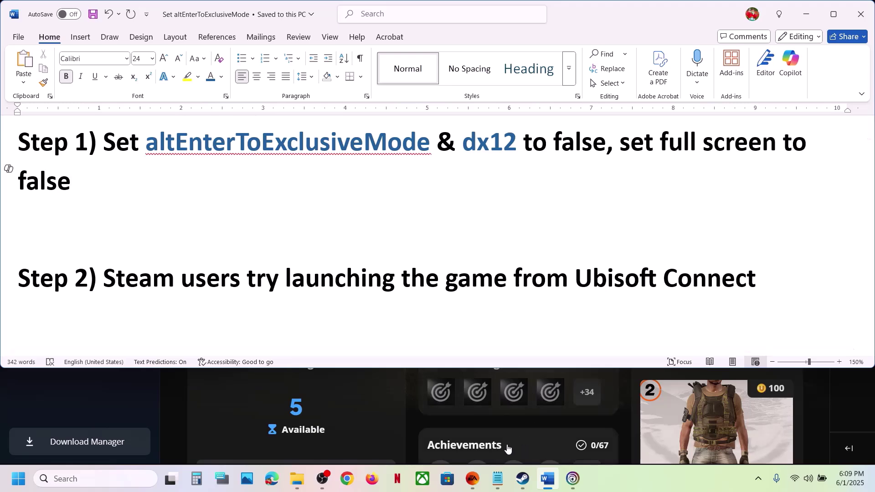
# Return to state.cfg in Notepad, check the fullscreen value under fullscreenSettings, then save and close the file.
pyautogui.moveTo(499, 476)
pyautogui.click(562, 433)
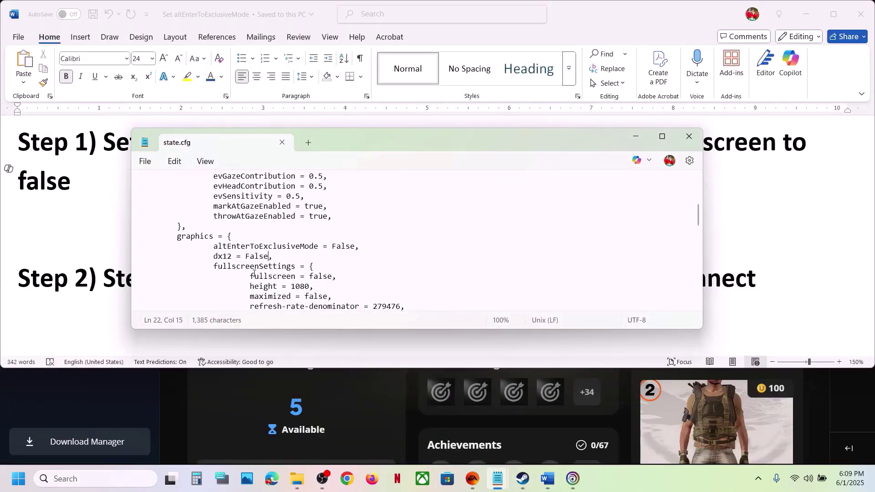
pyautogui.moveTo(330, 276); pyautogui.dragTo(313, 276)
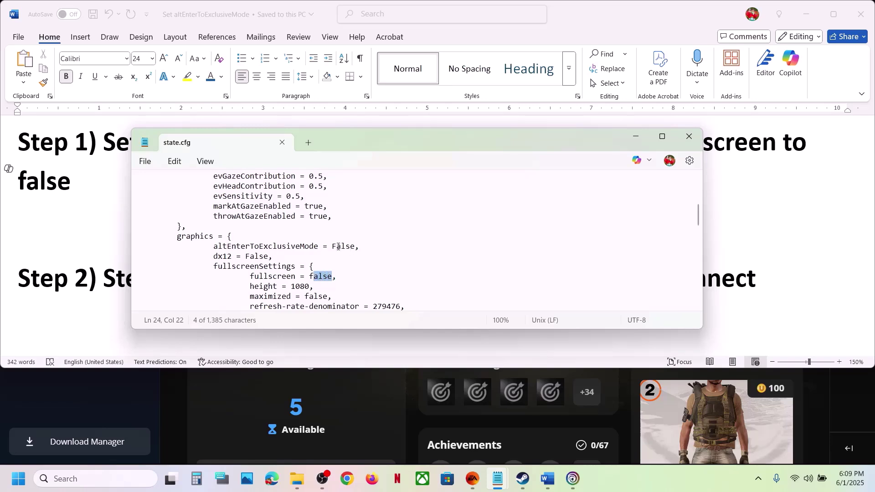
pyautogui.click(149, 163)
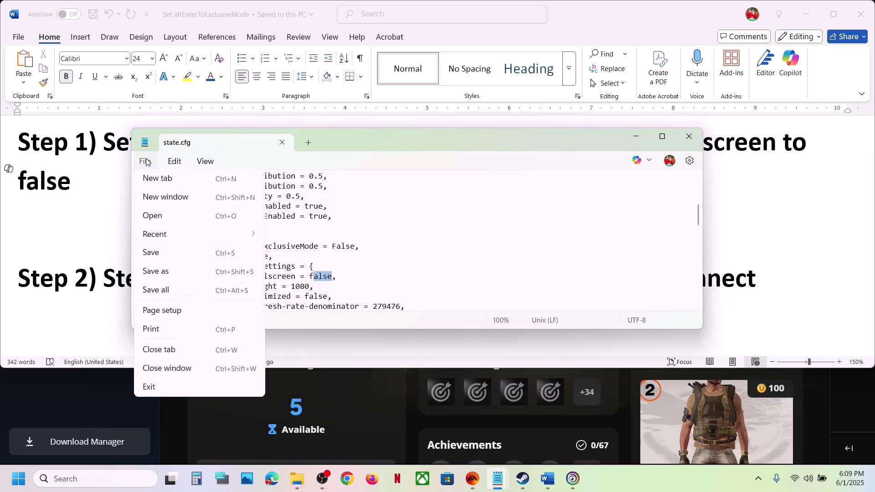
pyautogui.click(168, 256)
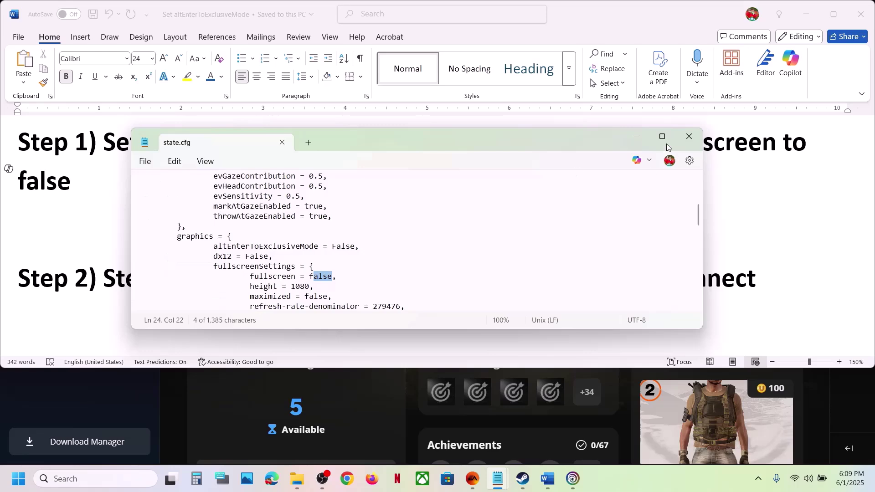
pyautogui.click(688, 137)
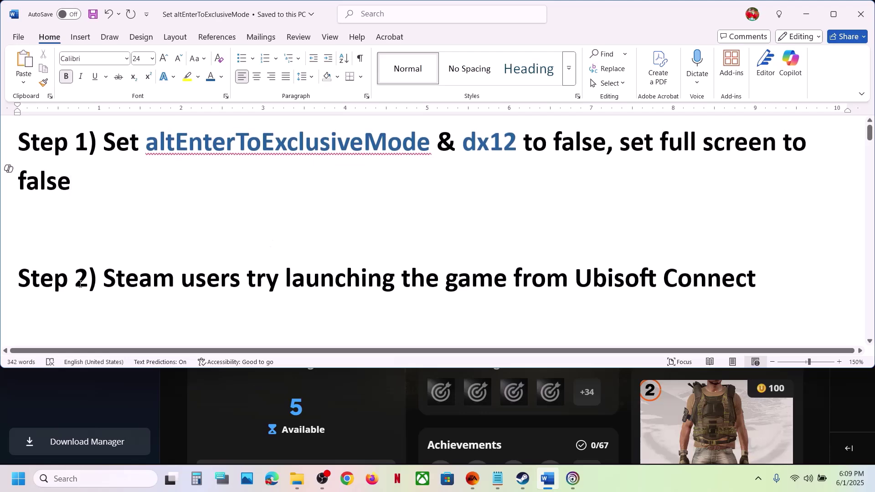
# Read Step 2 in the Word document and compare the game's pages in Steam and Ubisoft Connect.
pyautogui.moveTo(119, 274); pyautogui.dragTo(633, 273)
pyautogui.click(523, 479)
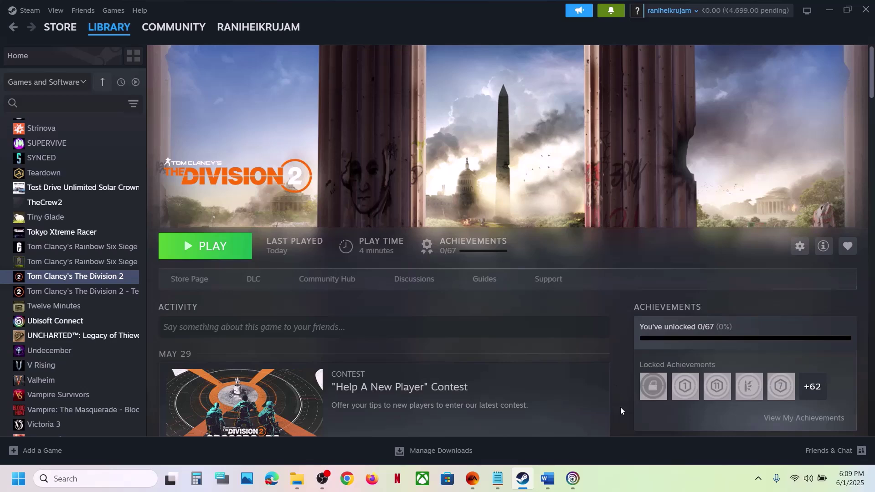
pyautogui.click(611, 427)
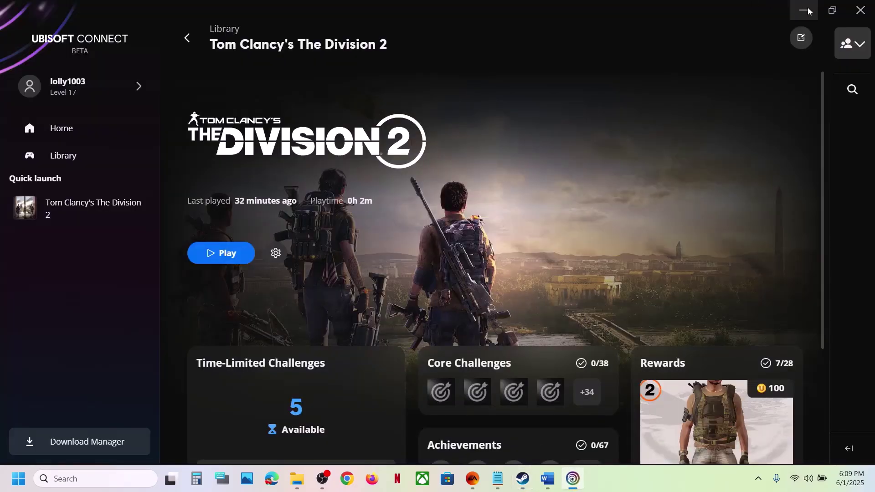
# Close the Ubisoft Connect window and reopen it from its background process.
pyautogui.click(861, 10)
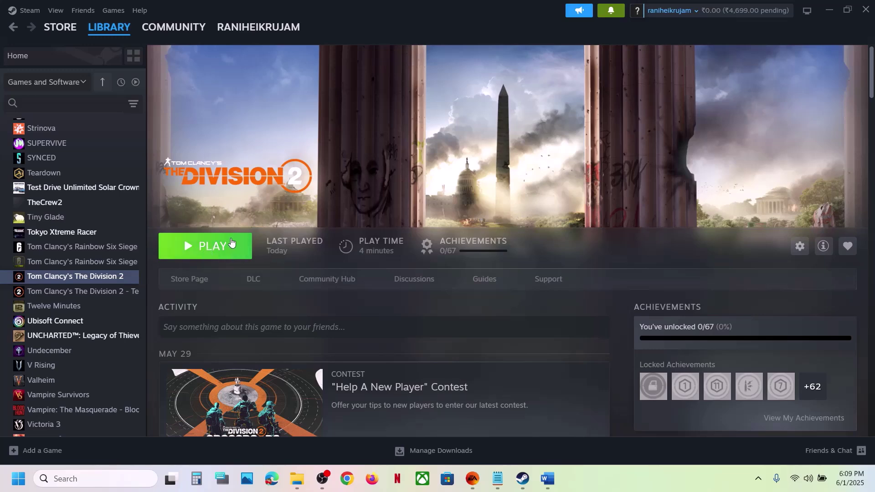
pyautogui.click(759, 479)
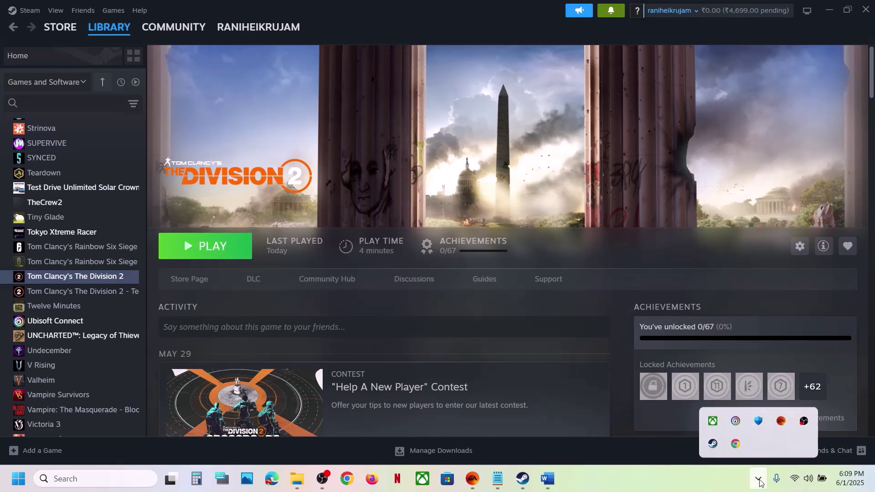
pyautogui.click(736, 422)
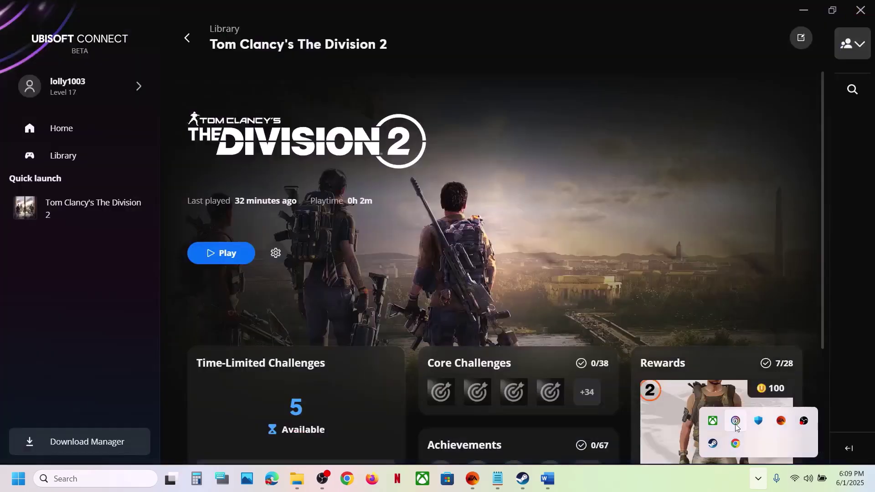
# Switch to Steam and exit the client completely.
pyautogui.click(528, 477)
pyautogui.click(28, 10)
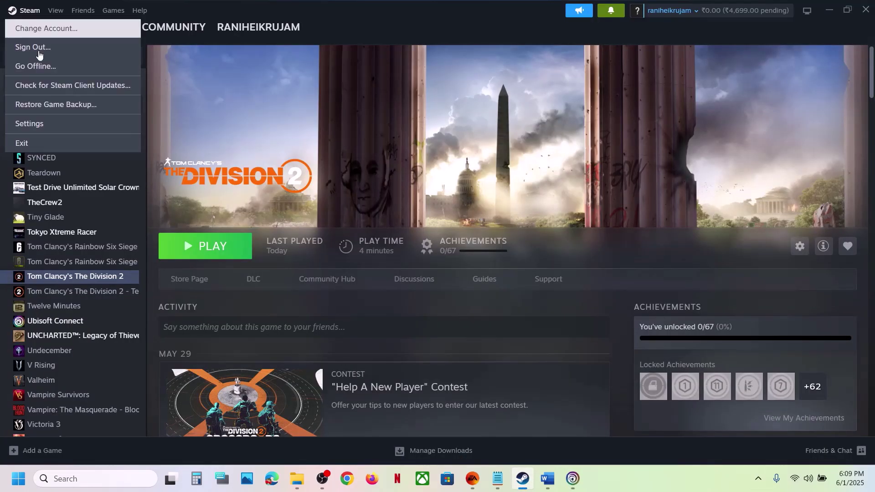
pyautogui.click(44, 139)
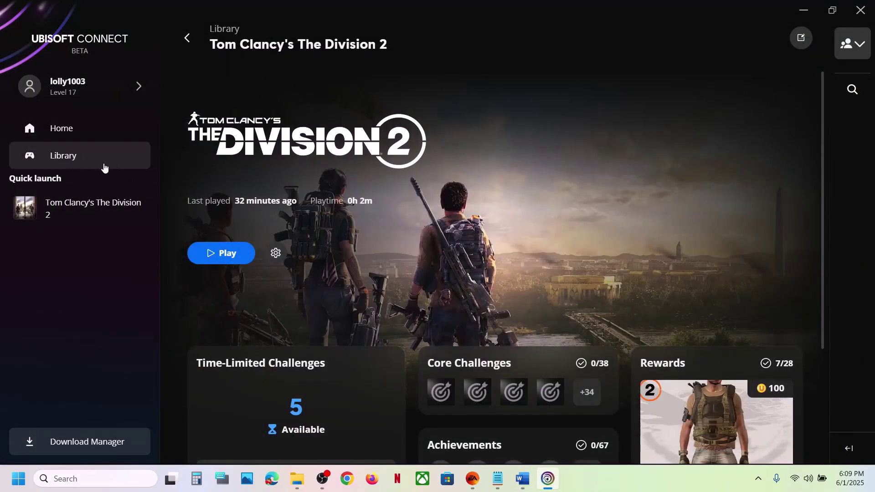
# Open the Steam-owned copy of Tom Clancy's The Division 2 from the installed games in the Ubisoft Connect library.
pyautogui.click(62, 159)
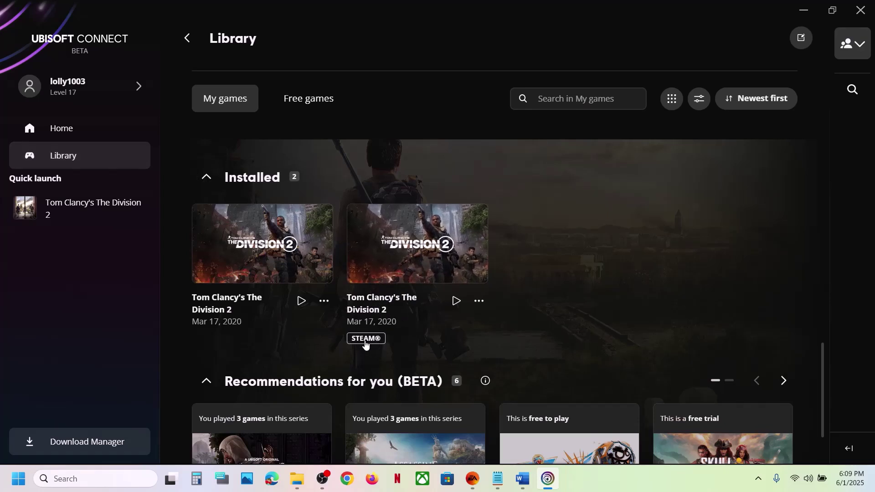
pyautogui.click(409, 248)
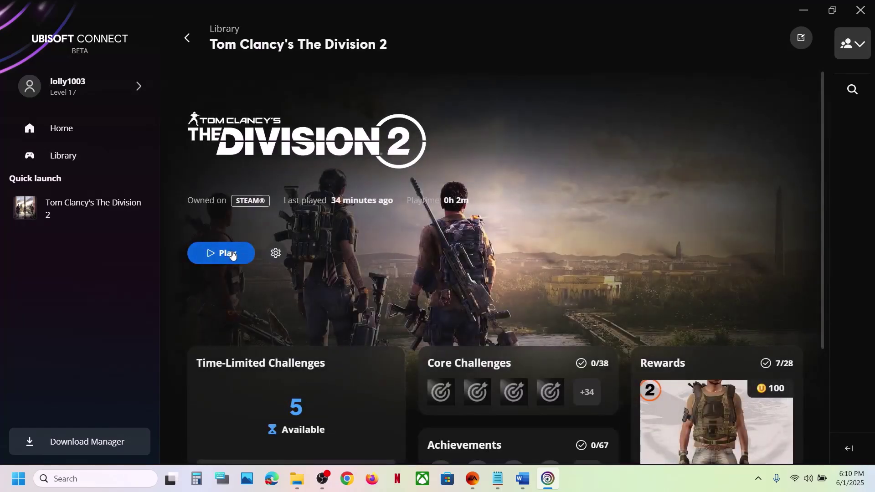
# Switch to the Word document and read Step 3 about the beta choice in the Steam settings.
pyautogui.click(523, 479)
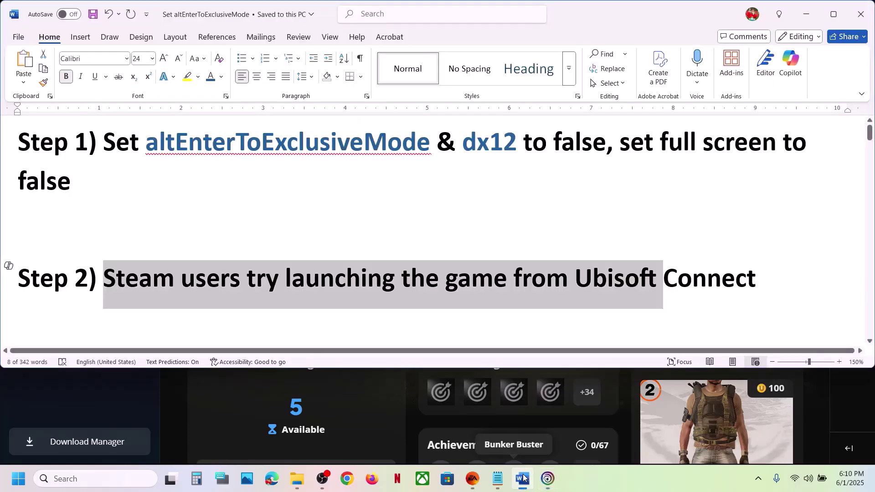
pyautogui.scroll(-3, 288, 276)
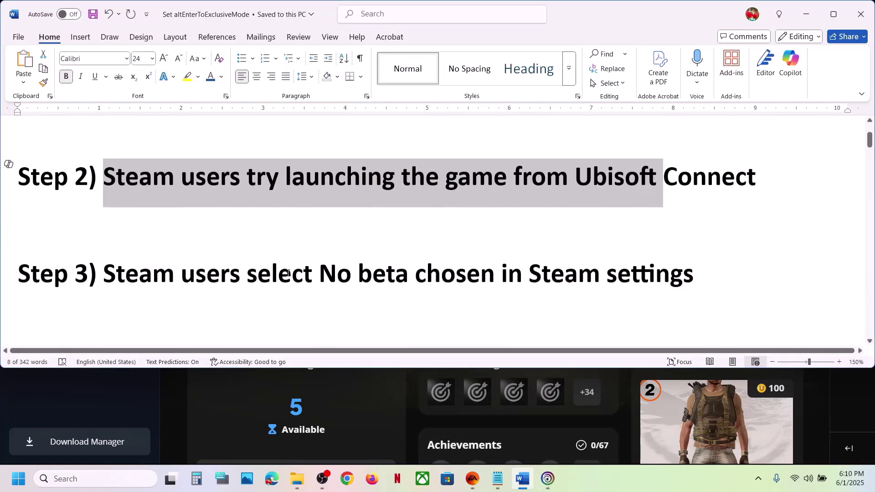
pyautogui.moveTo(105, 278); pyautogui.dragTo(684, 290)
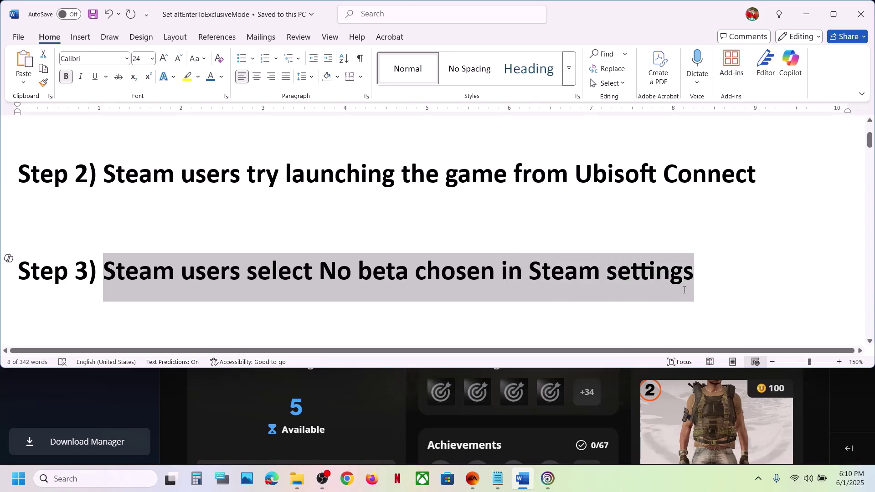
pyautogui.click(493, 287)
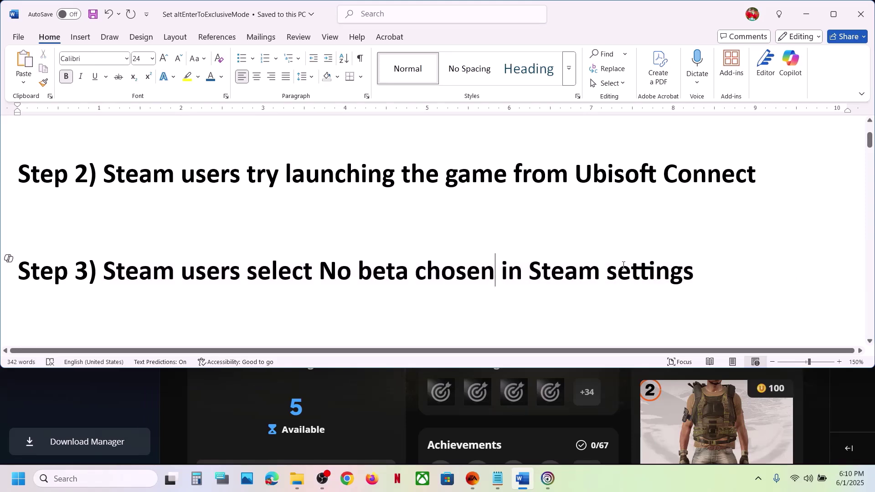
# Find Steam through the Windows search and start the client.
pyautogui.click(131, 486)
pyautogui.write('steam')
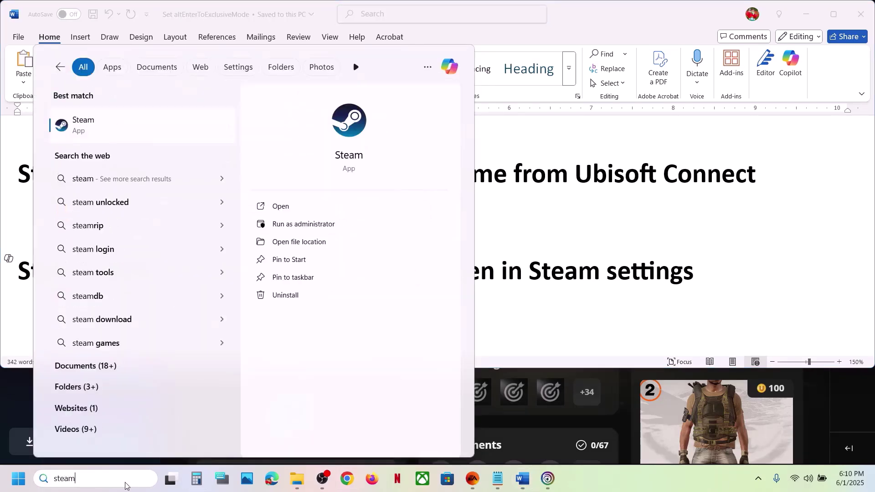
pyautogui.press('Return')
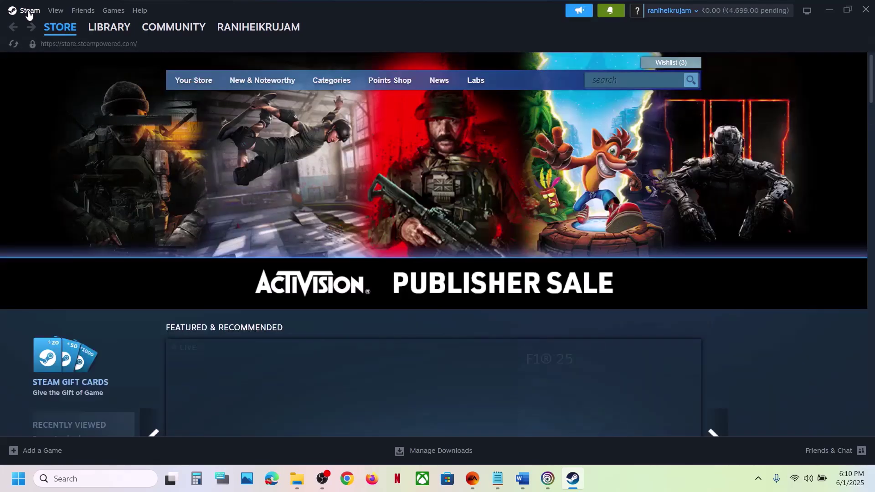
# Set Client Beta Participation to No beta chosen in Steam's Interface settings and close the settings window.
pyautogui.click(37, 13)
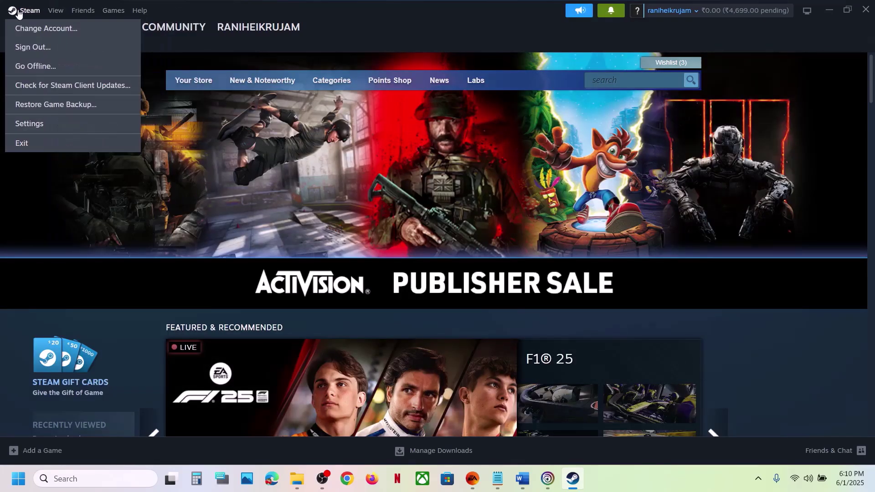
pyautogui.click(36, 126)
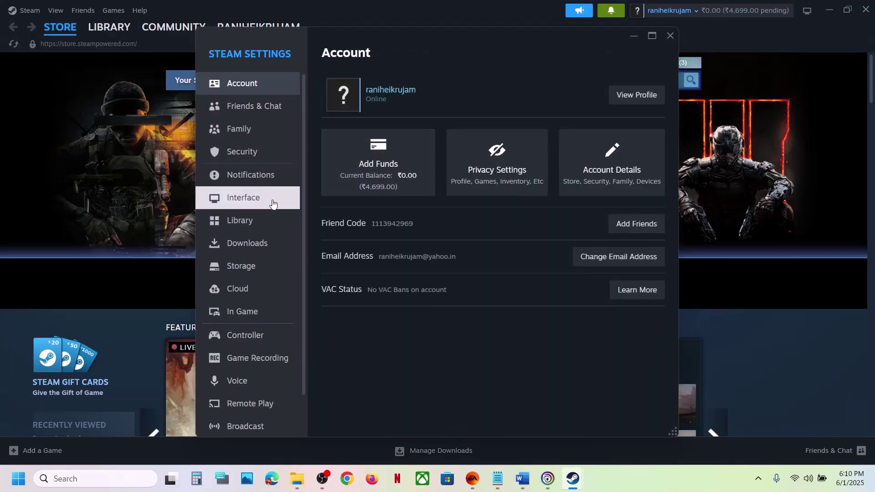
pyautogui.click(258, 202)
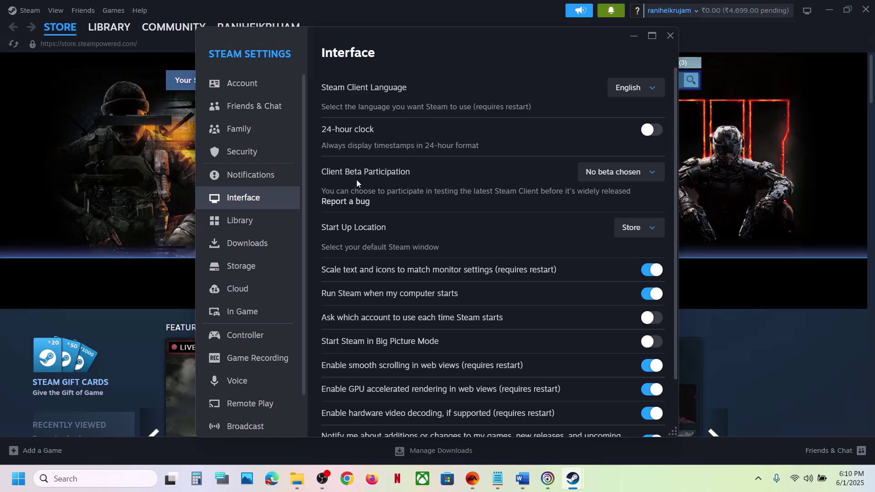
pyautogui.click(647, 173)
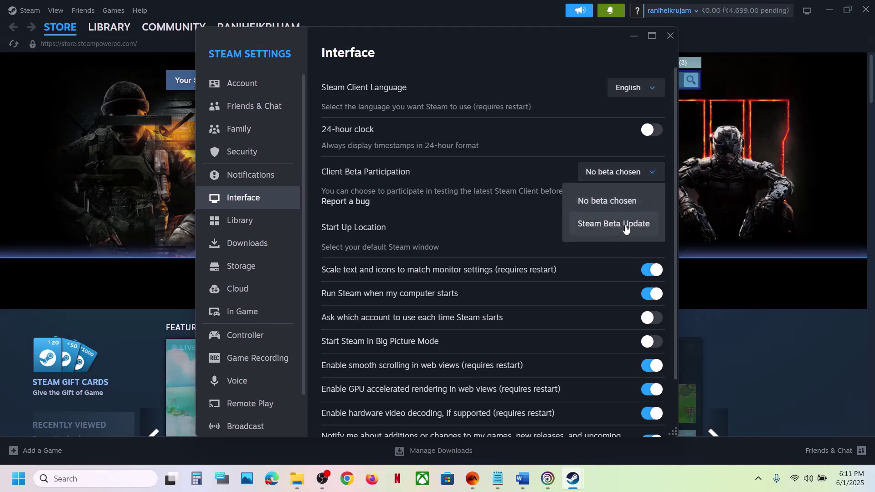
pyautogui.click(609, 204)
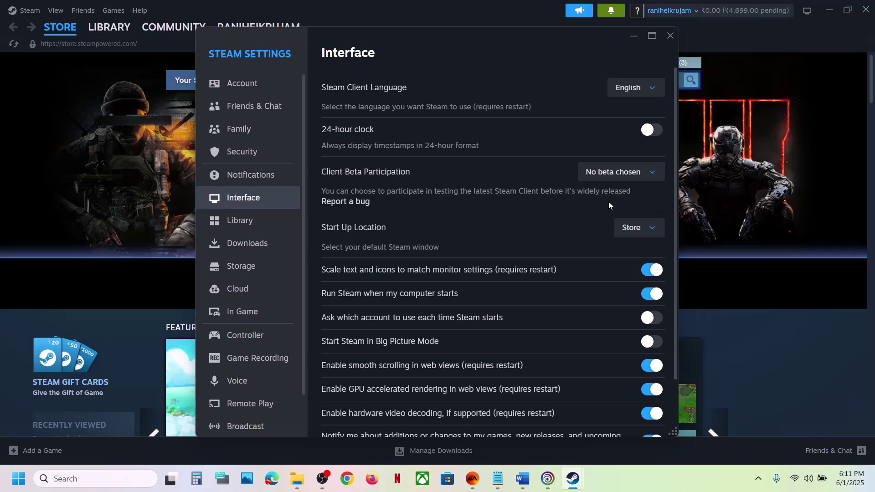
pyautogui.click(670, 36)
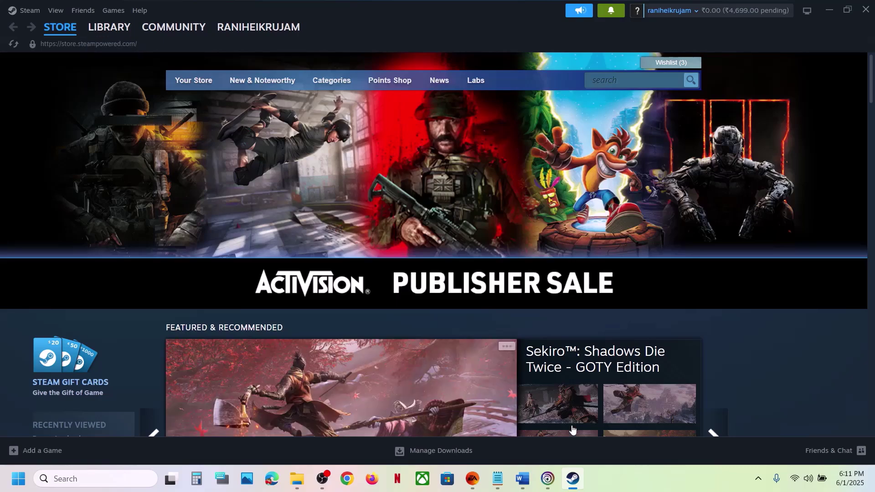
# Open Tom Clancy's The Division 2 in the Steam library, and read Step 4 in the Word document.
pyautogui.click(109, 30)
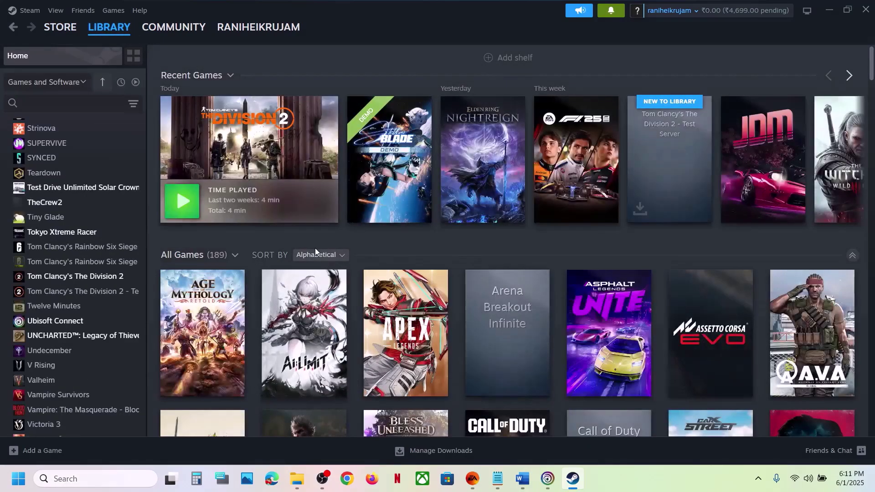
pyautogui.click(270, 187)
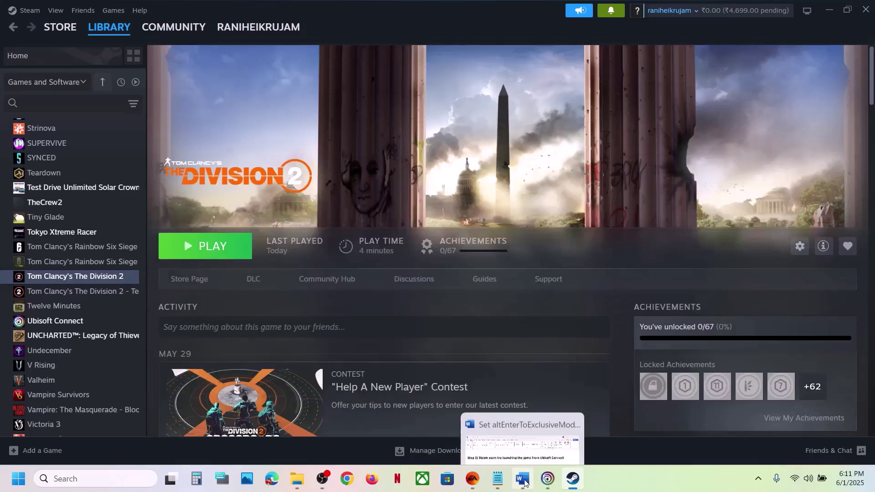
pyautogui.click(523, 481)
pyautogui.scroll(-2, 344, 282)
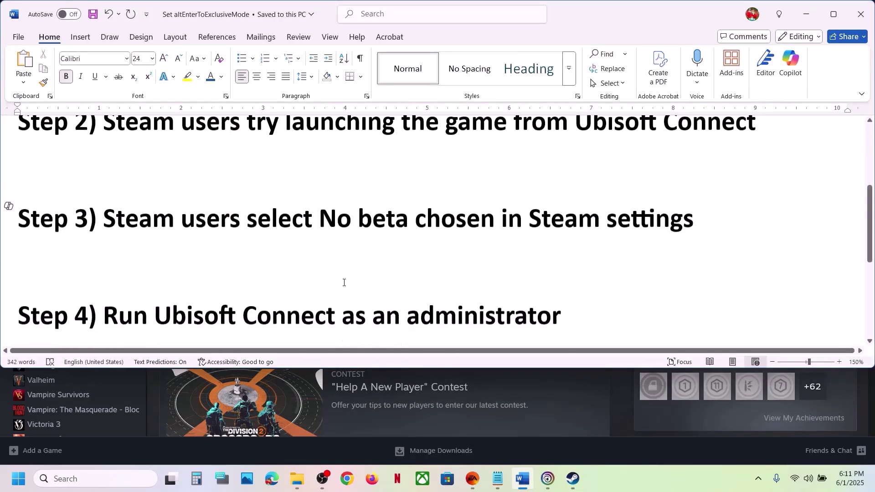
pyautogui.moveTo(157, 280); pyautogui.dragTo(561, 279)
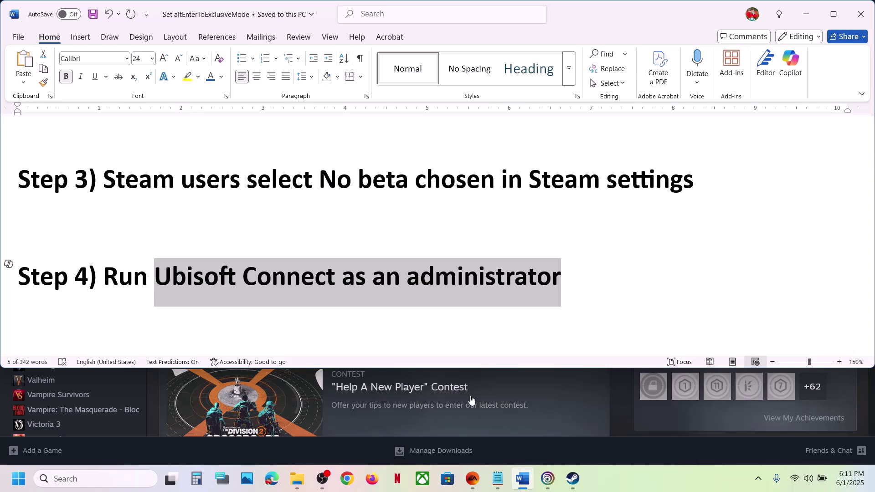
# Switch to Ubisoft Connect and quit the client completely.
pyautogui.click(548, 479)
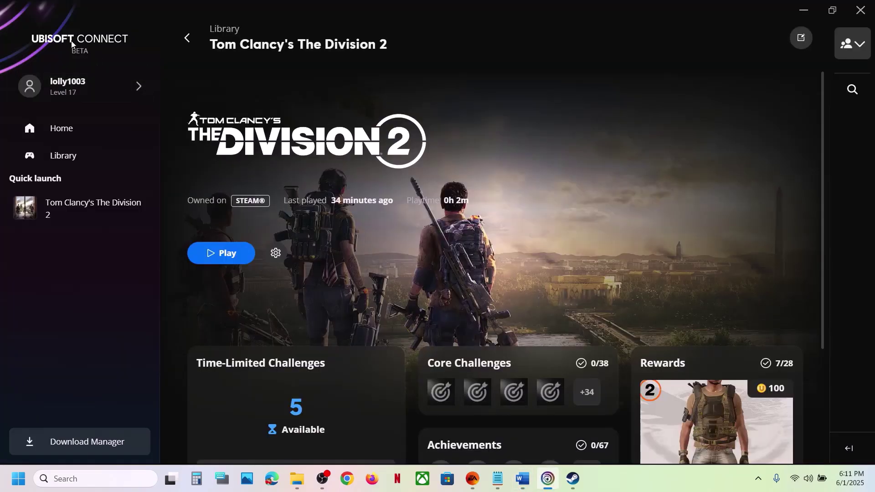
pyautogui.click(77, 100)
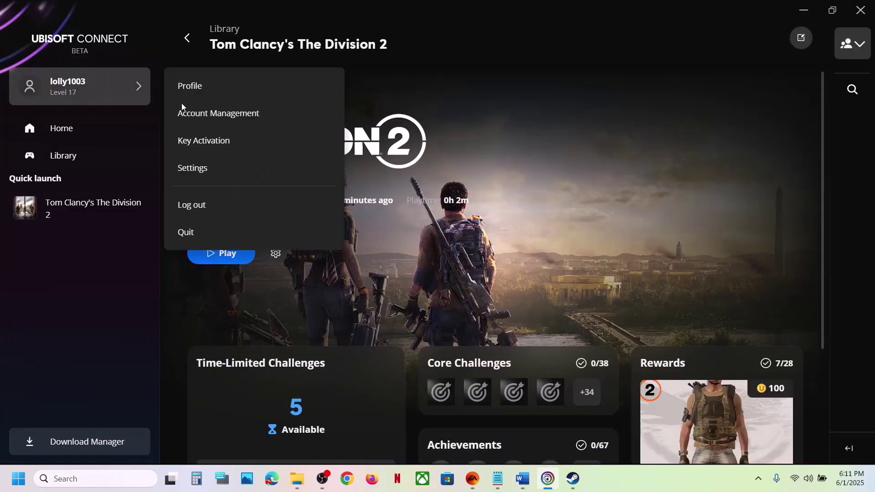
pyautogui.click(195, 234)
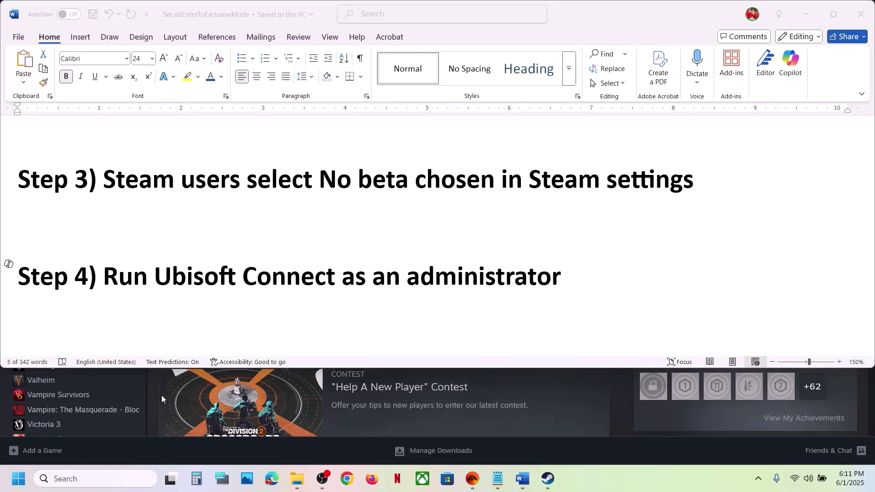
# Search Windows for Ubisoft Connect and open the file location of its shortcut.
pyautogui.click(83, 481)
pyautogui.write('ubi')
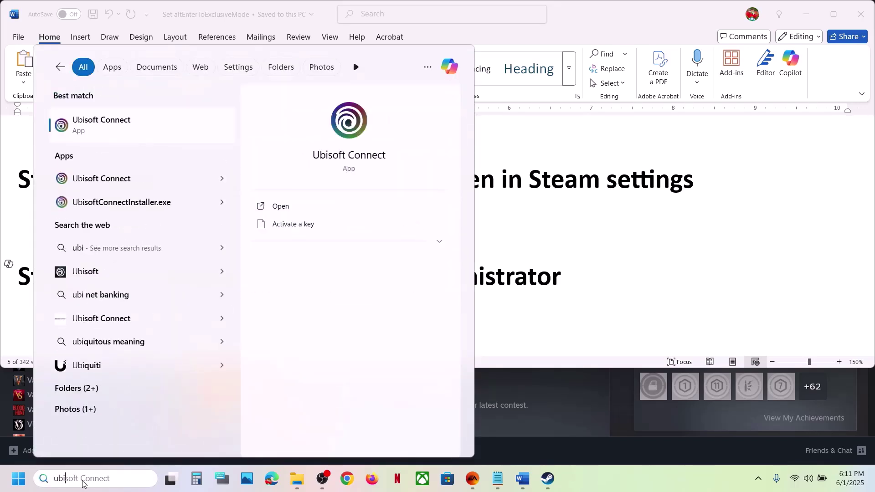
pyautogui.press('Right')
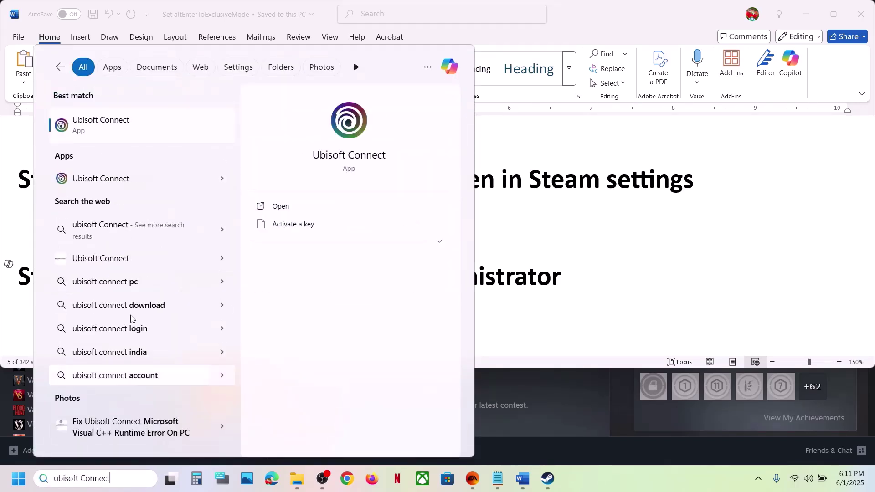
pyautogui.rightClick(95, 134)
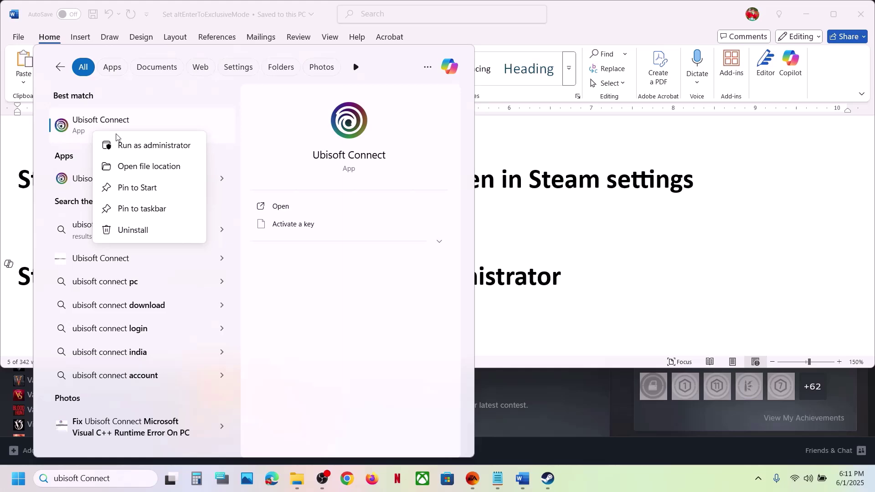
pyautogui.click(153, 166)
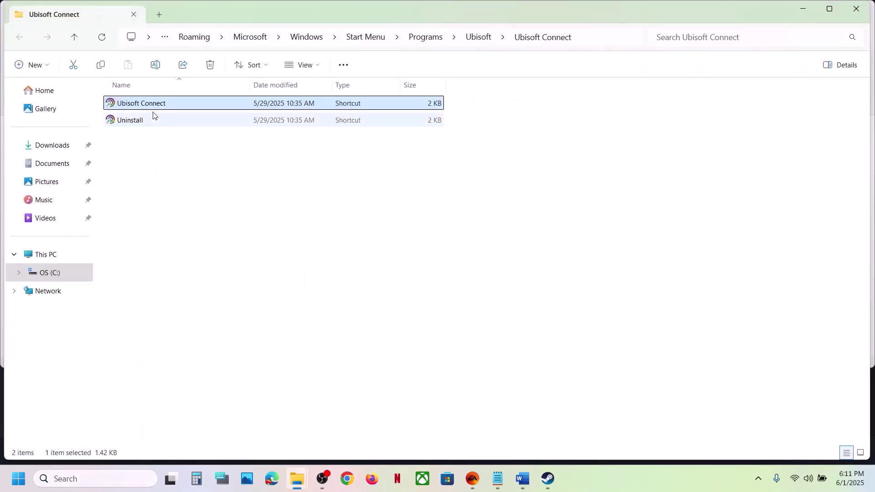
# Set the Ubisoft Connect shortcut's advanced properties to Run as administrator, and launch Ubisoft Connect with administrator permission.
pyautogui.rightClick(147, 109)
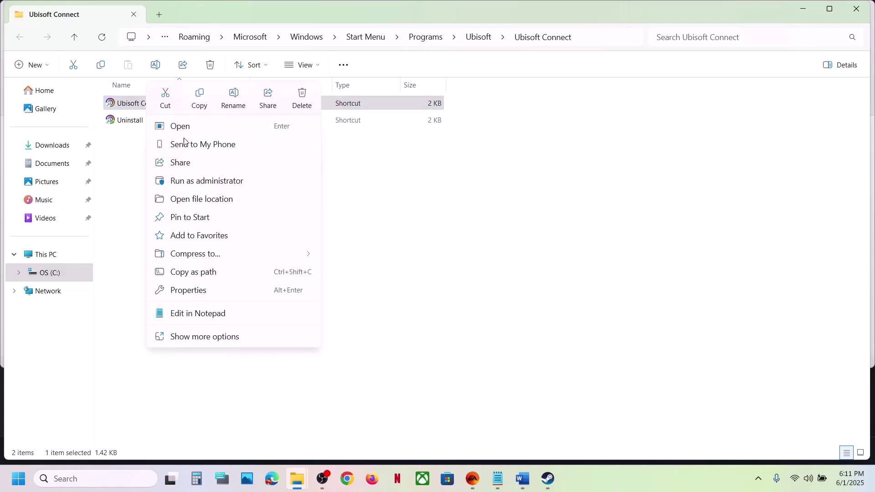
pyautogui.click(201, 296)
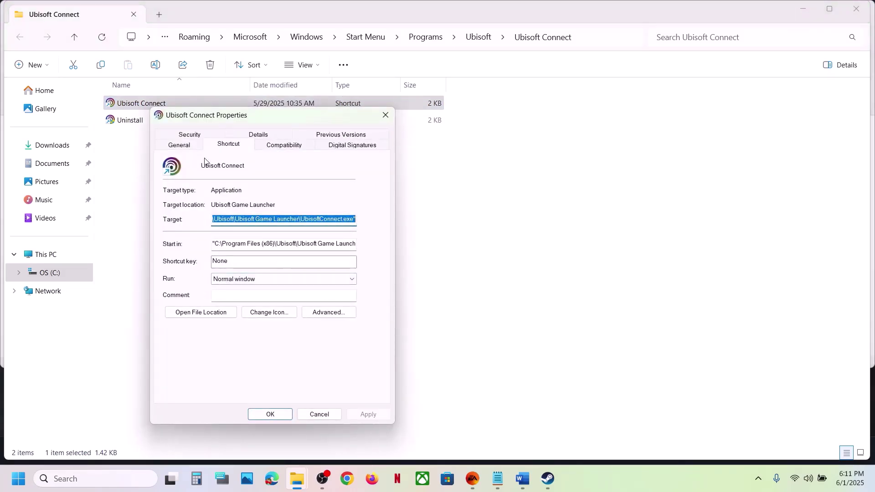
pyautogui.click(228, 150)
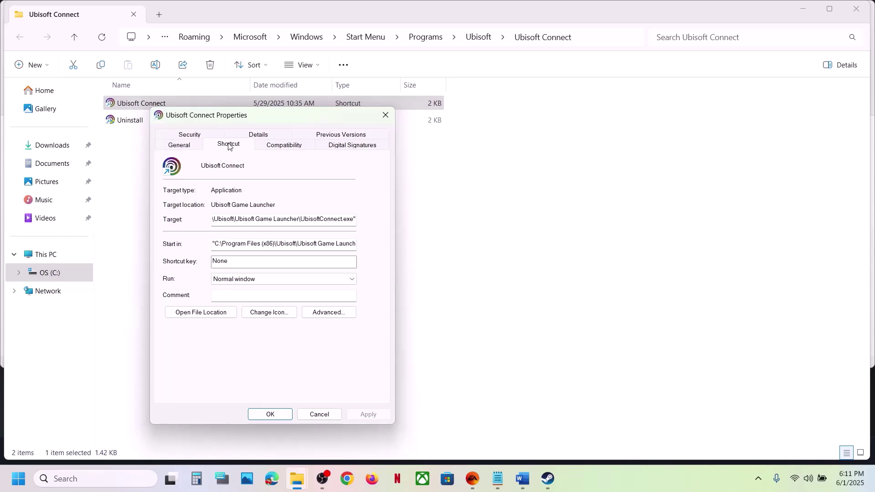
pyautogui.click(328, 312)
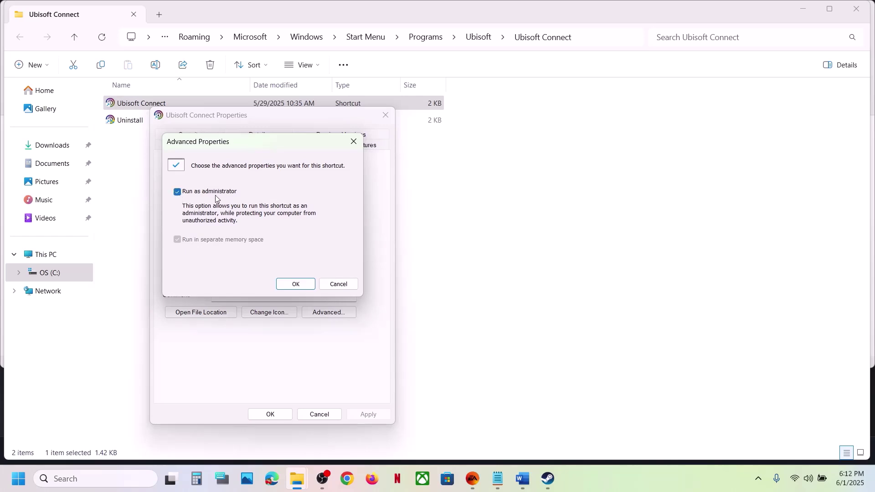
pyautogui.click(296, 284)
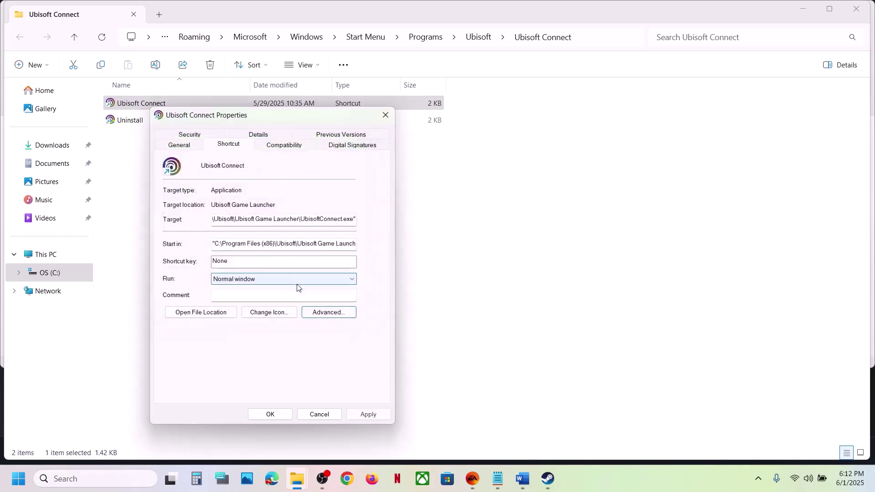
pyautogui.click(372, 416)
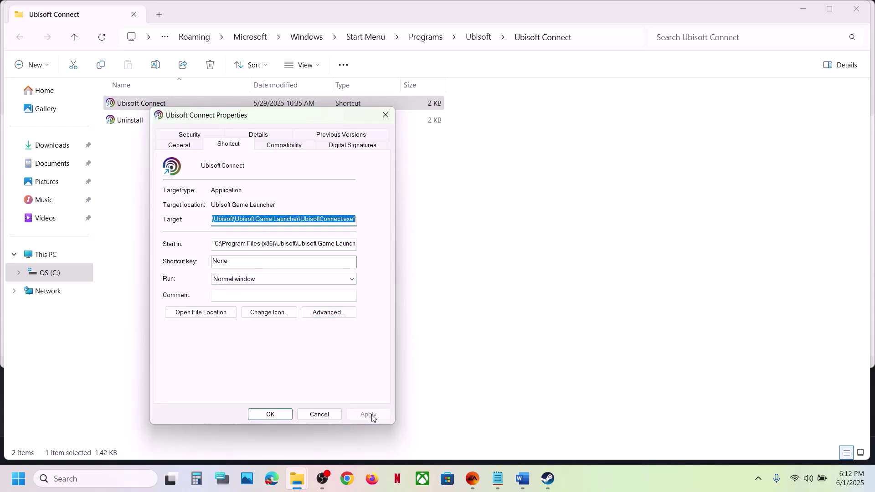
pyautogui.click(277, 416)
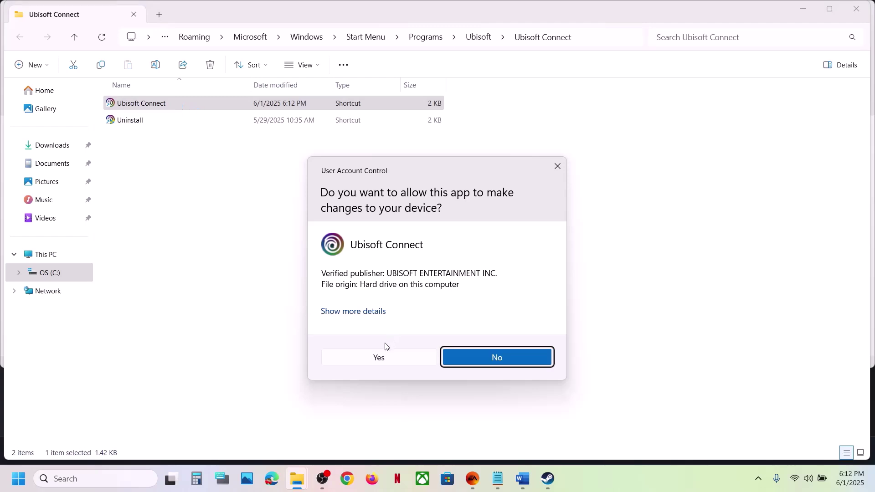
pyautogui.click(372, 357)
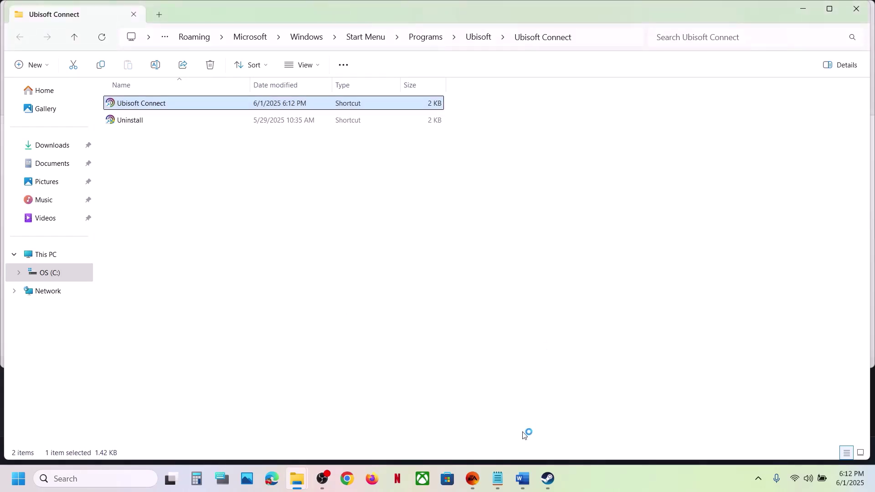
# Return to the Word document, review Step 4 and read Step 5 about hardware accelerated GPU scheduling.
pyautogui.click(521, 480)
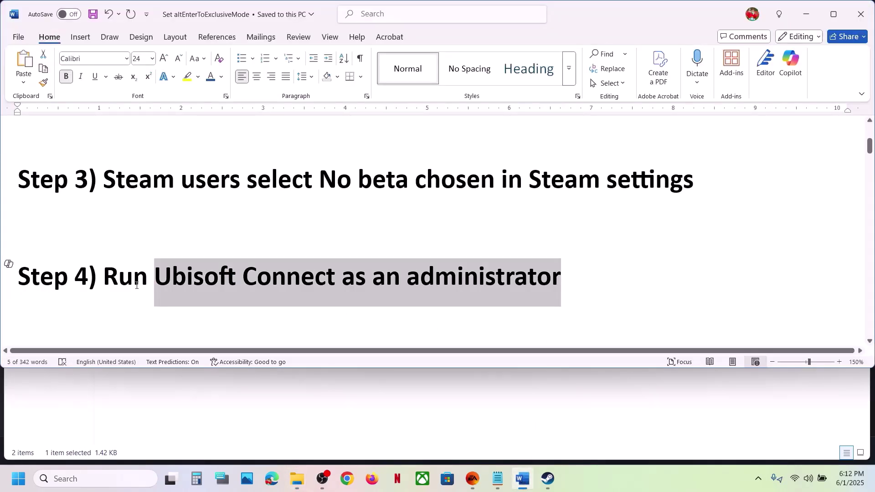
pyautogui.moveTo(114, 278); pyautogui.dragTo(106, 278)
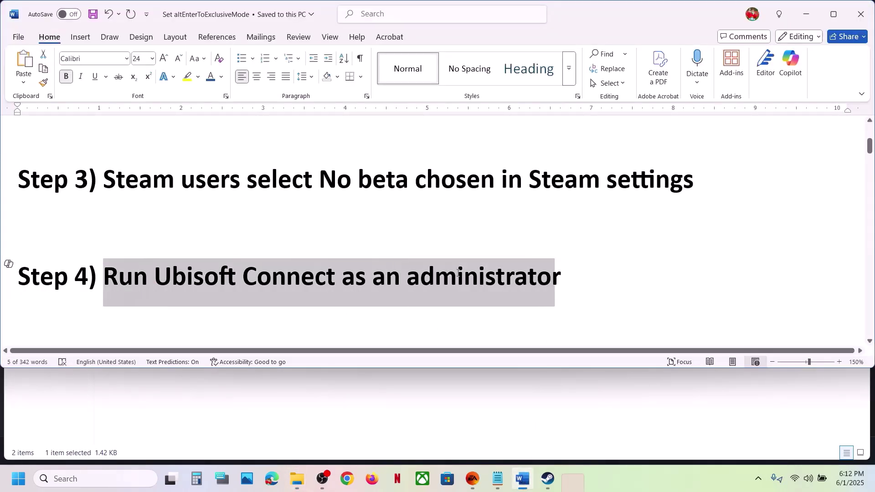
pyautogui.click(264, 244)
pyautogui.scroll(-3, 265, 243)
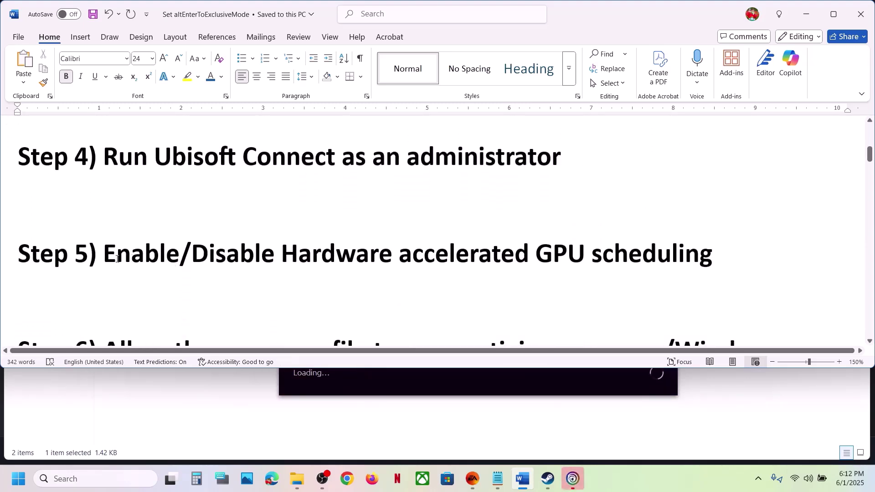
pyautogui.moveTo(115, 259); pyautogui.dragTo(631, 246)
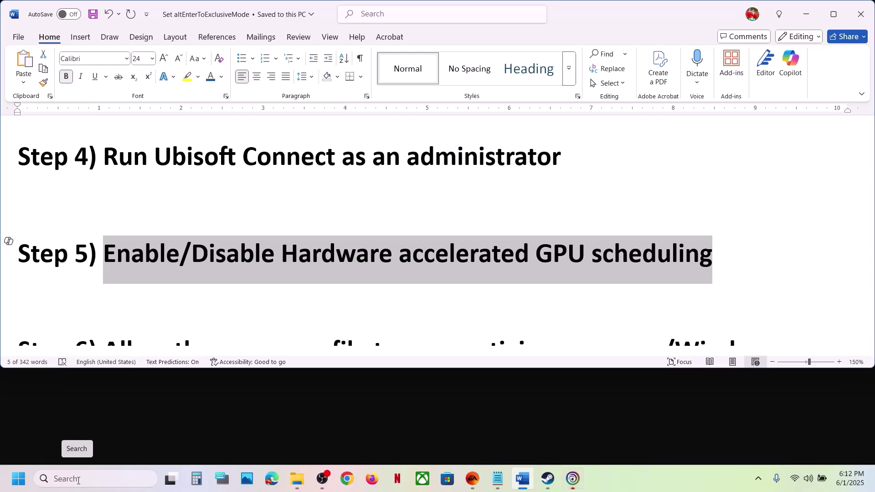
# Open the Windows display settings for Graphics and expand the advanced graphics settings.
pyautogui.press('super+i')
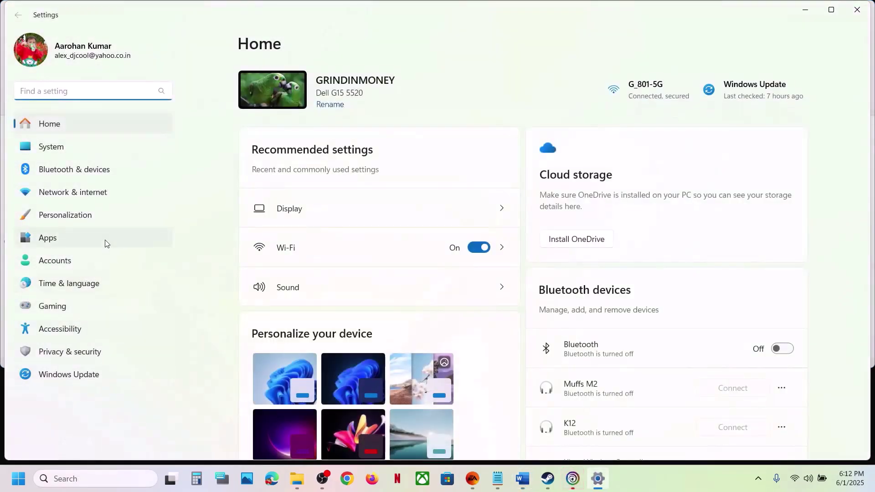
pyautogui.click(48, 147)
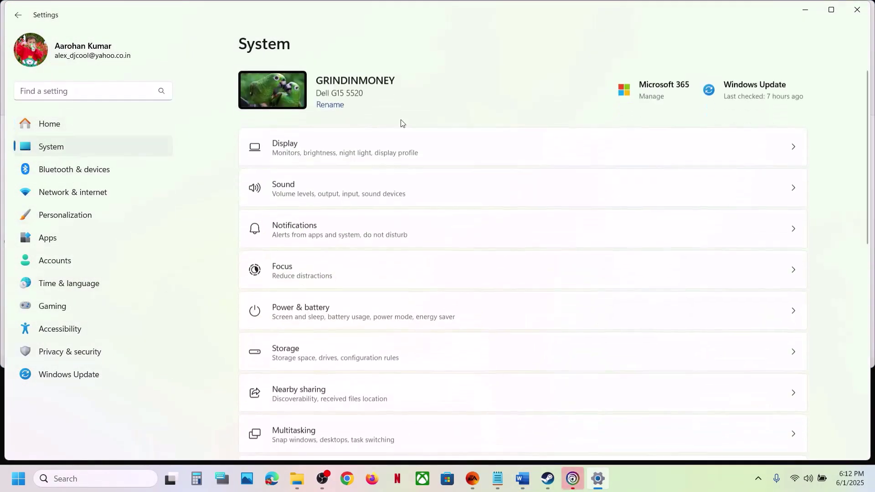
pyautogui.click(342, 148)
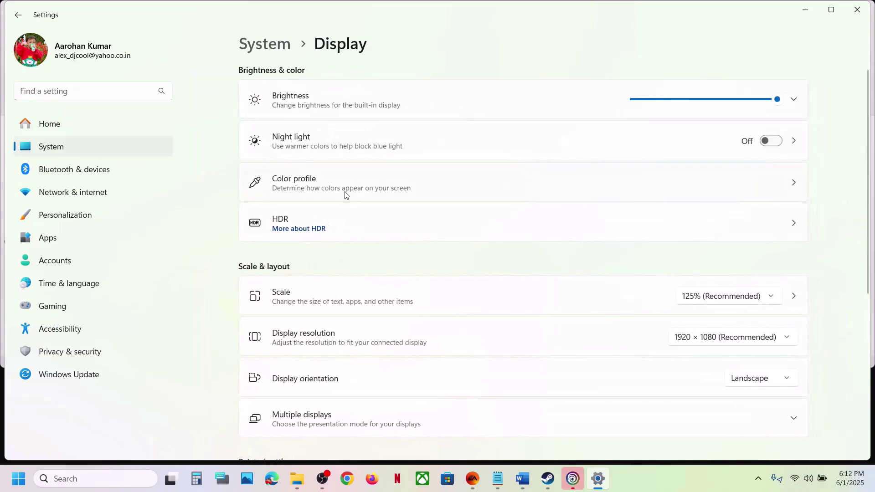
pyautogui.scroll(-3, 346, 194)
pyautogui.scroll(-3, 346, 194)
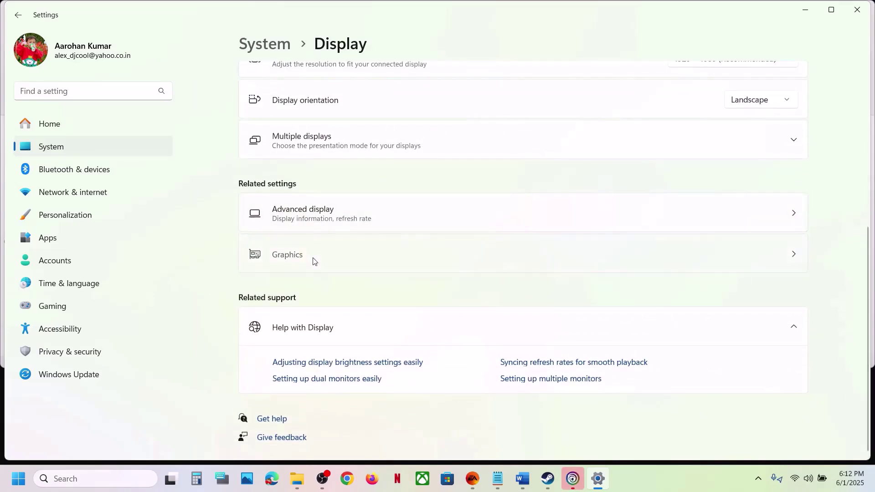
pyautogui.click(313, 261)
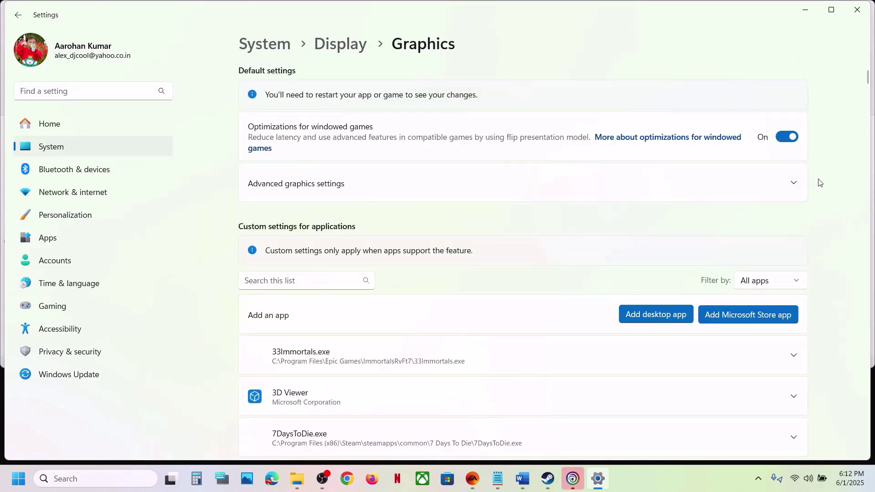
pyautogui.click(795, 188)
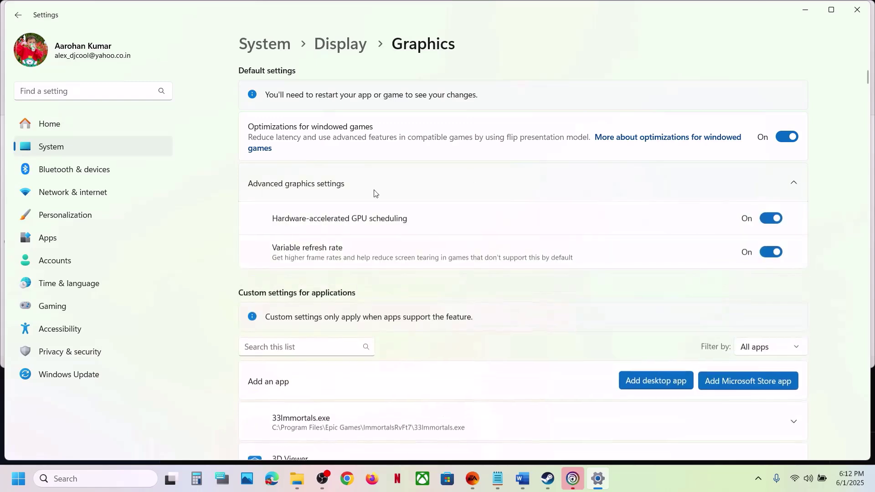
# Switch Hardware-accelerated GPU scheduling off and back on, glance at the game's Steam library page, and close Settings.
pyautogui.click(770, 220)
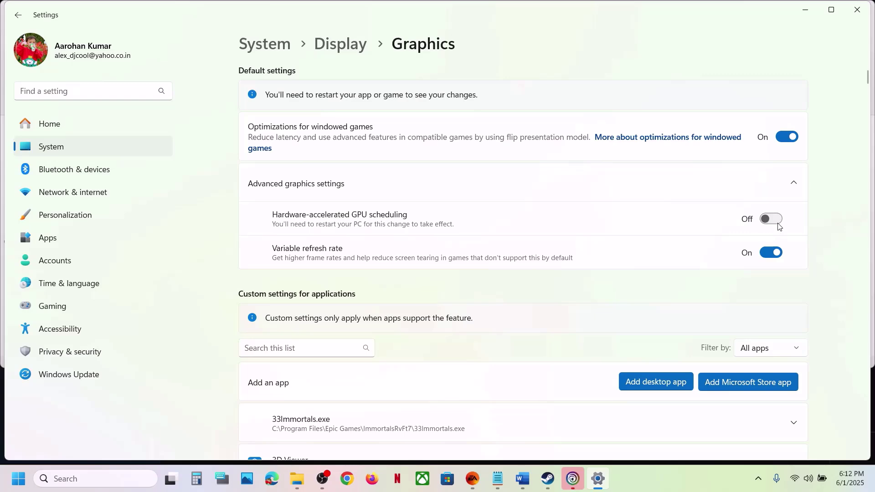
pyautogui.click(778, 221)
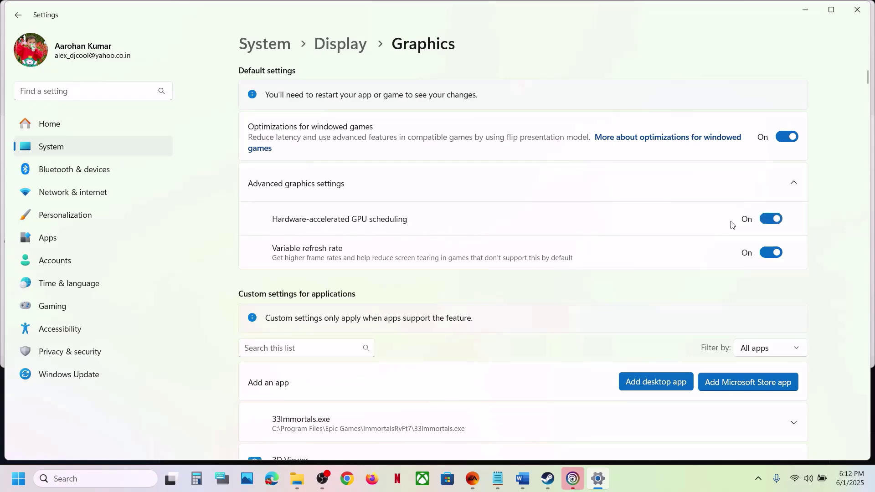
pyautogui.click(548, 479)
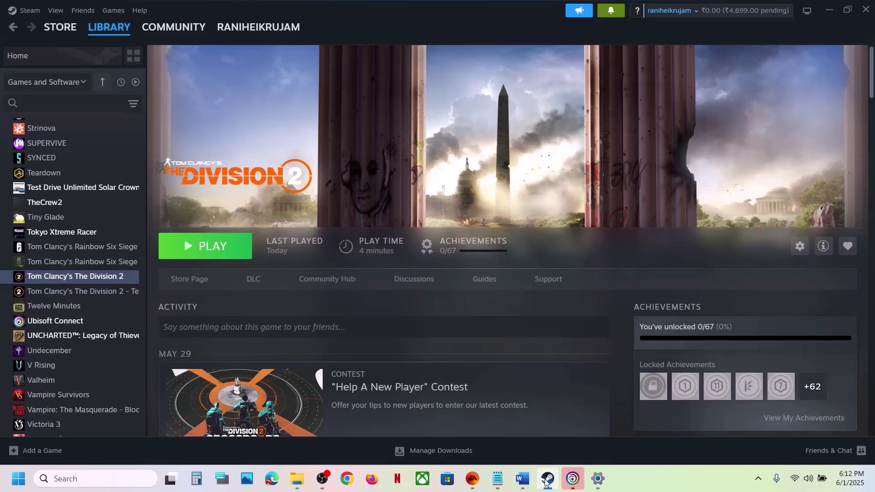
pyautogui.click(548, 478)
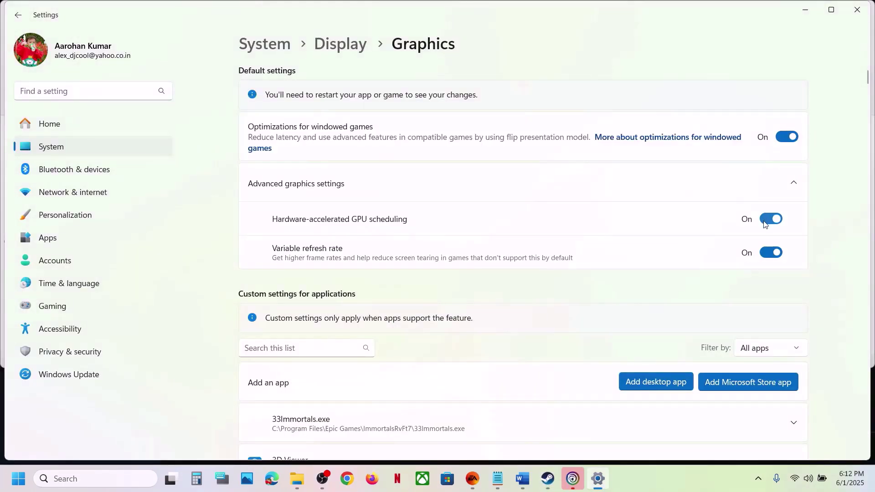
pyautogui.click(766, 225)
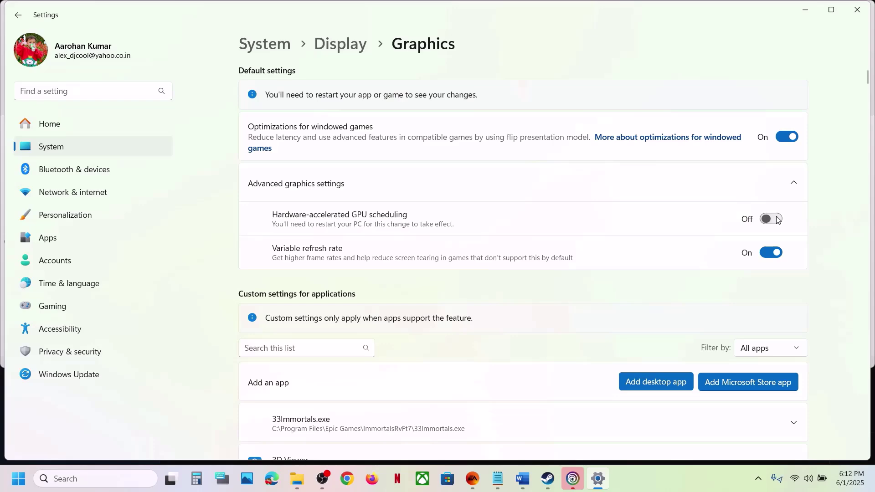
pyautogui.click(778, 220)
pyautogui.click(858, 10)
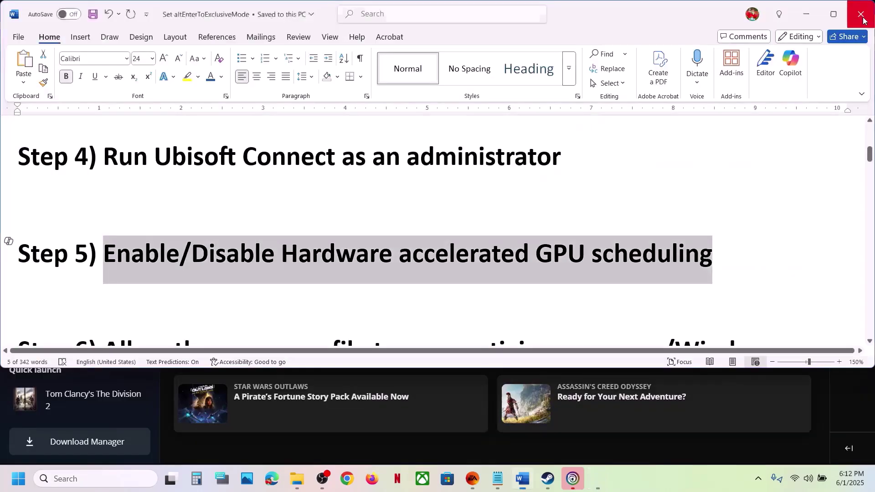
# Read Step 6 in the Word document about allowing the game exe files through antivirus, Windows Security and Firewall.
pyautogui.scroll(-3, 374, 279)
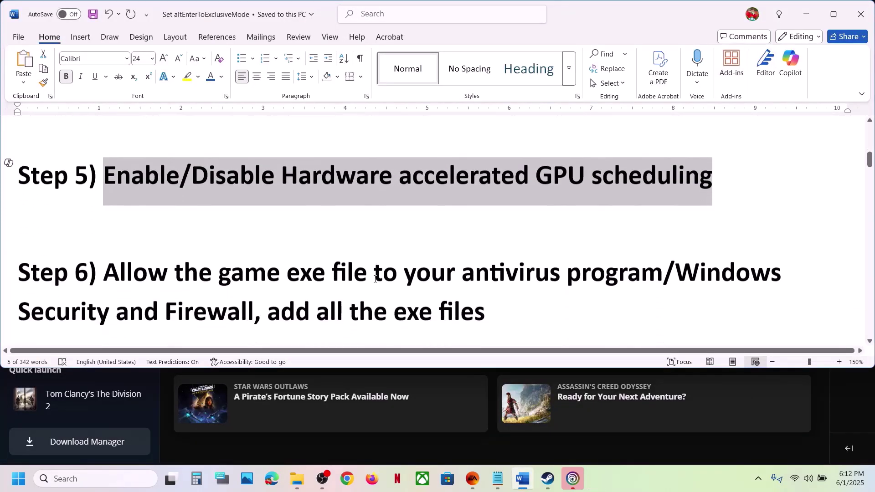
pyautogui.moveTo(130, 222); pyautogui.dragTo(662, 223)
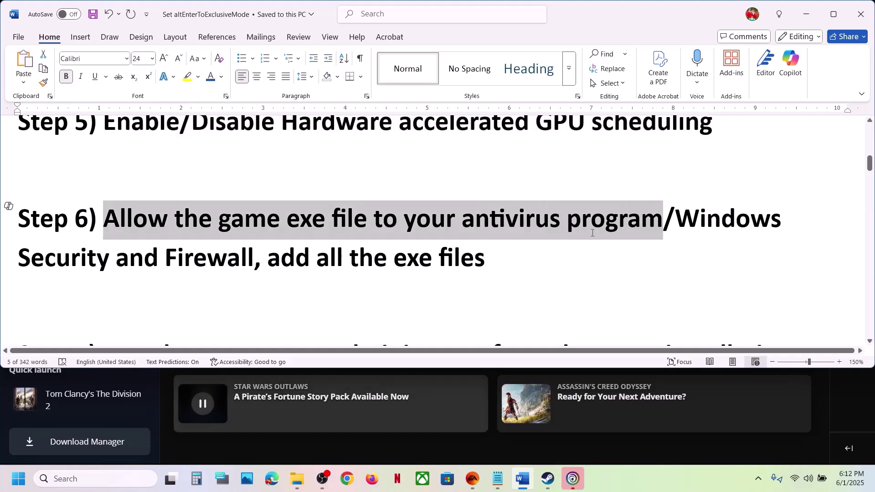
pyautogui.click(508, 265)
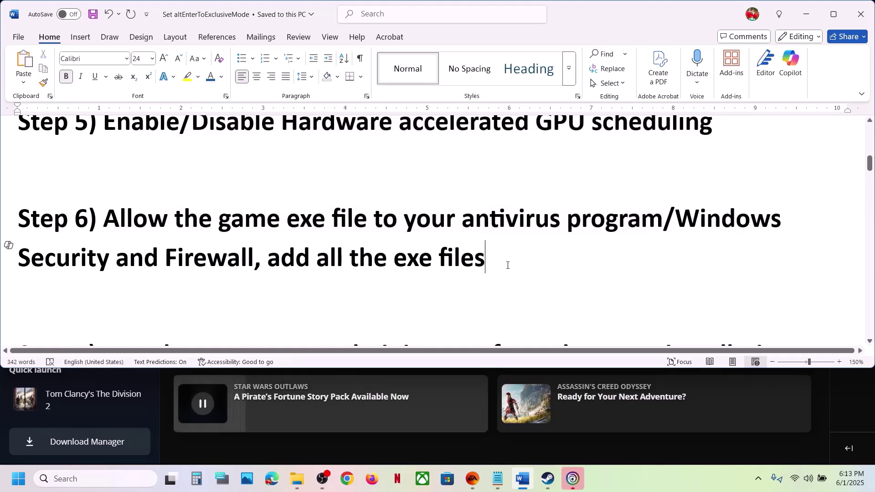
pyautogui.moveTo(375, 221); pyautogui.dragTo(602, 222)
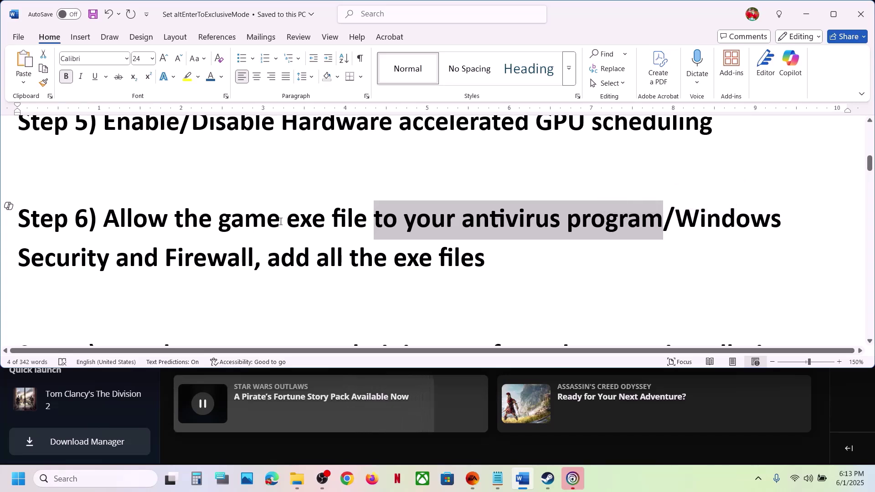
pyautogui.moveTo(220, 220); pyautogui.dragTo(606, 230)
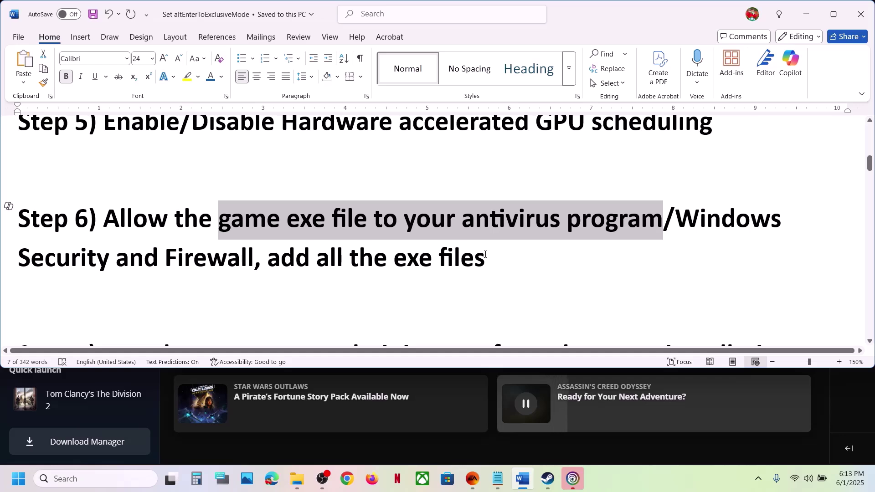
pyautogui.moveTo(686, 215); pyautogui.dragTo(716, 246)
# Open the Controlled folder access allowed-apps page under Windows Security's ransomware protection and grant it administrator permission.
pyautogui.press('super+i')
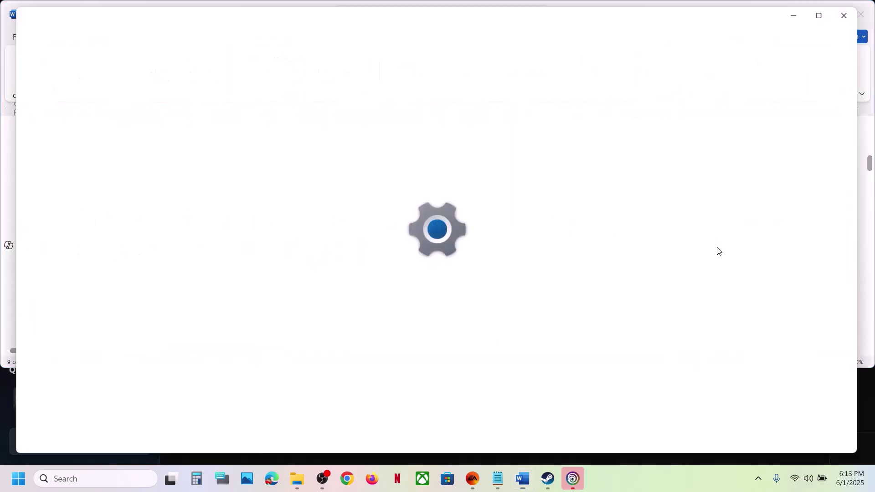
pyautogui.click(125, 347)
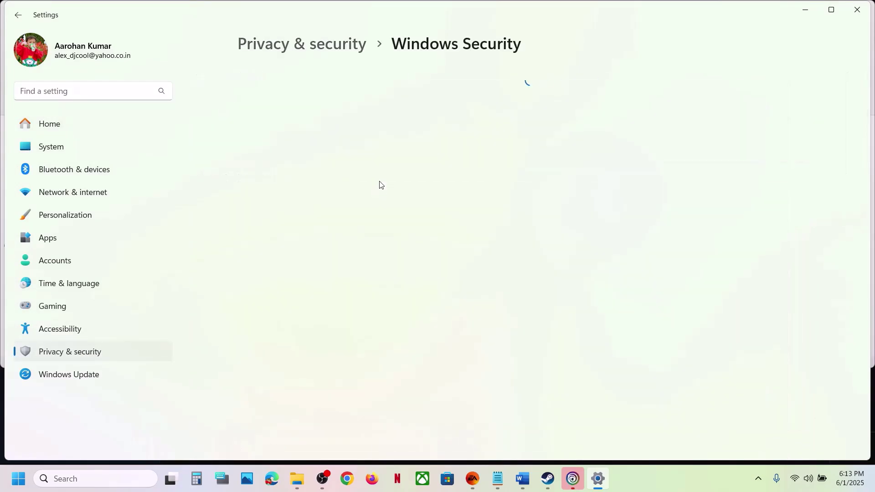
pyautogui.click(315, 180)
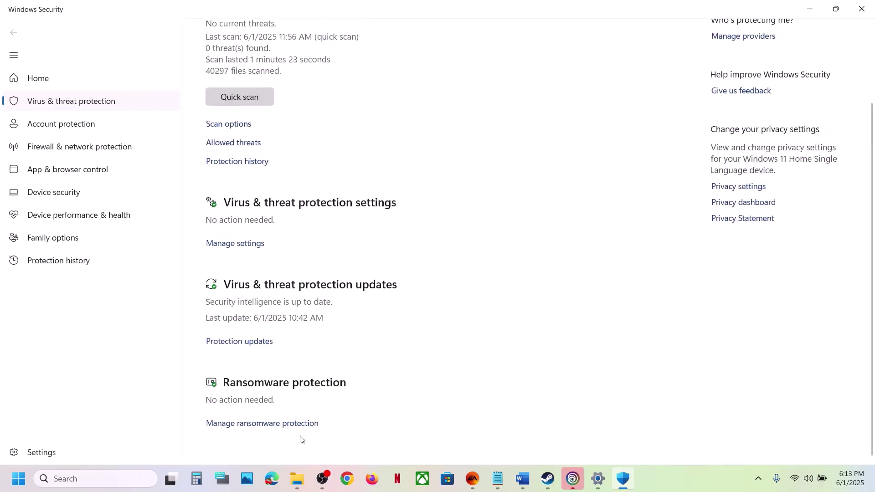
pyautogui.click(270, 426)
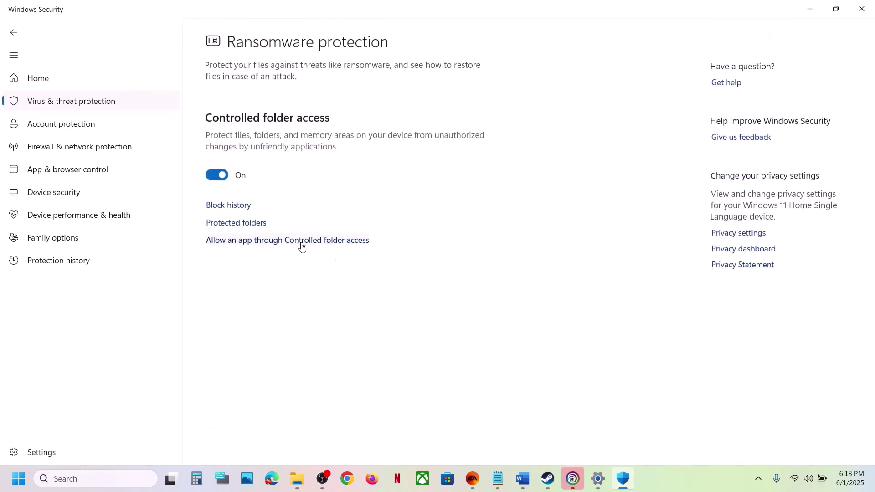
pyautogui.click(301, 243)
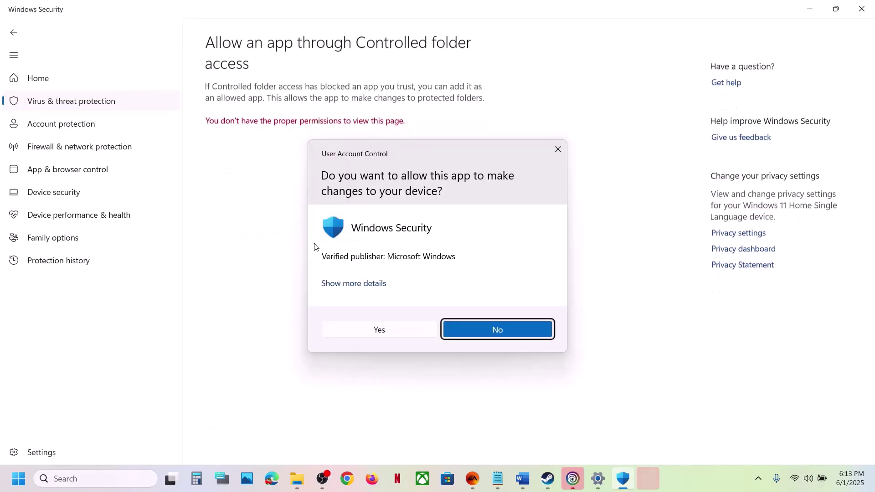
pyautogui.click(376, 335)
# Add TheDivision2 from the Steam common folder's Tom Clancy's The Division 2 directory as an allowed app.
pyautogui.scroll(-2, 297, 151)
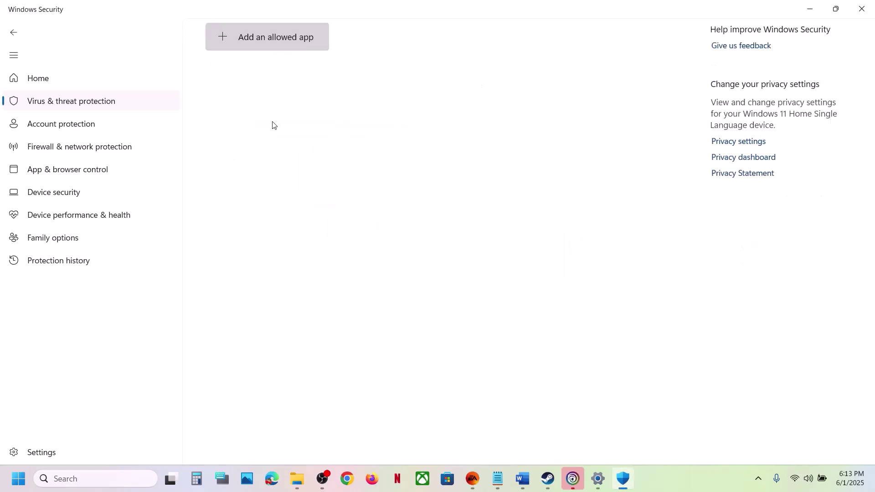
pyautogui.click(291, 42)
pyautogui.click(270, 82)
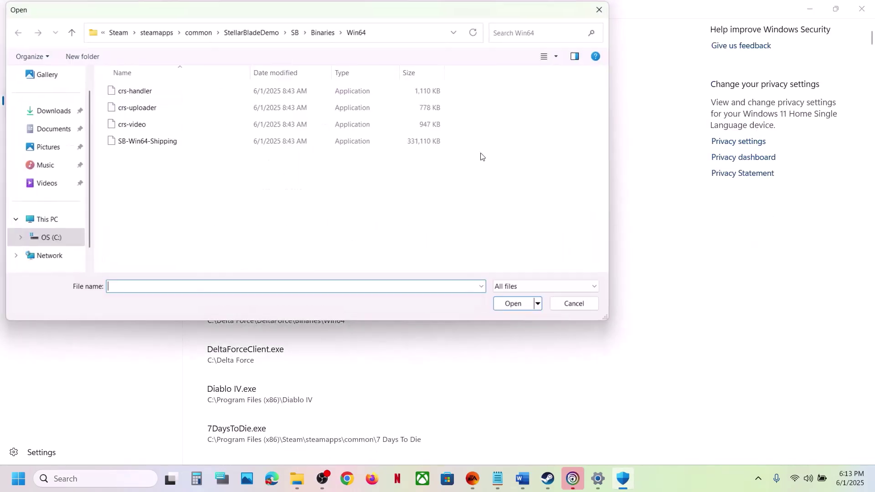
pyautogui.click(198, 32)
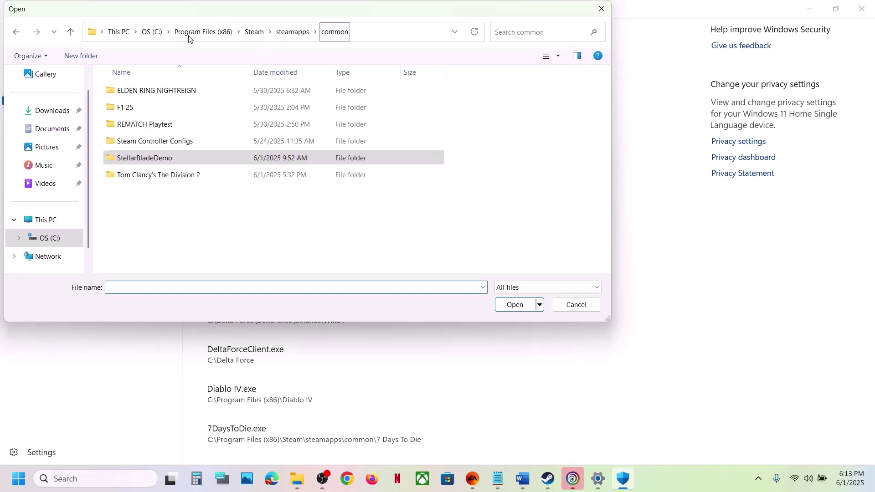
pyautogui.doubleClick(164, 179)
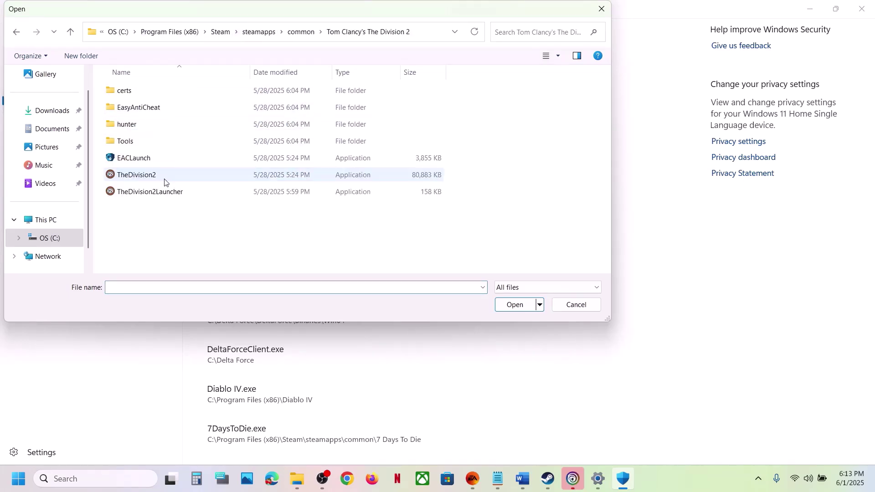
pyautogui.click(392, 30)
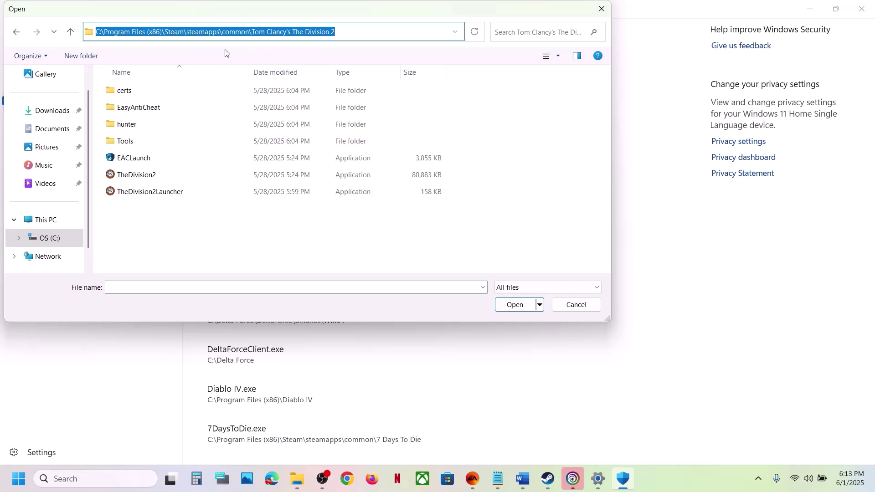
pyautogui.click(162, 181)
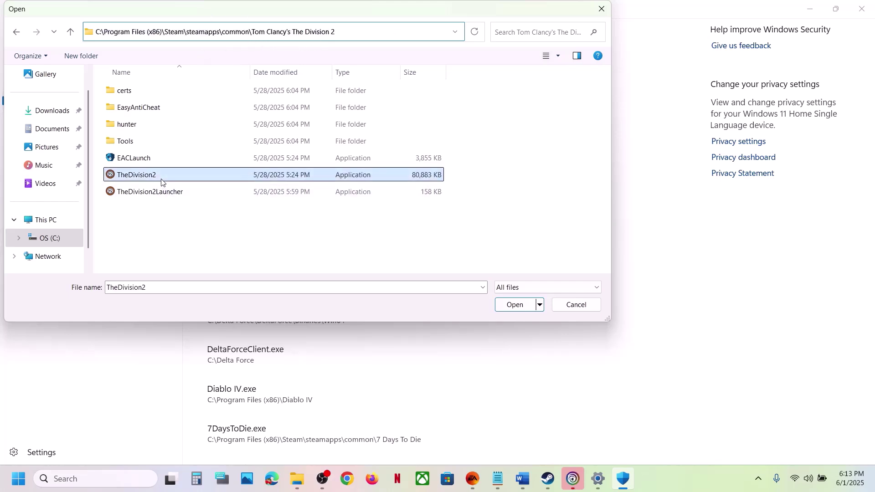
pyautogui.click(520, 305)
# Add TheDivision2Launcher from the game folder to the apps allowed through Controlled folder access.
pyautogui.click(272, 42)
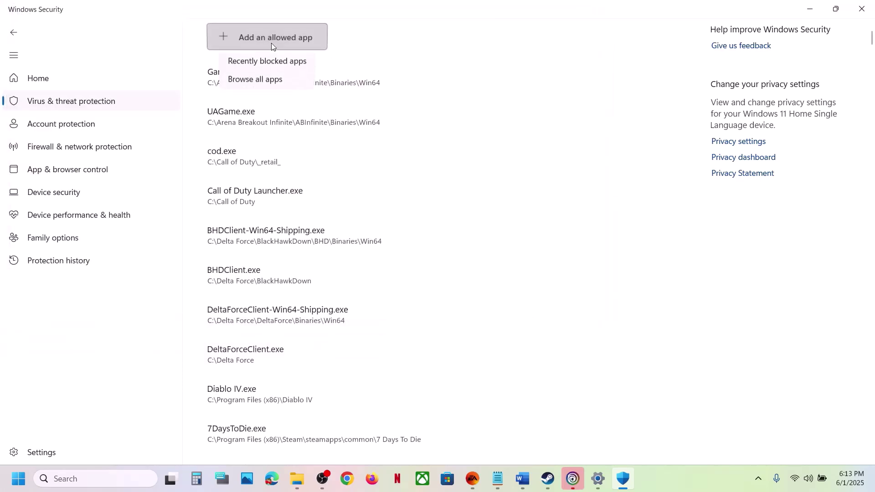
pyautogui.click(260, 86)
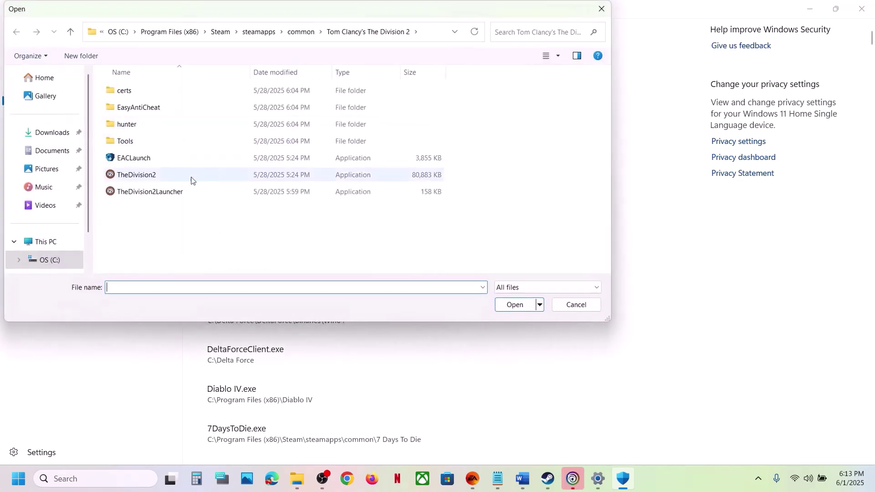
pyautogui.click(153, 196)
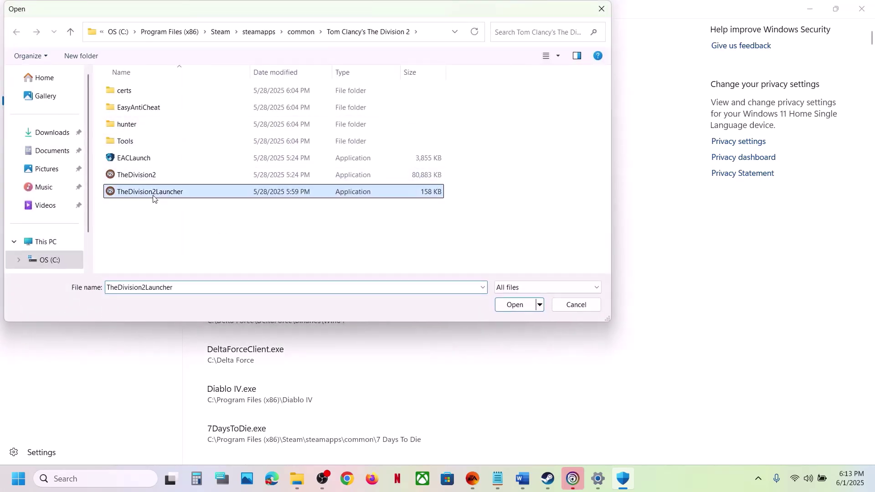
pyautogui.click(511, 305)
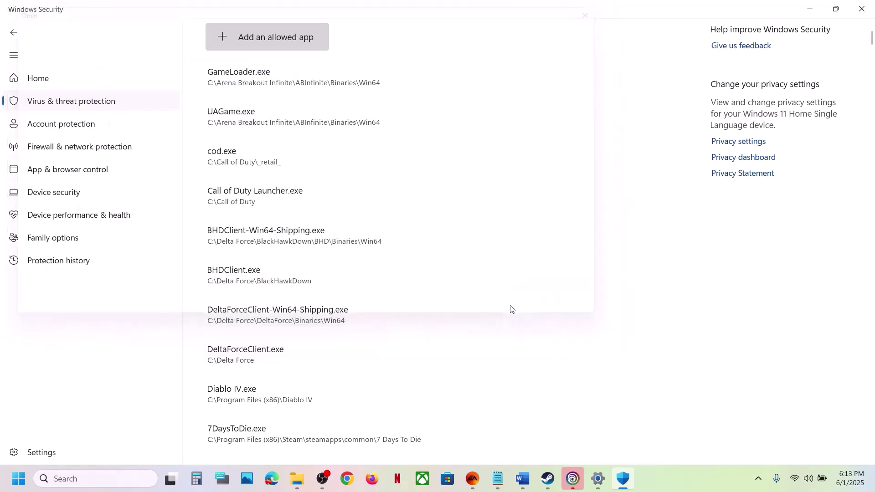
# Add EACLaunch from the game folder to the apps allowed through Controlled folder access.
pyautogui.click(287, 42)
pyautogui.click(280, 83)
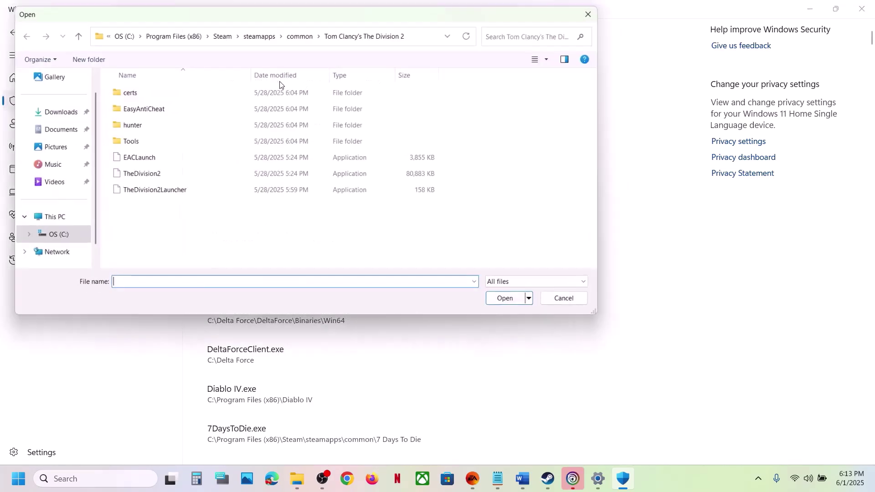
pyautogui.click(142, 159)
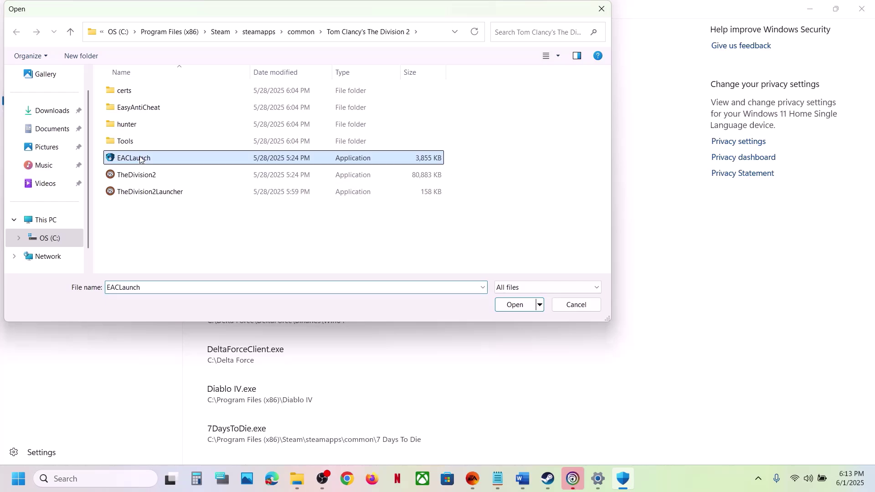
pyautogui.click(515, 306)
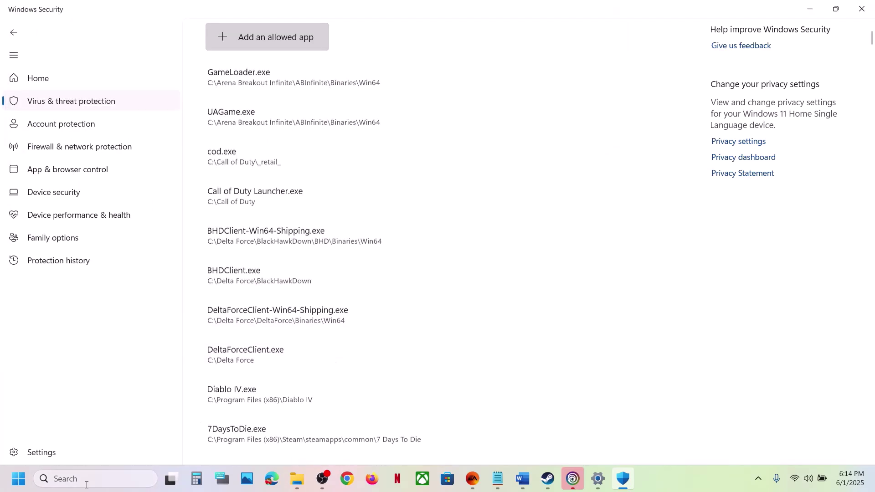
# Open the Windows Defender Firewall allowed-apps list in Control Panel and unlock its settings for changes.
pyautogui.click(88, 479)
pyautogui.write('control')
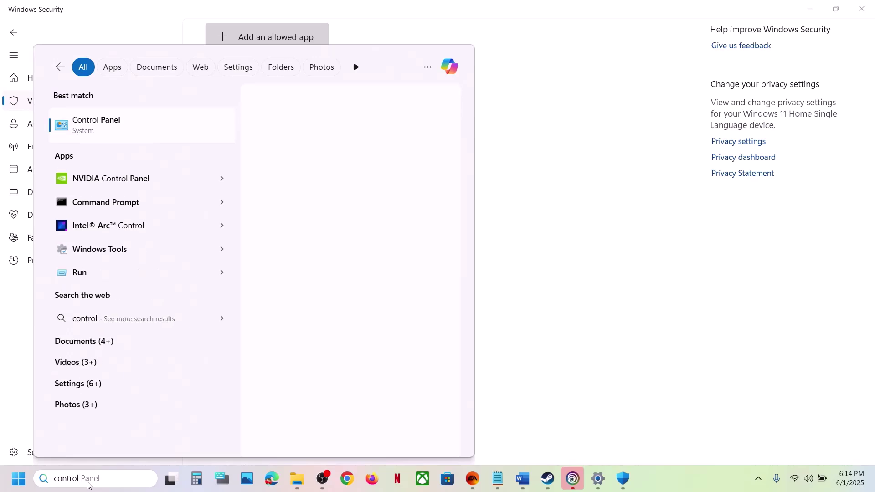
pyautogui.press('Return')
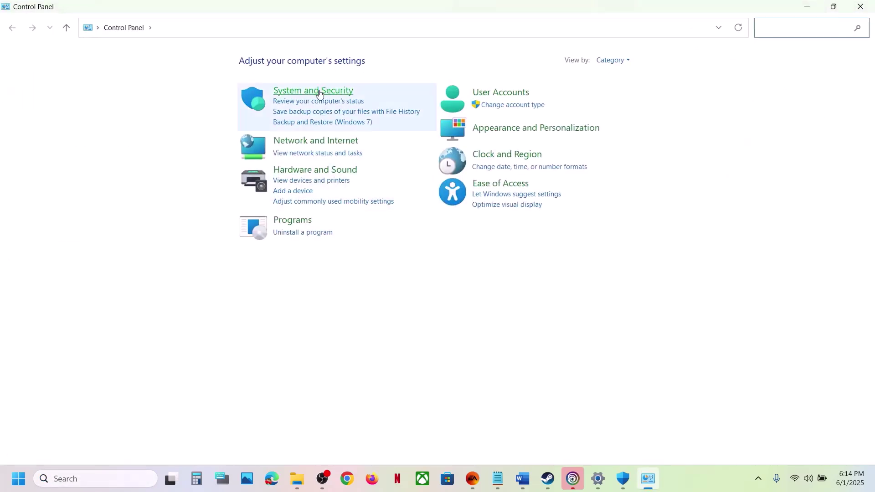
pyautogui.click(318, 92)
pyautogui.click(212, 103)
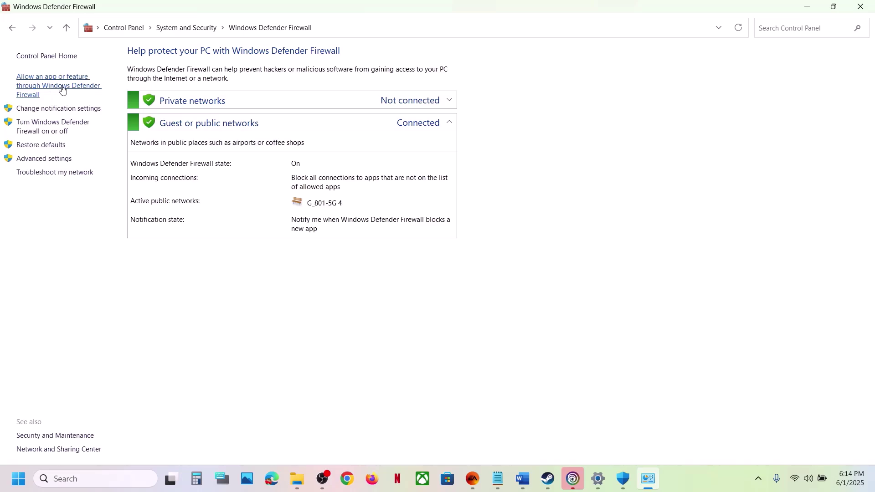
pyautogui.click(64, 90)
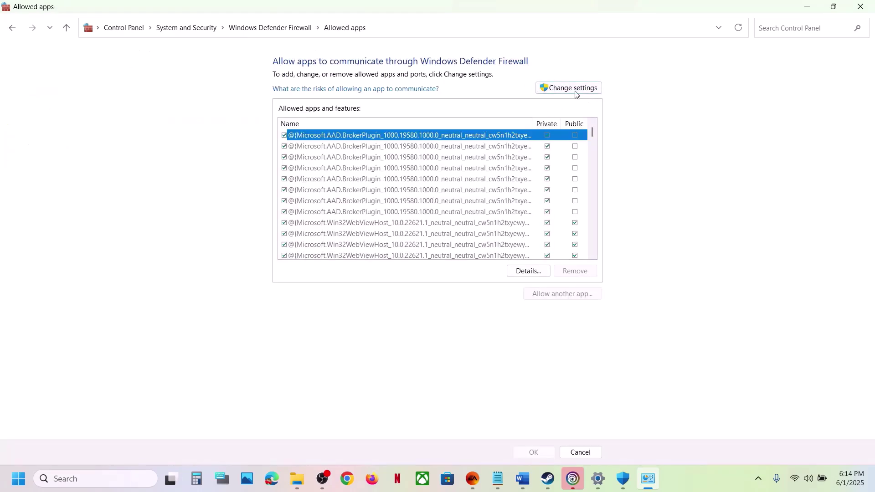
pyautogui.click(577, 87)
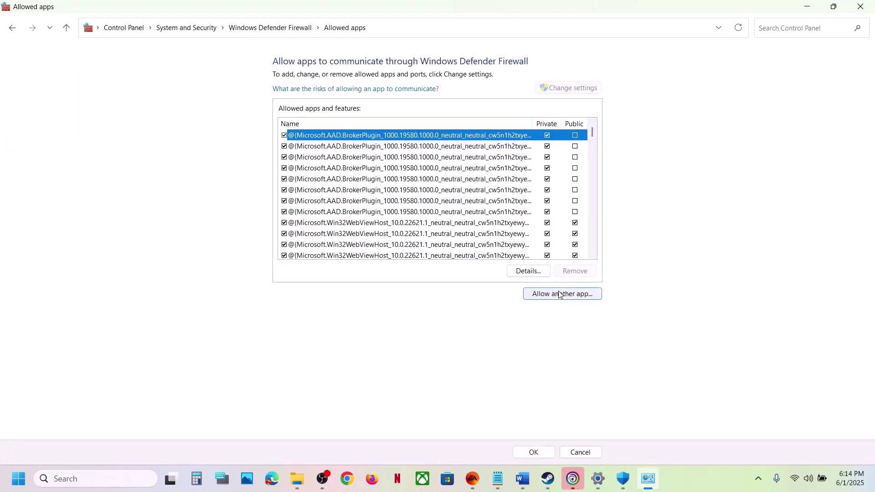
# Add EACLaunch from the Steam common folder's Tom Clancy's The Division 2 directory to the firewall's allowed apps.
pyautogui.click(556, 295)
pyautogui.click(513, 291)
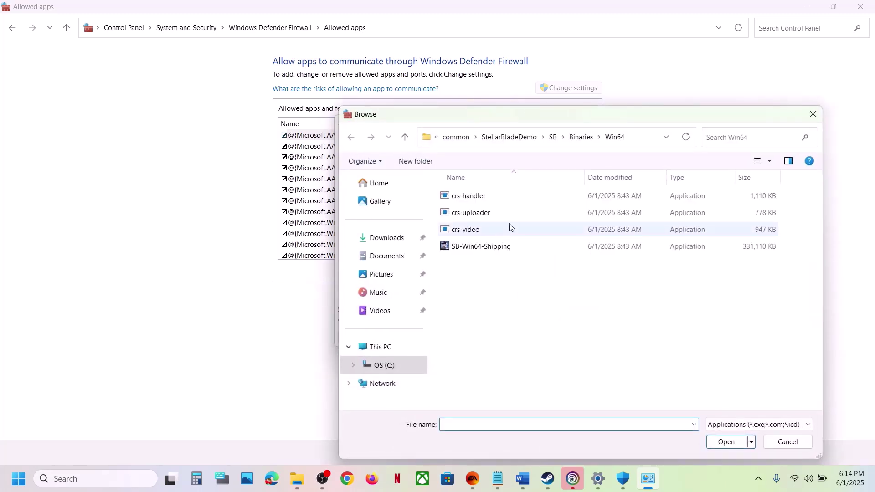
pyautogui.click(457, 137)
pyautogui.doubleClick(505, 280)
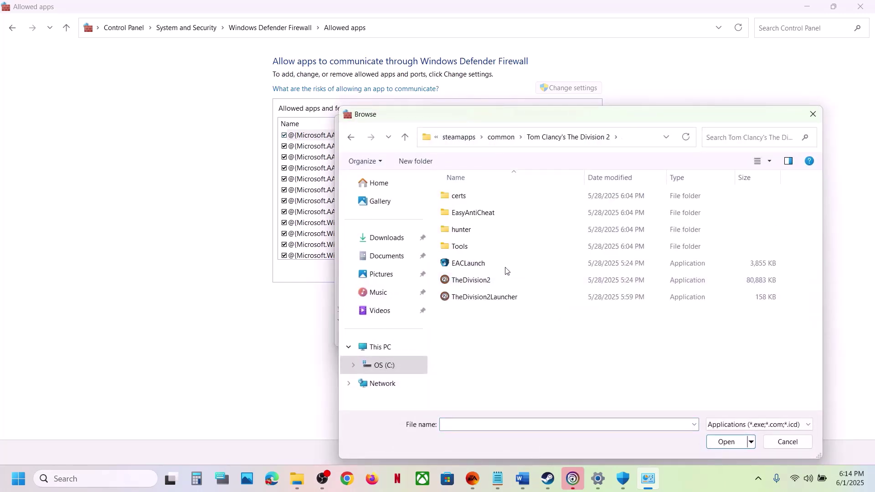
pyautogui.click(466, 265)
pyautogui.click(728, 442)
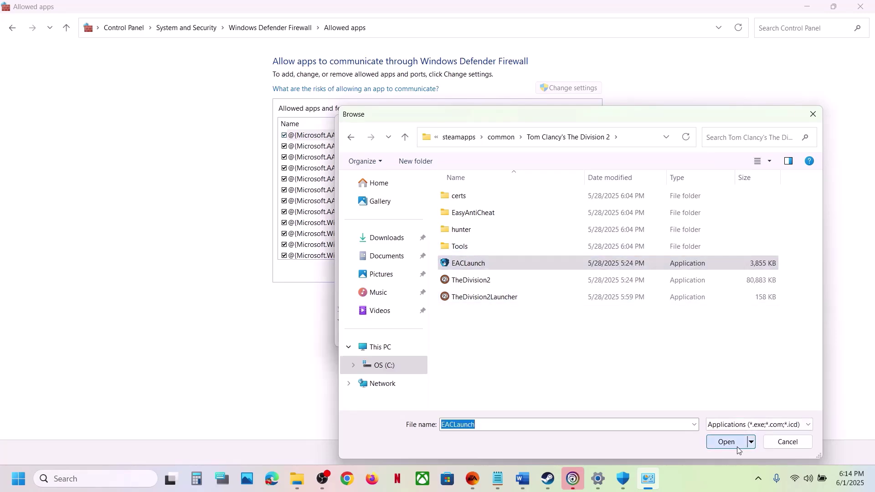
pyautogui.click(483, 338)
# Try to add TheDivision2 from the game folder to the apps allowed through Windows Defender Firewall.
pyautogui.click(564, 294)
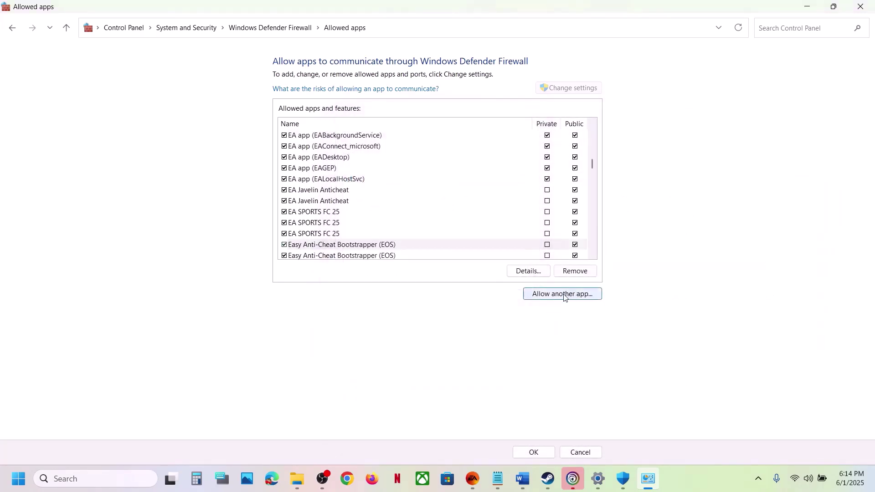
pyautogui.click(522, 296)
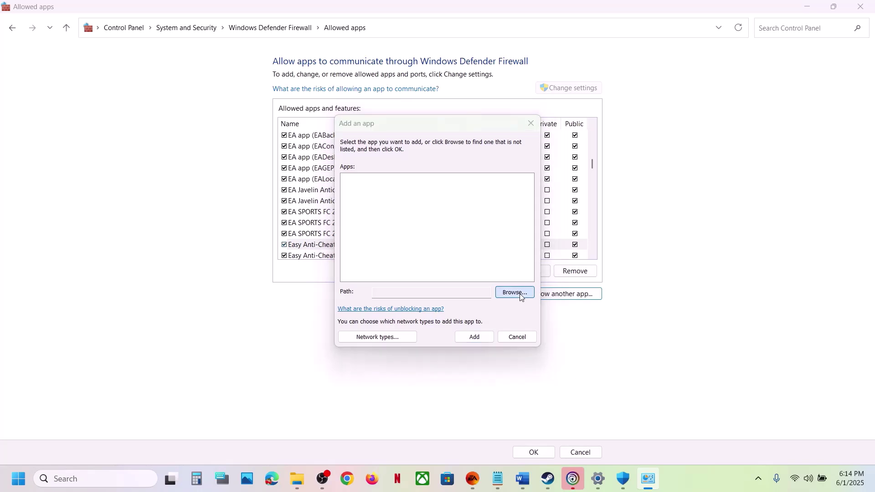
pyautogui.click(486, 281)
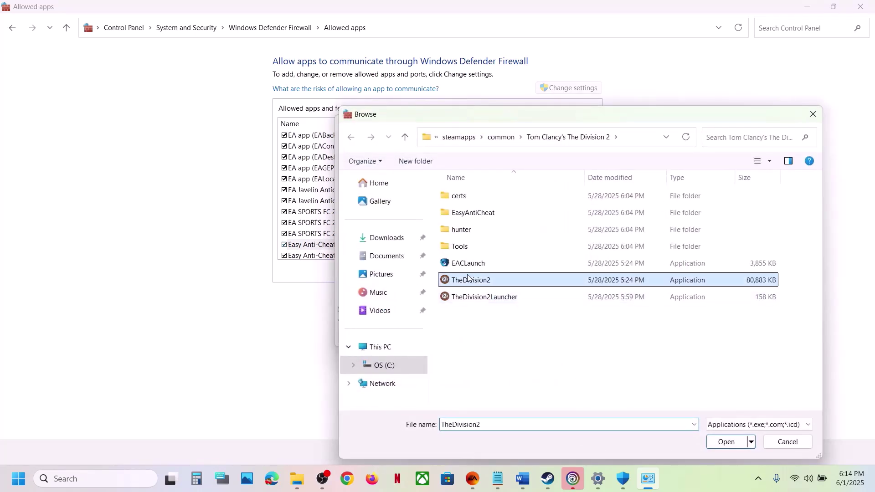
pyautogui.click(725, 442)
pyautogui.click(475, 338)
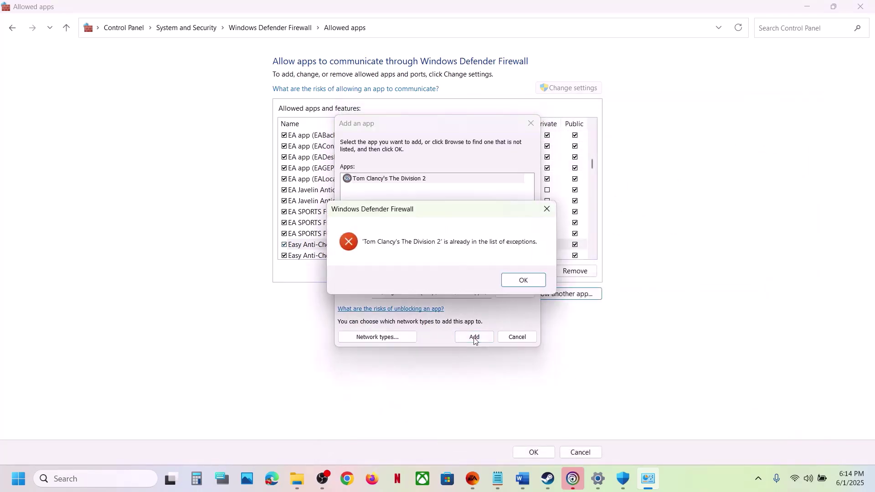
pyautogui.click(520, 280)
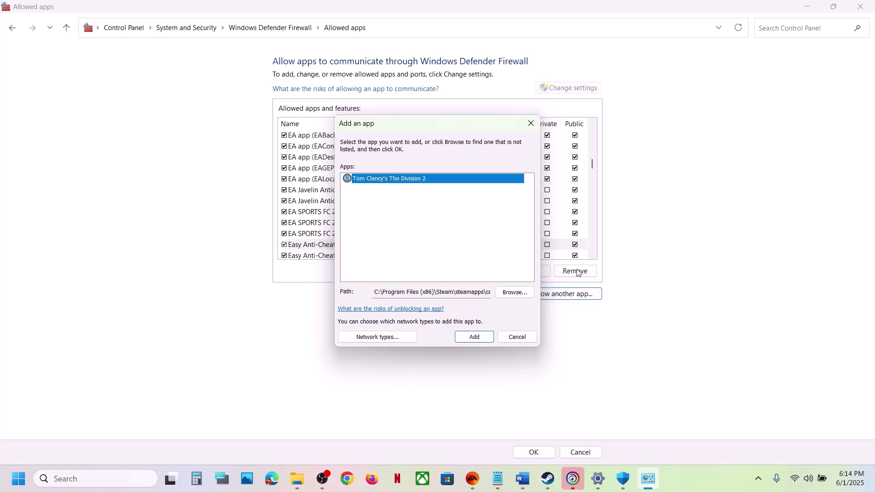
# Add TheDivision2Launcher from the game folder to the apps allowed through Windows Defender Firewall.
pyautogui.click(516, 292)
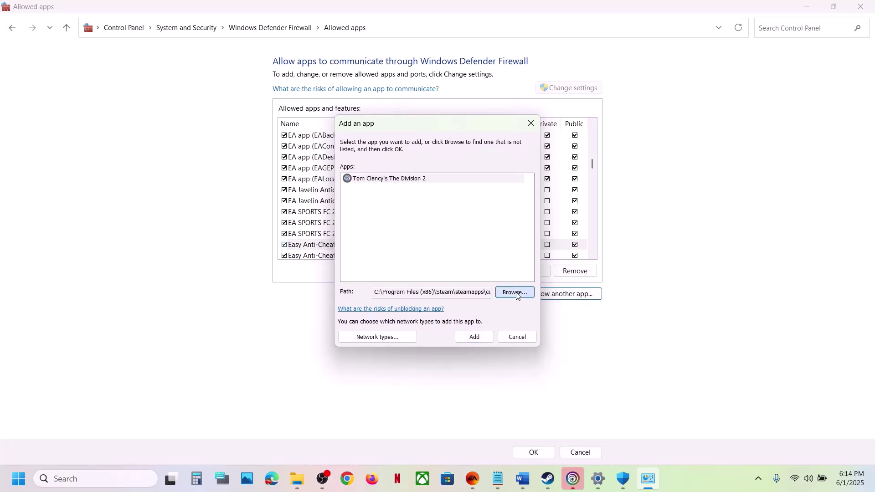
pyautogui.click(484, 297)
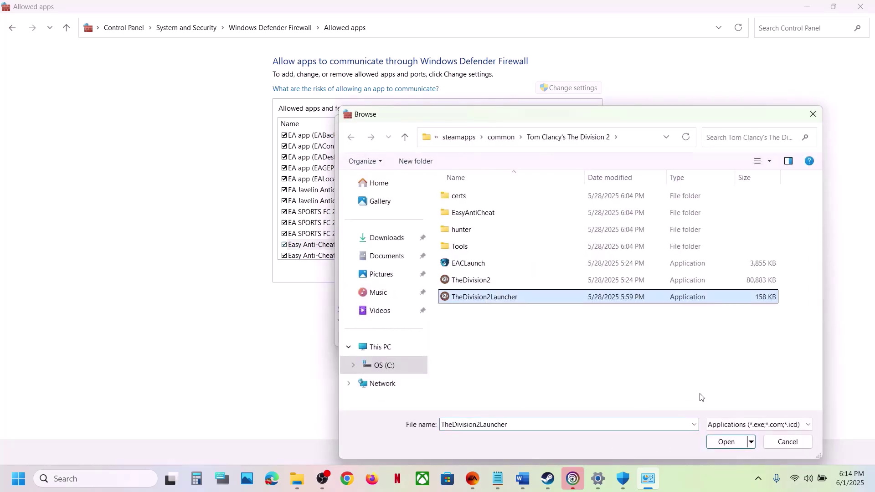
pyautogui.click(729, 443)
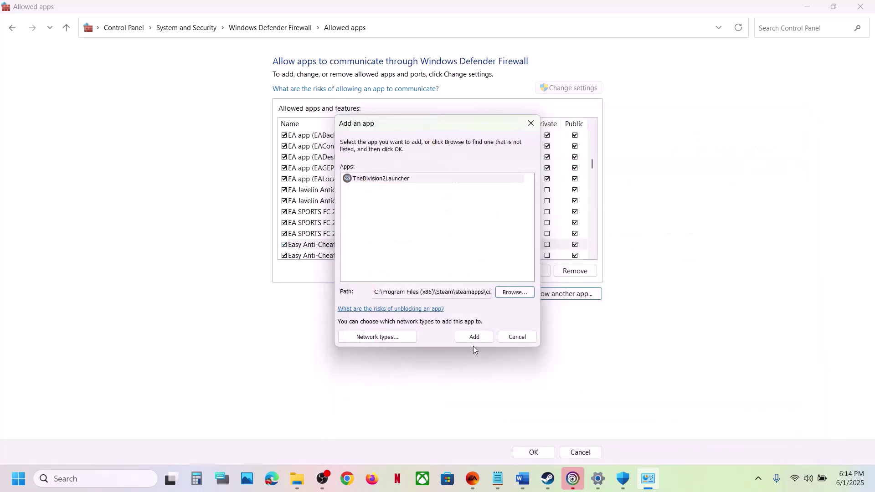
pyautogui.click(475, 338)
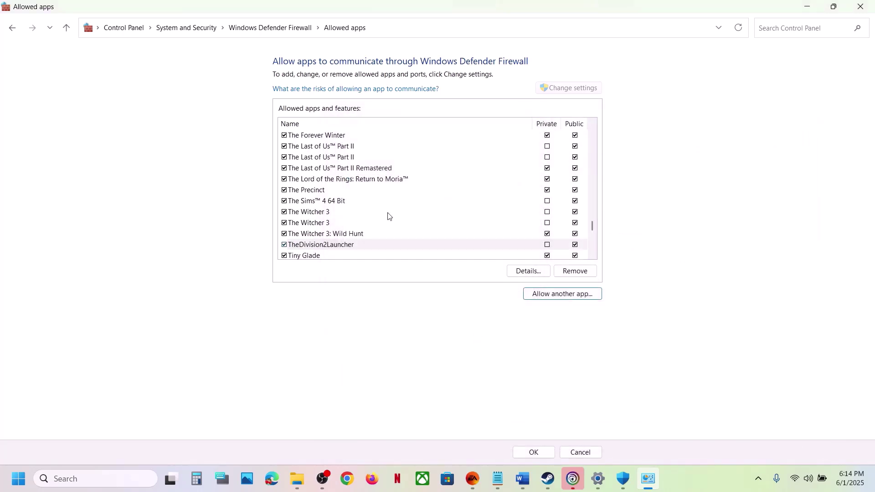
# Close the firewall, Windows Security and Settings windows, and highlight step 7's run-as-administrator instruction in the Word document.
pyautogui.click(858, 9)
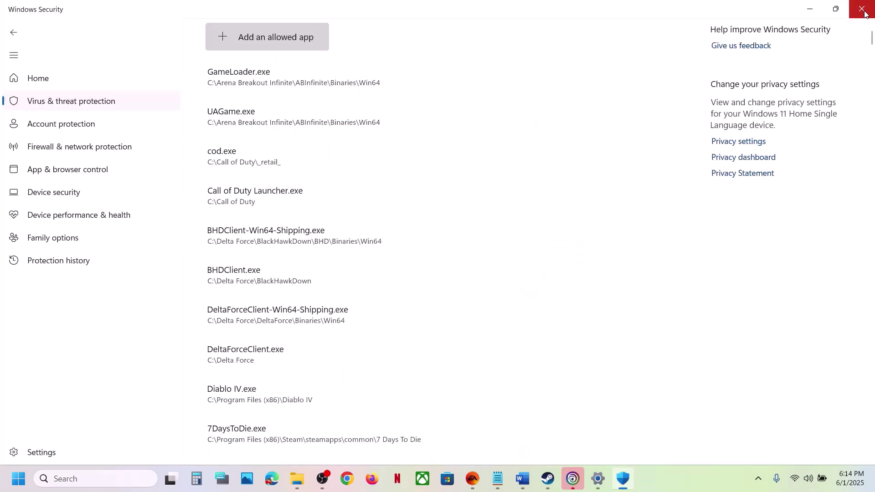
pyautogui.click(864, 8)
pyautogui.click(865, 14)
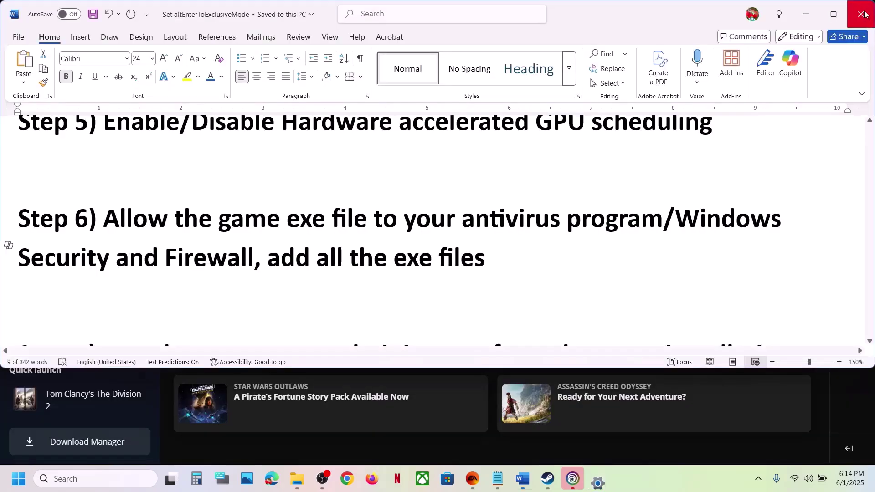
pyautogui.scroll(-3, 367, 294)
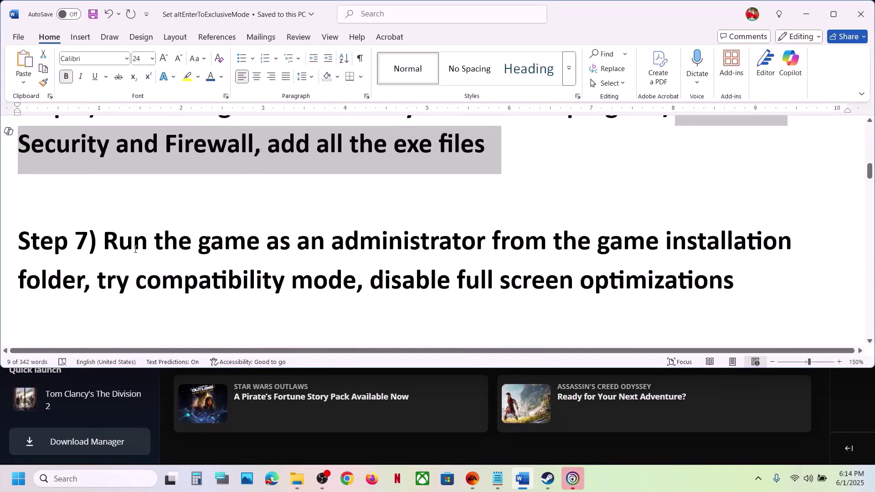
pyautogui.moveTo(105, 244); pyautogui.dragTo(197, 253)
pyautogui.moveTo(150, 283); pyautogui.dragTo(75, 282)
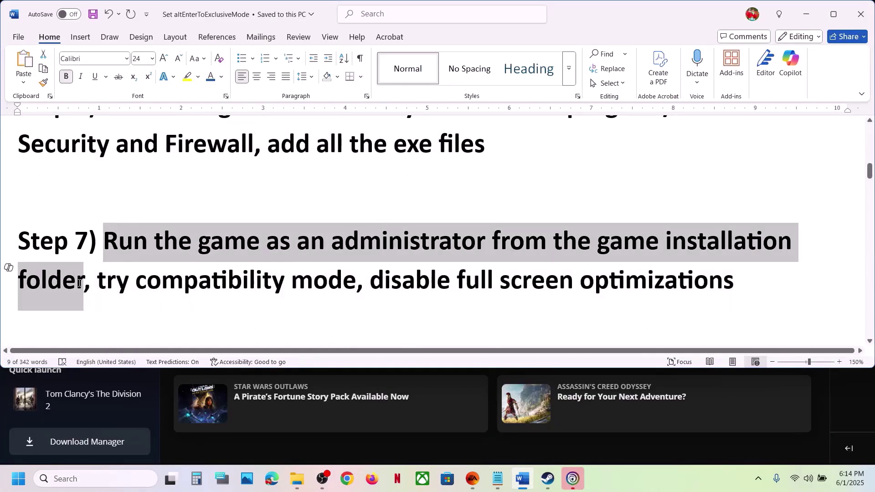
# Switch to Steam and open the local files folder of Tom Clancy's The Division 2.
pyautogui.click(549, 483)
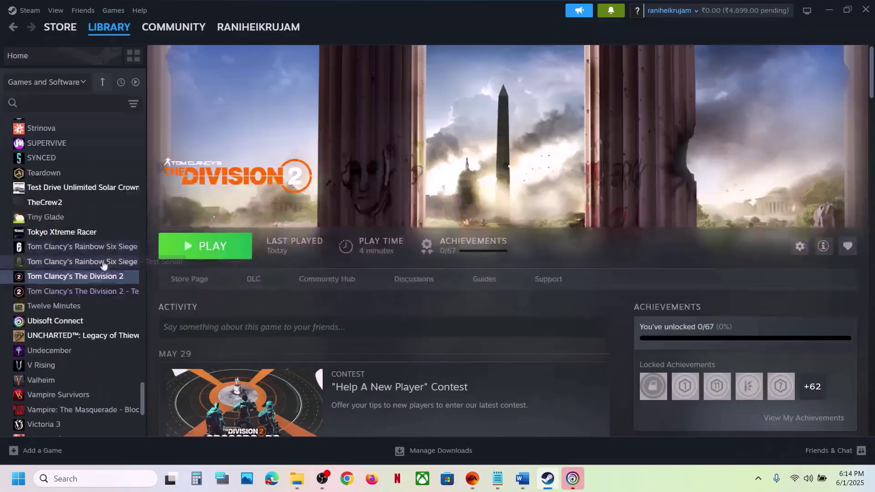
pyautogui.rightClick(91, 277)
pyautogui.moveTo(142, 344)
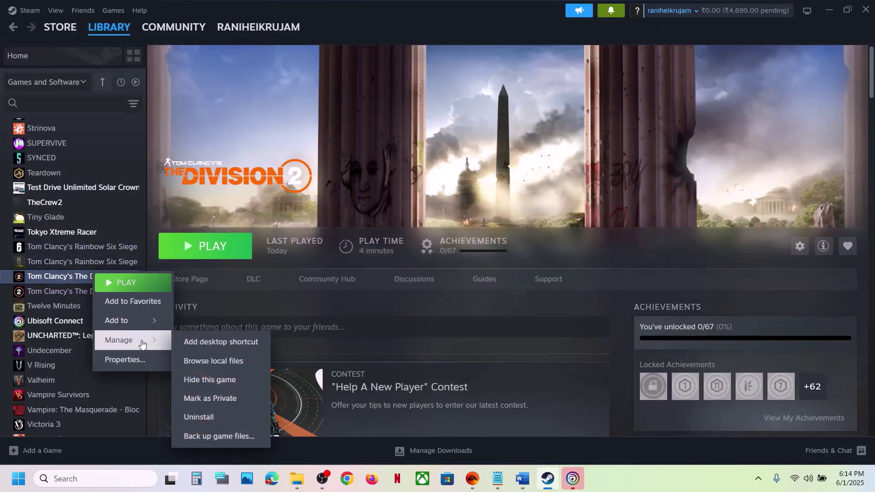
pyautogui.click(248, 361)
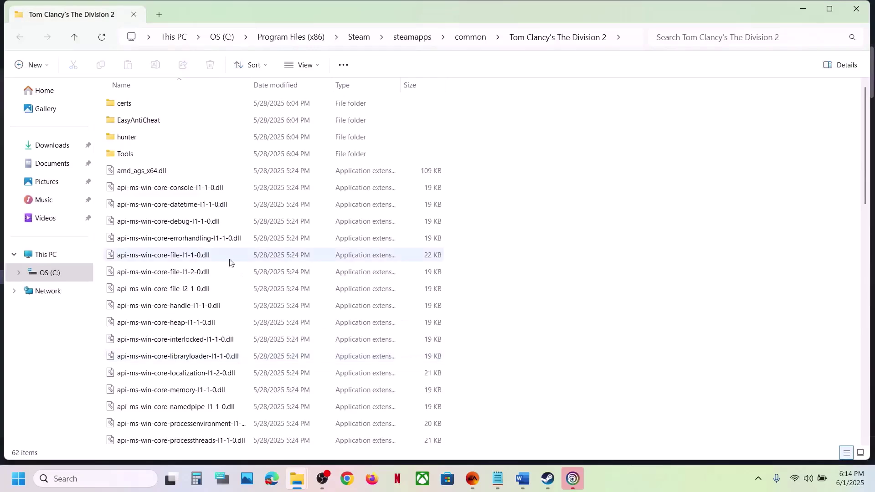
# Locate the TheDivision2, TheDivision2Launcher and EACLaunch applications in the game's installation folder.
pyautogui.scroll(-14, 229, 262)
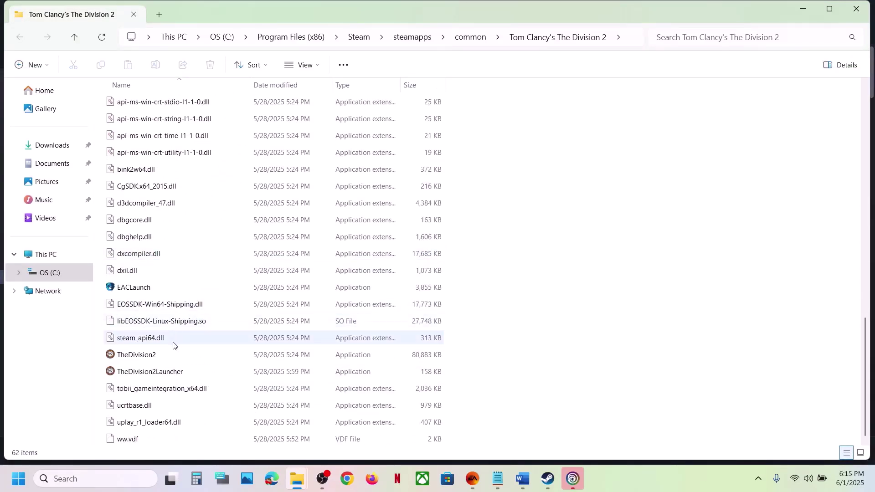
pyautogui.click(166, 357)
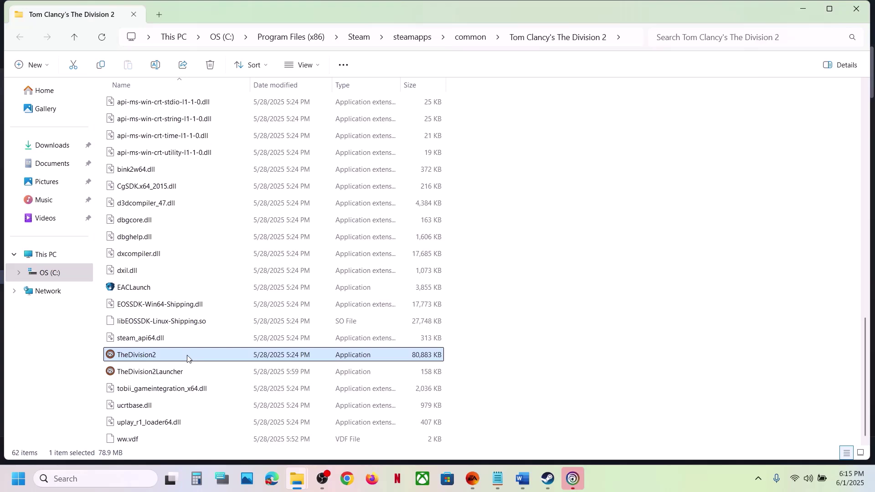
pyautogui.click(150, 372)
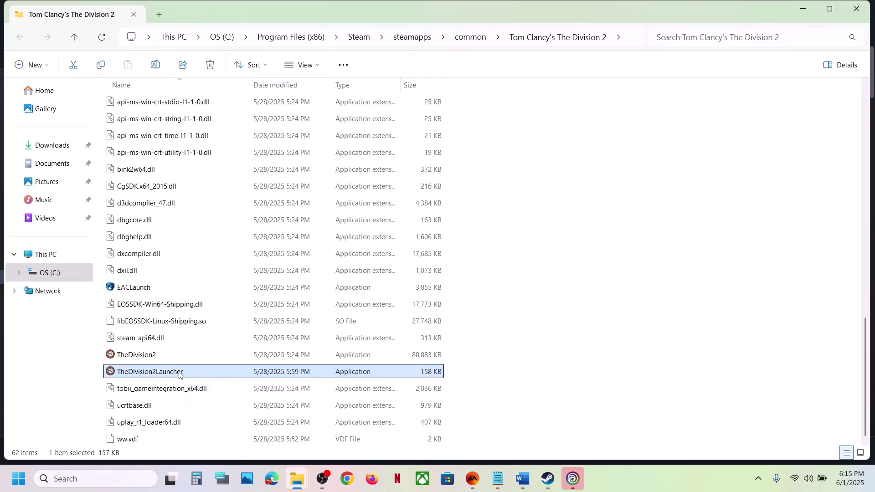
pyautogui.click(139, 291)
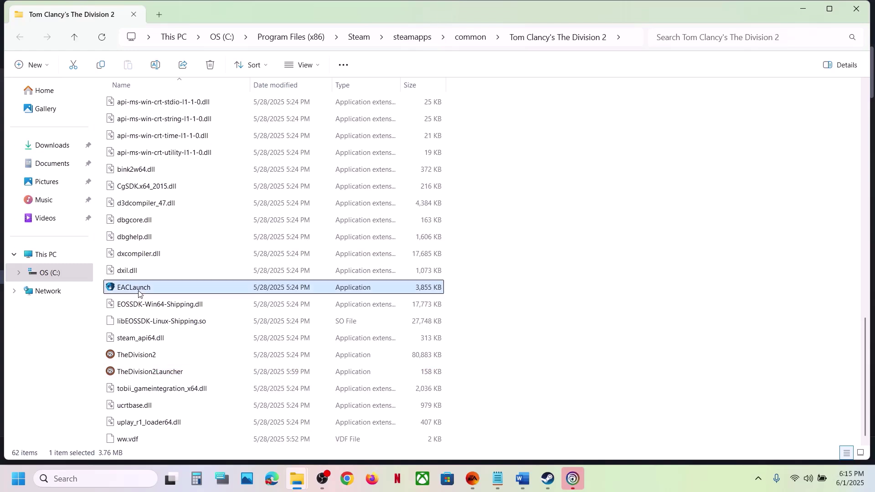
pyautogui.moveTo(151, 290)
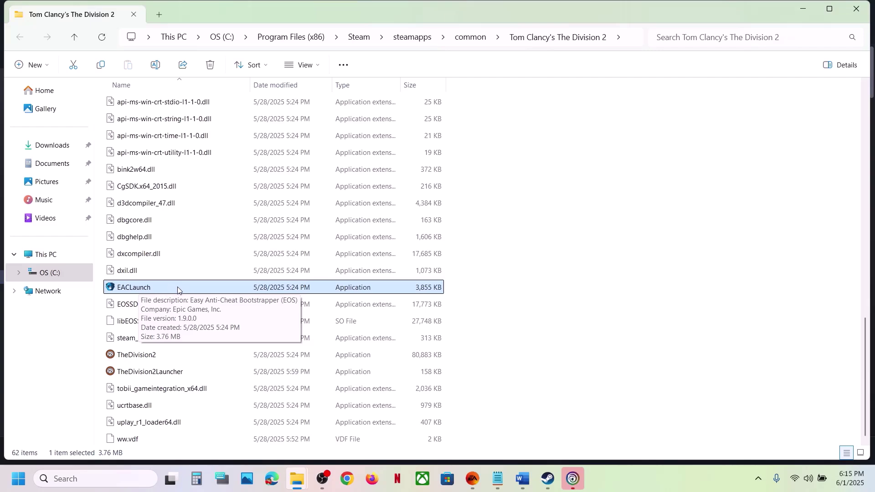
# Set the TheDivision2 application to run as an administrator in its compatibility properties and apply the change.
pyautogui.click(162, 359)
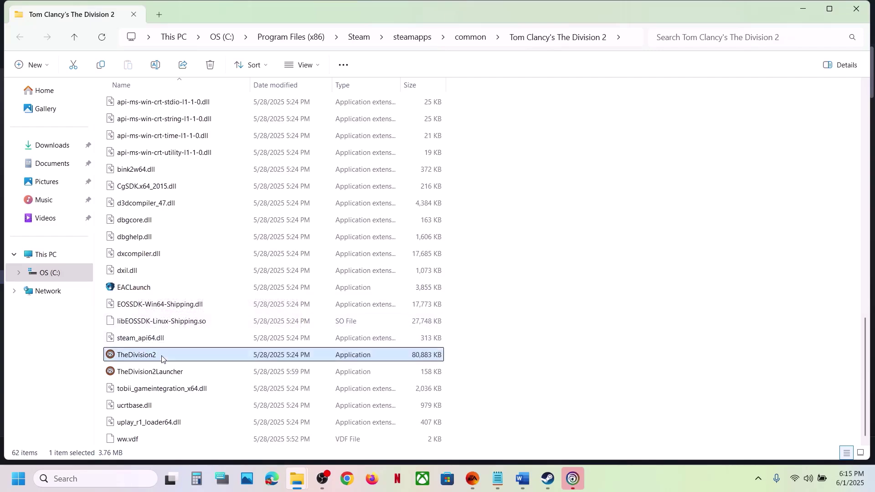
pyautogui.rightClick(157, 359)
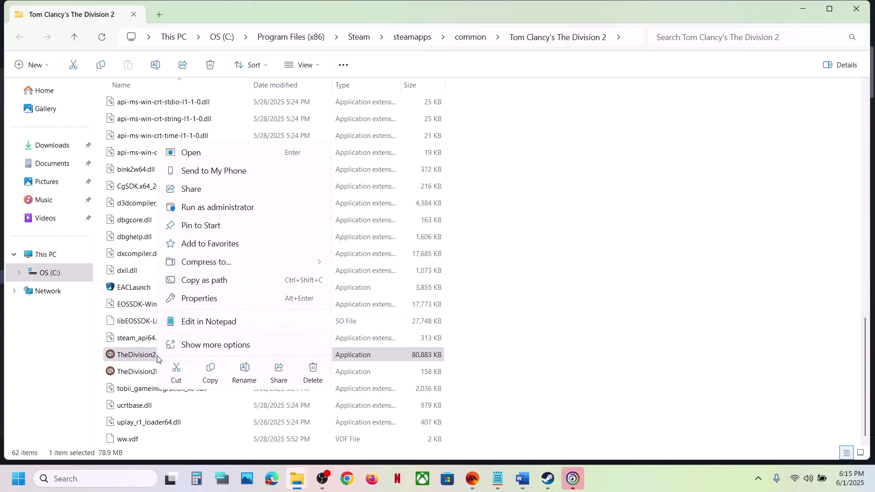
pyautogui.click(221, 299)
pyautogui.click(275, 183)
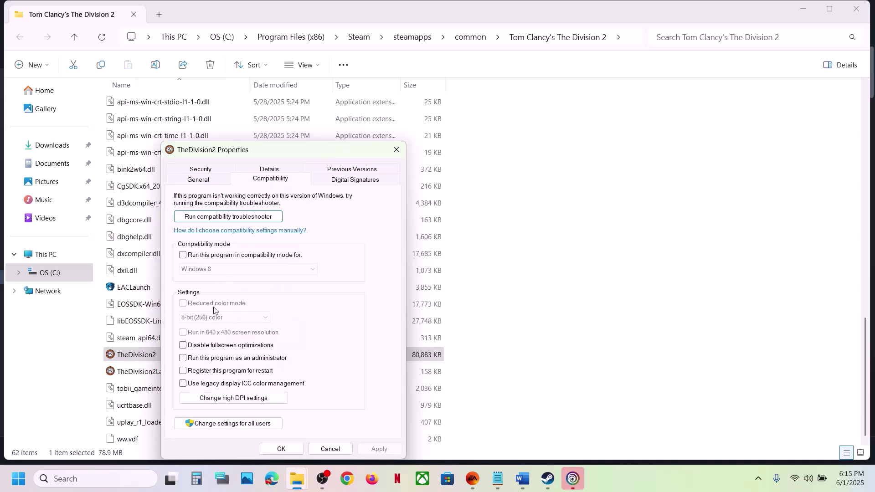
pyautogui.click(185, 359)
pyautogui.click(378, 449)
pyautogui.click(282, 450)
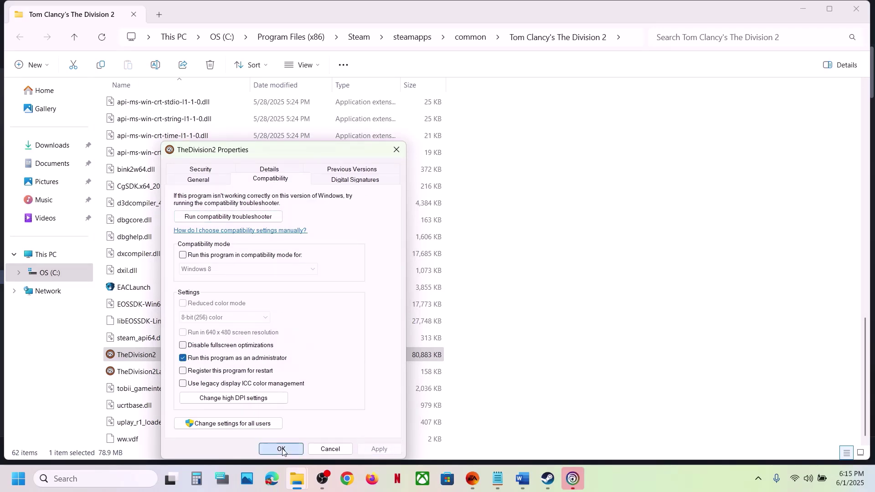
# Reopen the compatibility properties of TheDivision2 application, enable compatibility mode for Windows 8 and apply the change.
pyautogui.rightClick(171, 357)
pyautogui.click(229, 301)
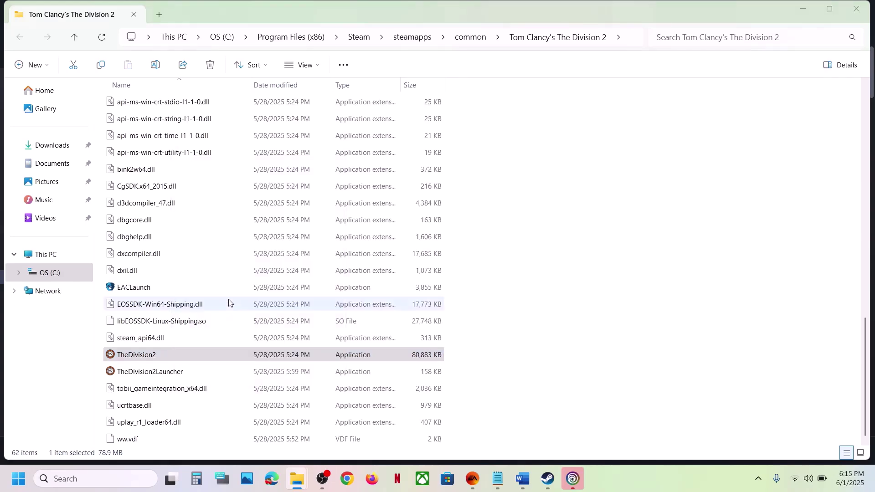
pyautogui.click(279, 181)
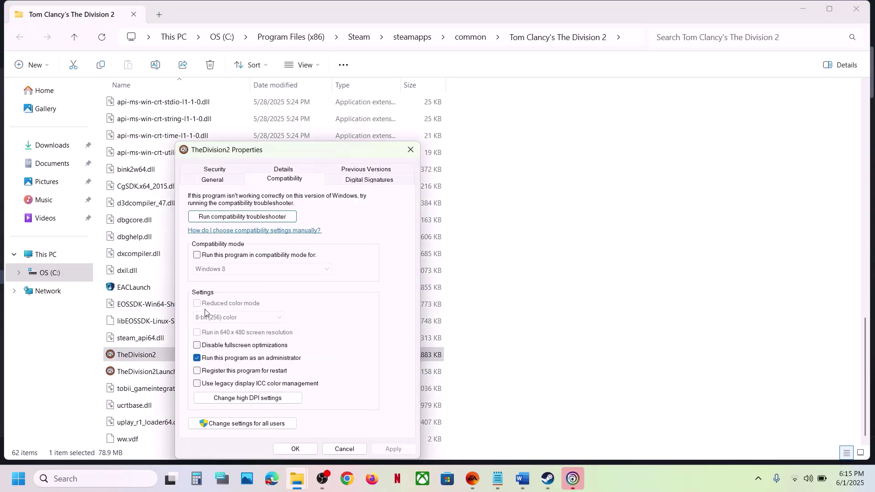
pyautogui.click(197, 255)
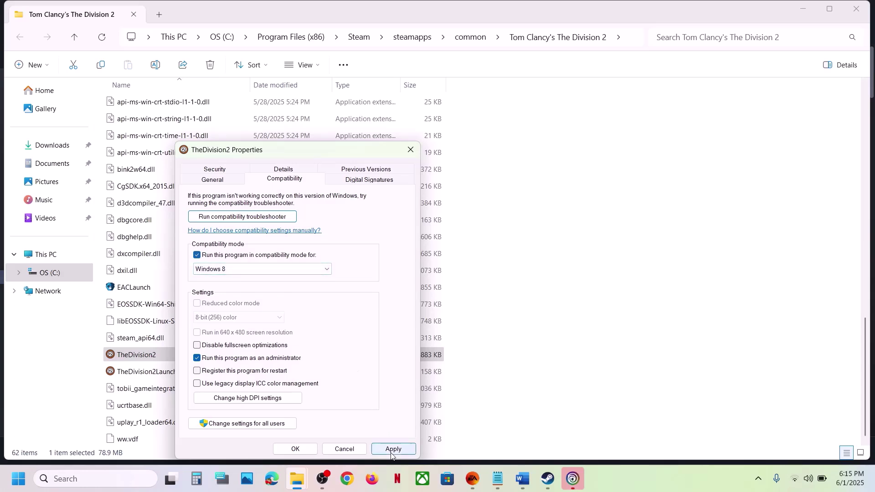
pyautogui.click(392, 450)
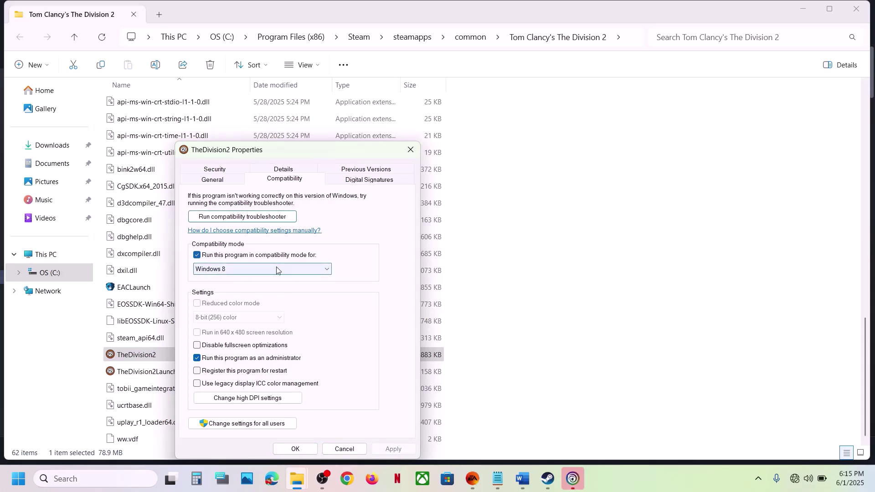
# Change the compatibility mode of TheDivision2 application to Windows 7 and apply the change.
pyautogui.click(262, 270)
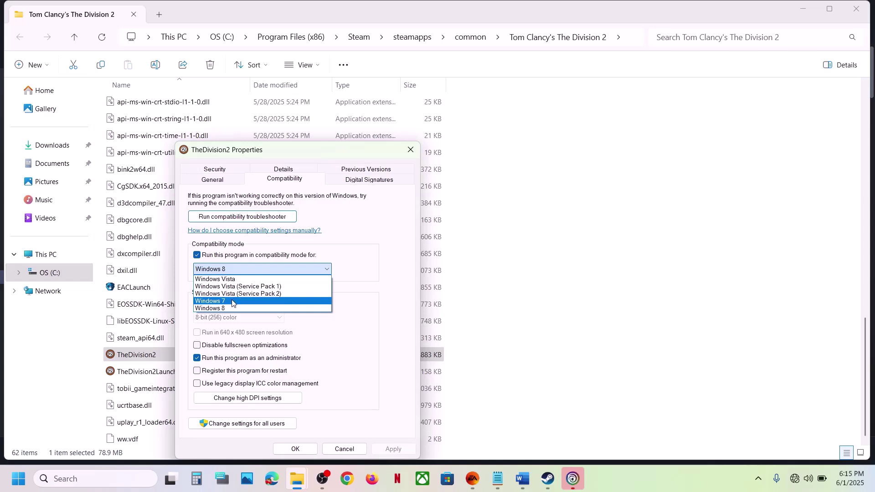
pyautogui.click(232, 302)
pyautogui.click(385, 449)
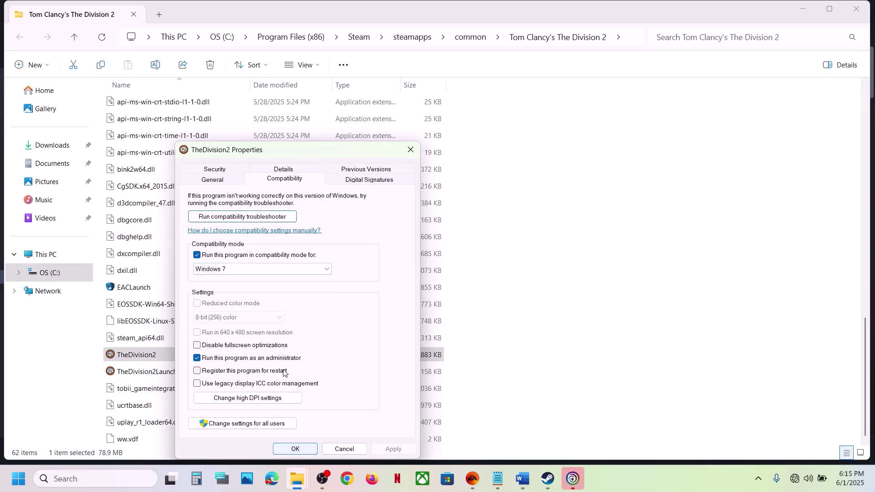
# Disable fullscreen optimizations for TheDivision2 application, apply the change and close its properties.
pyautogui.click(228, 348)
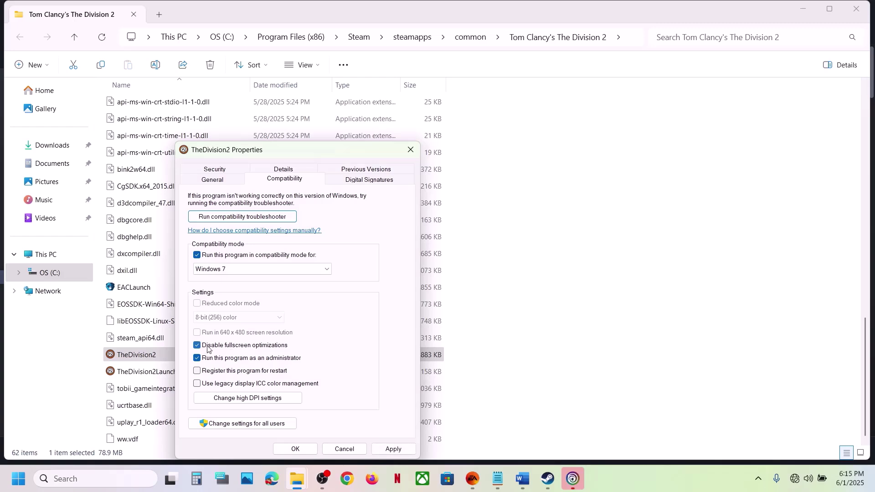
pyautogui.click(393, 448)
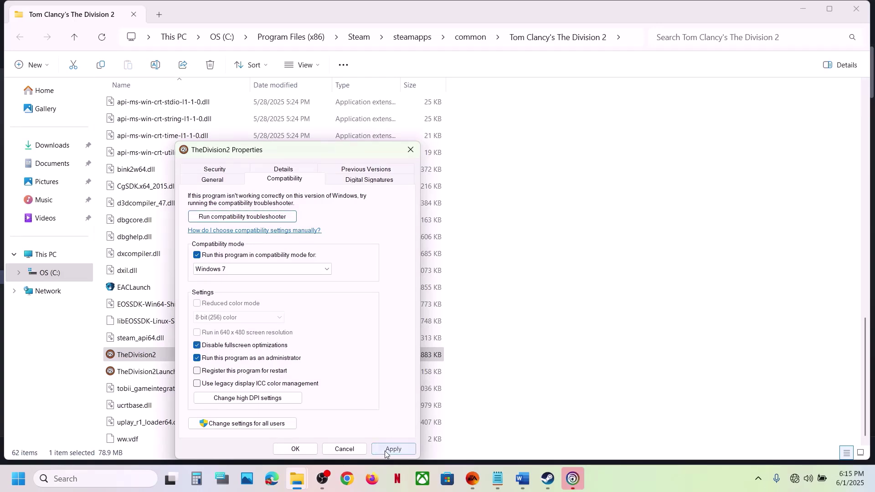
pyautogui.click(294, 449)
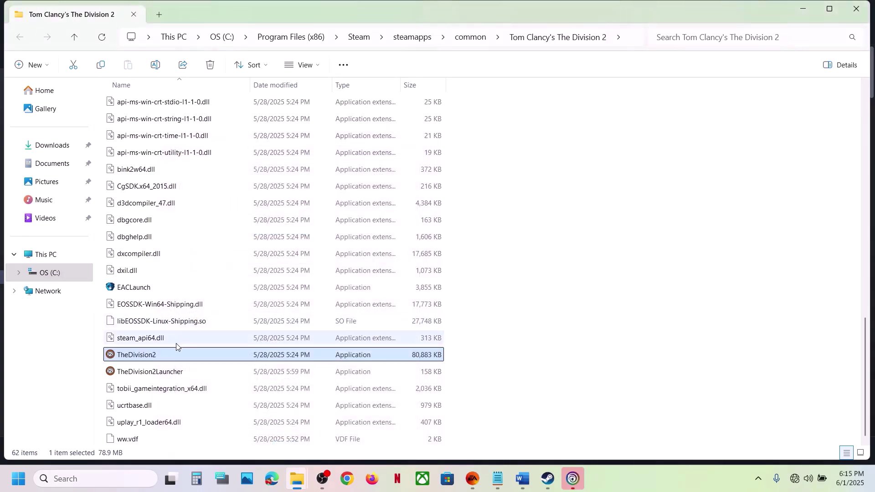
# Turn off compatibility mode, disabled fullscreen optimizations and run as administrator for TheDivision2 application, then apply and close its properties.
pyautogui.click(146, 293)
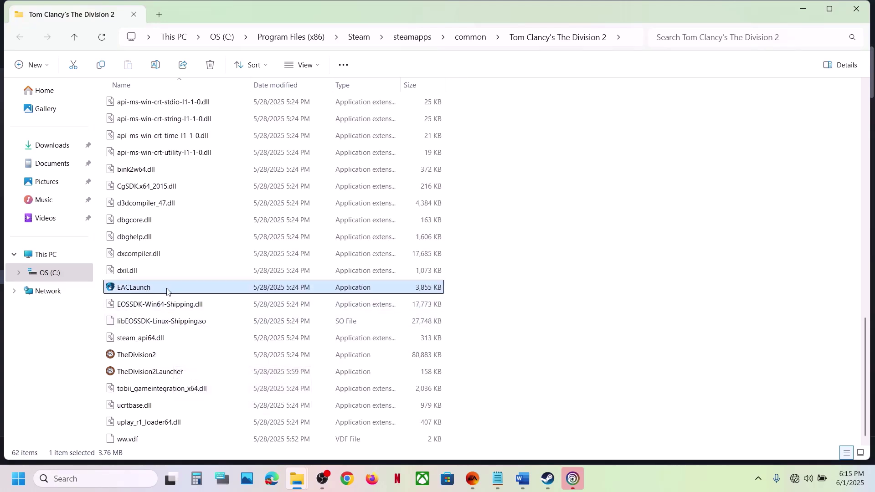
pyautogui.click(151, 355)
pyautogui.rightClick(152, 356)
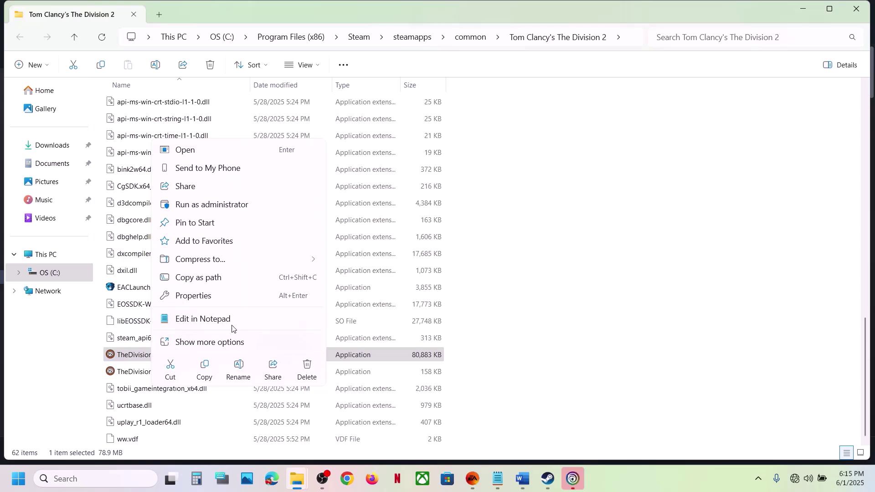
pyautogui.click(212, 300)
pyautogui.click(260, 183)
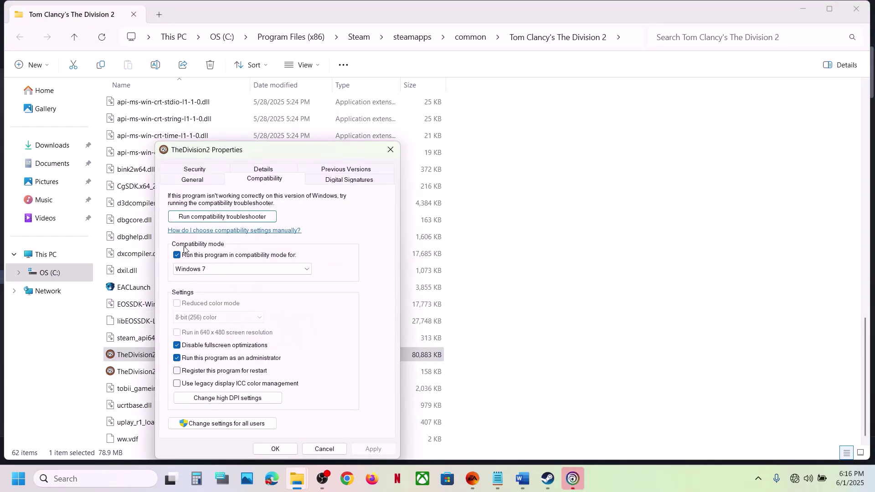
pyautogui.click(178, 255)
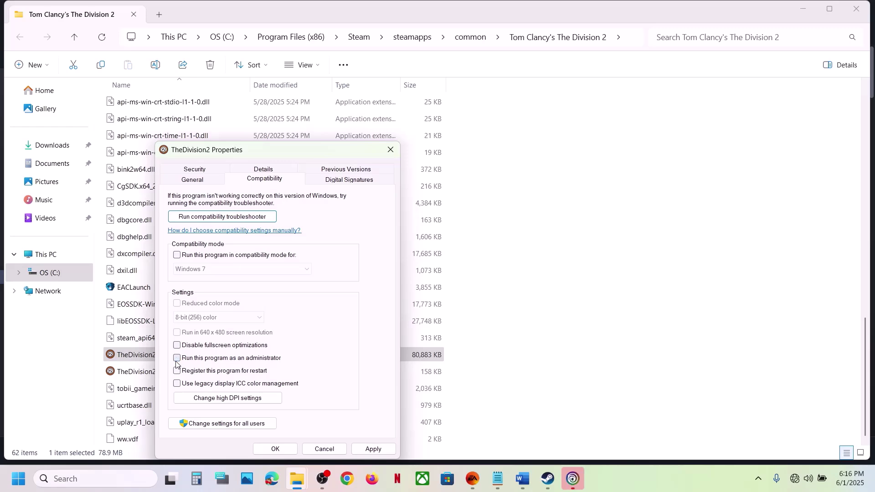
pyautogui.click(373, 449)
pyautogui.click(281, 449)
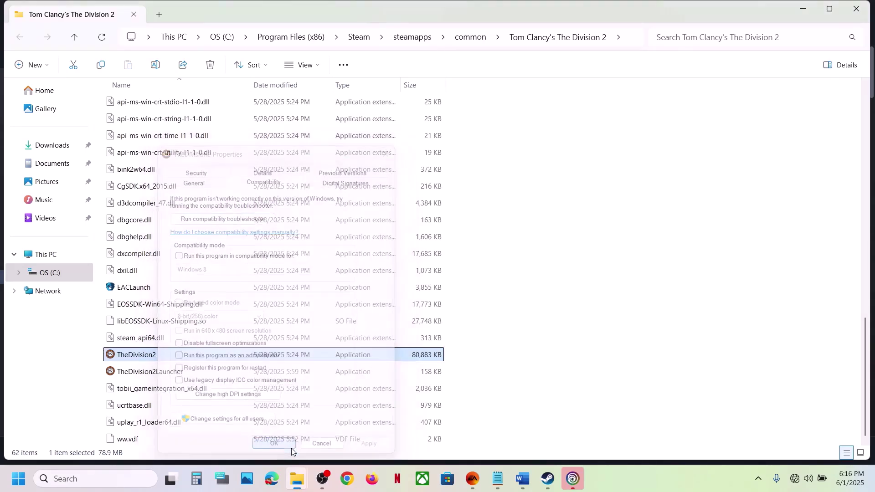
# Switch to the Word document and highlight step 8's instruction about the -dx11/-dx12 launch options.
pyautogui.click(524, 479)
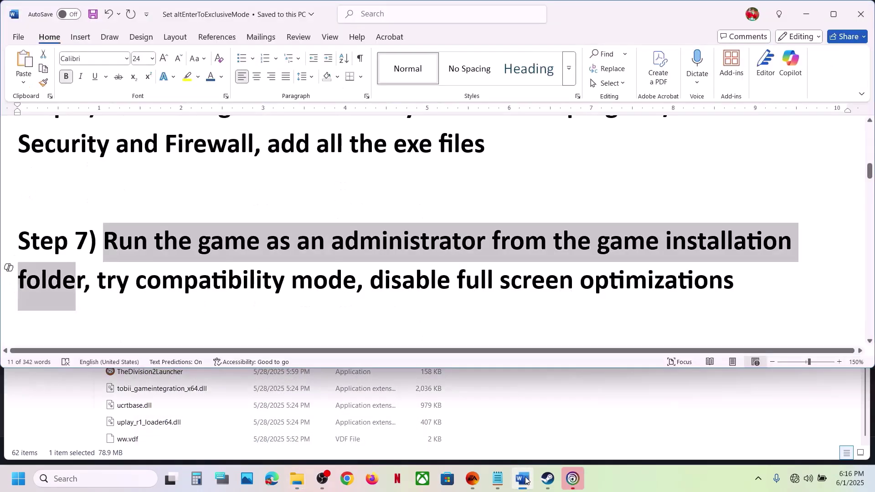
pyautogui.scroll(-4, 350, 309)
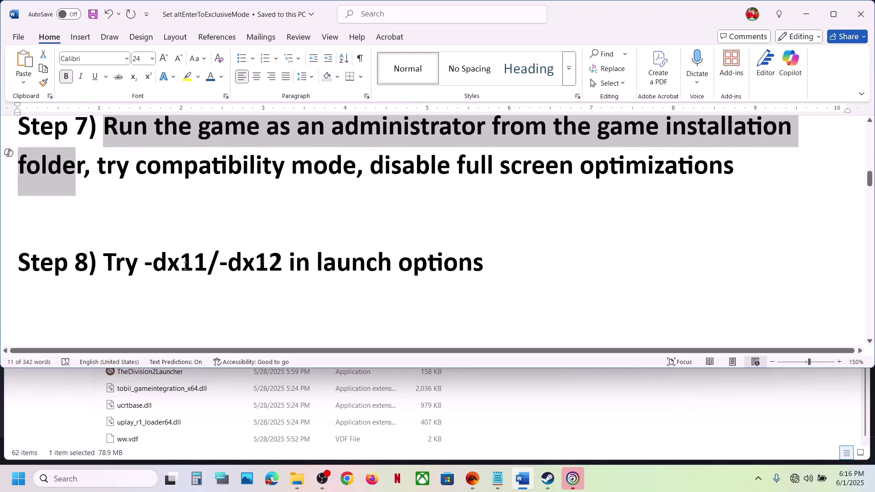
pyautogui.moveTo(159, 263); pyautogui.dragTo(524, 264)
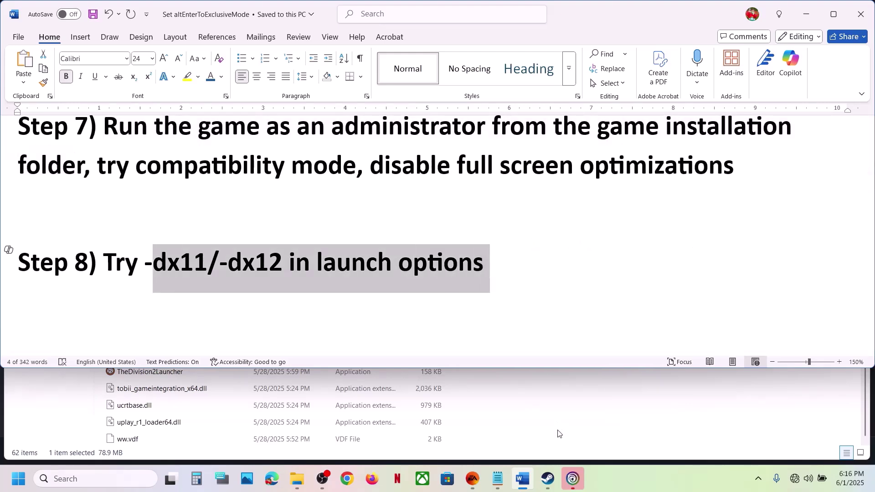
# Switch to Steam, set the launch options of Tom Clancy's The Division 2 to -dx11 and close its properties.
pyautogui.click(549, 476)
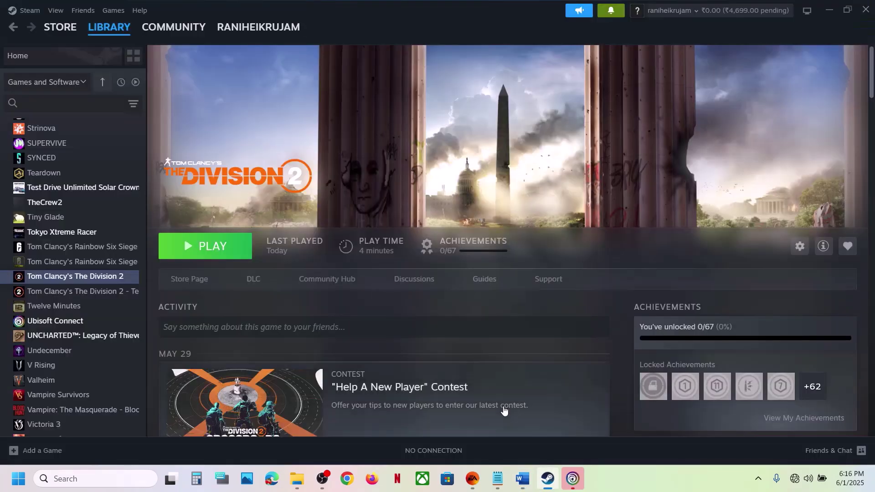
pyautogui.rightClick(101, 279)
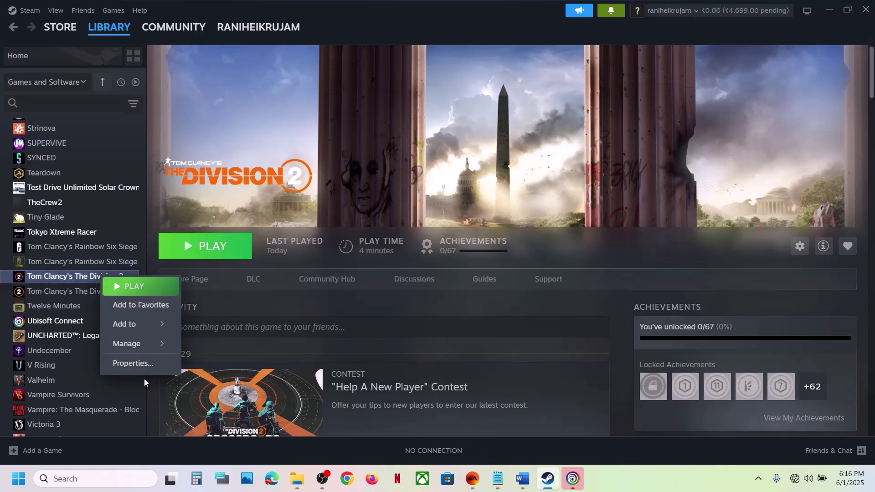
pyautogui.click(142, 365)
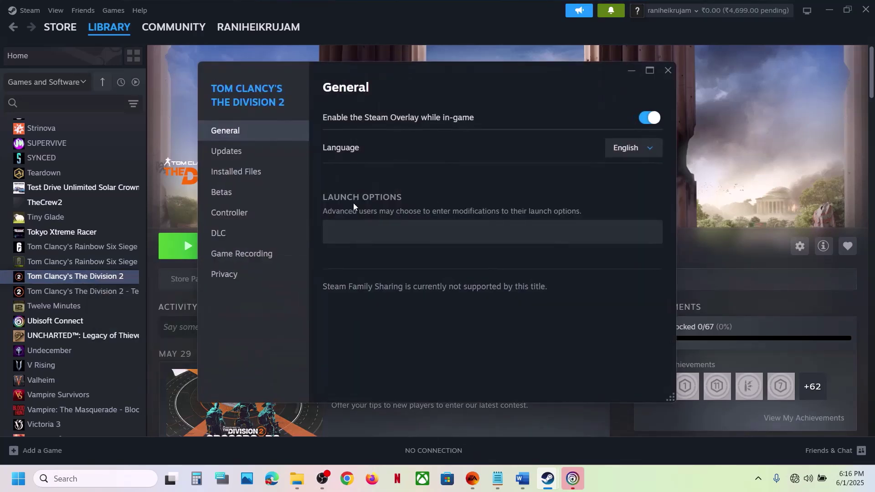
pyautogui.click(346, 237)
pyautogui.click(668, 71)
# Reopen the Steam properties of Tom Clancy's The Division 2 and replace the launch option with -dx12.
pyautogui.rightClick(68, 284)
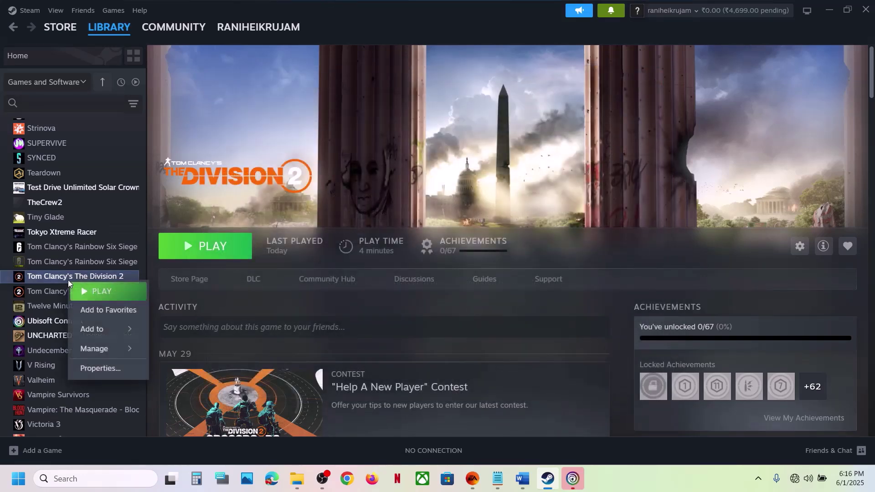
pyautogui.click(109, 366)
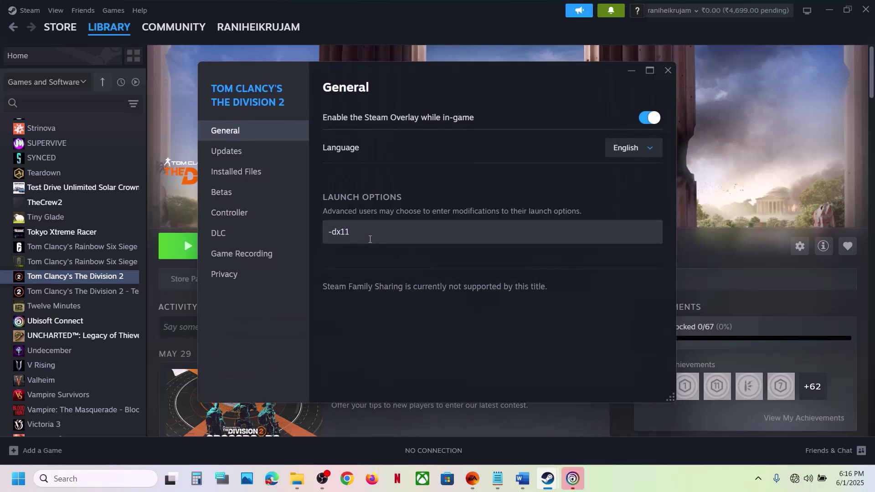
pyautogui.hotkey('ctrl', 'a')
pyautogui.write('-')
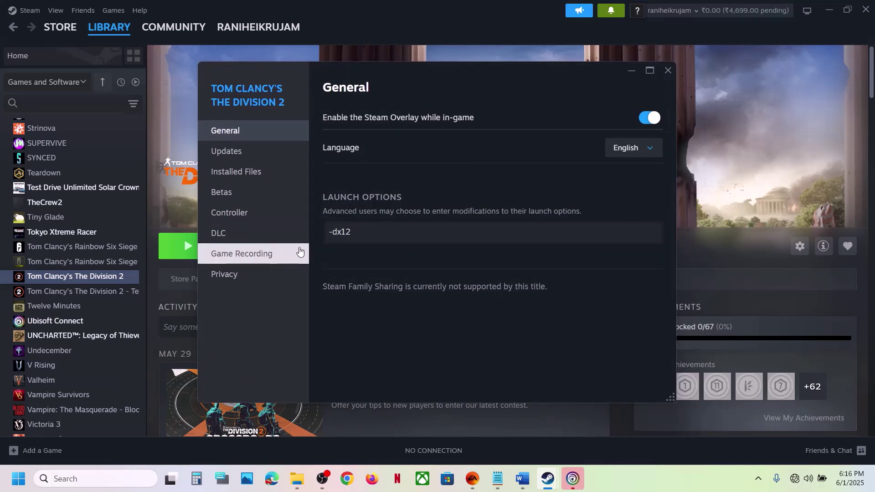
pyautogui.click(347, 268)
# Clear the launch options of Tom Clancy's The Division 2 in Steam and close its properties.
pyautogui.click(377, 237)
pyautogui.hotkey('ctrl', 'a')
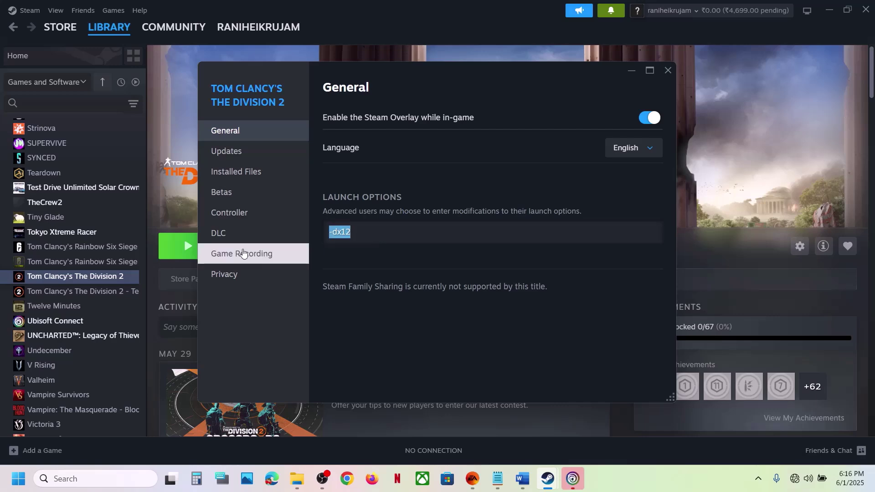
pyautogui.press('BackSpace')
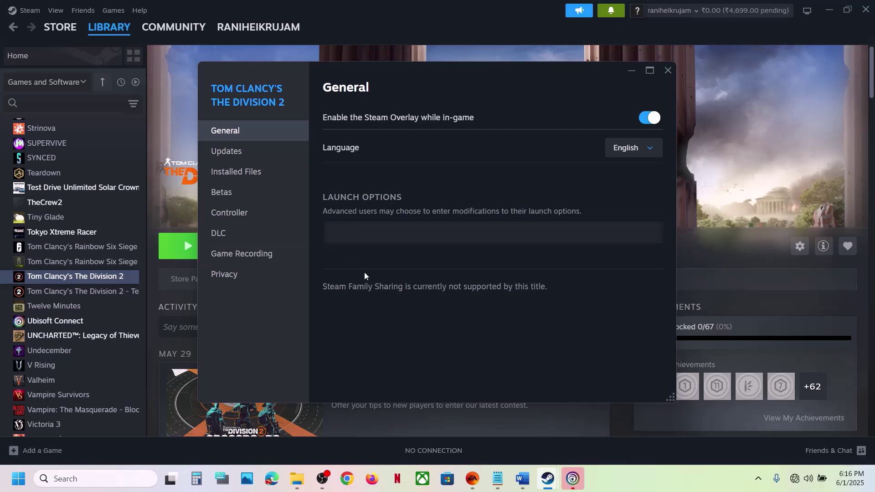
pyautogui.click(668, 71)
# Switch to Ubisoft Connect and open the properties of the non-Steam Tom Clancy's The Division 2 in the library.
pyautogui.click(573, 479)
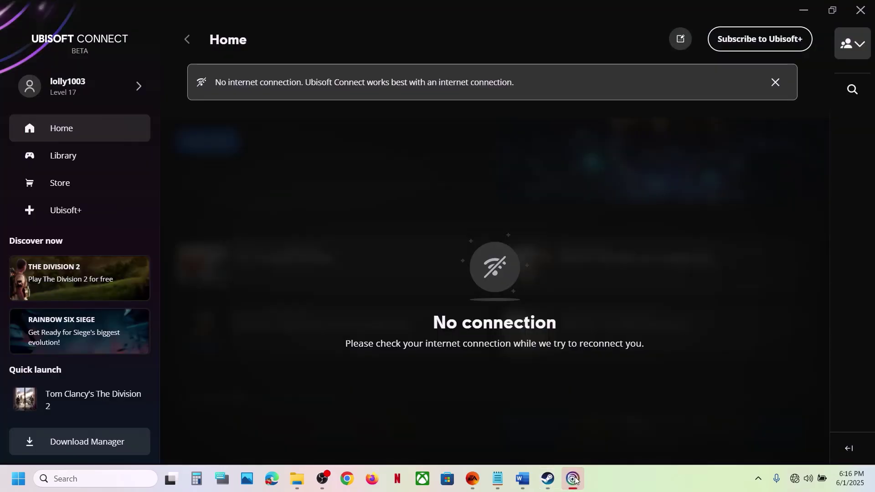
pyautogui.click(74, 164)
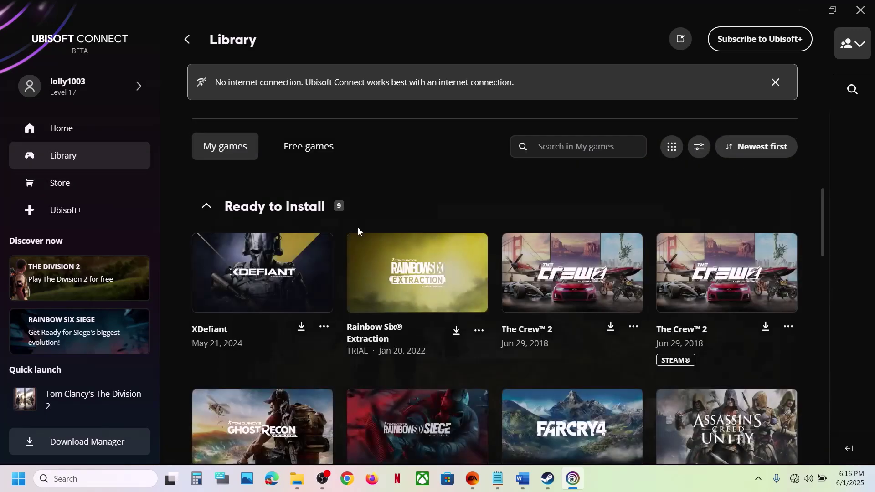
pyautogui.scroll(-8, 361, 357)
pyautogui.scroll(2, 362, 358)
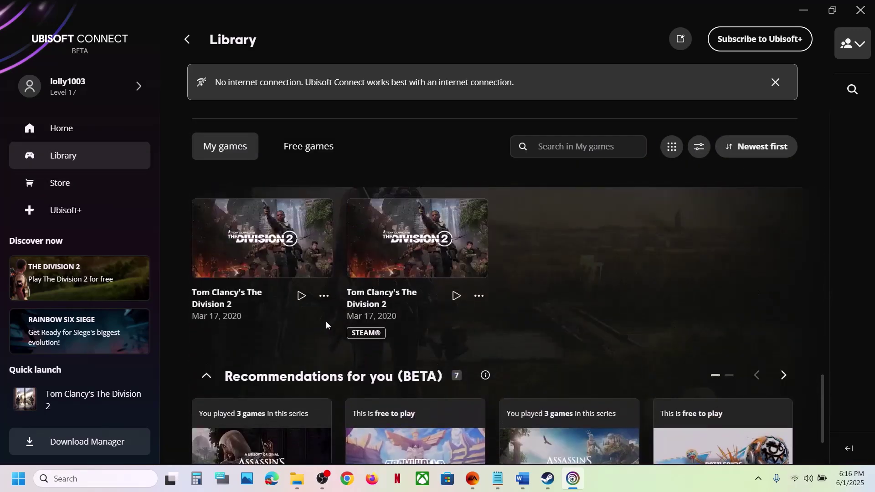
pyautogui.click(324, 296)
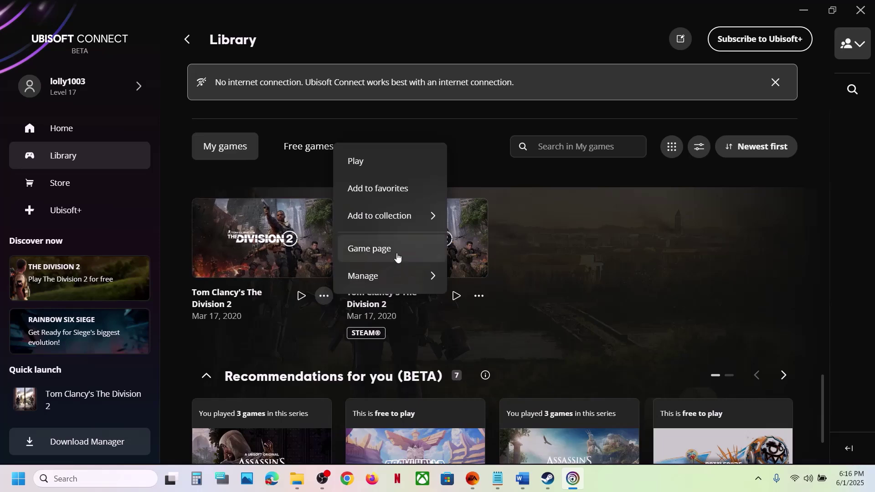
pyautogui.moveTo(389, 275)
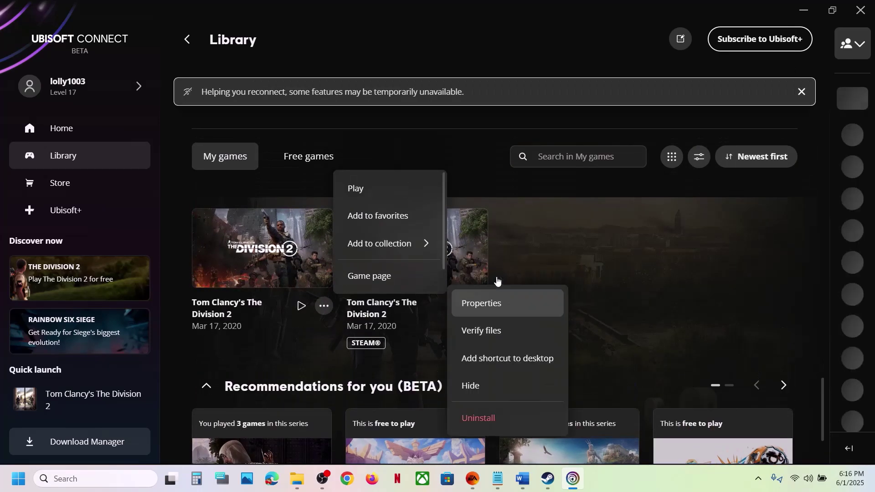
pyautogui.click(497, 279)
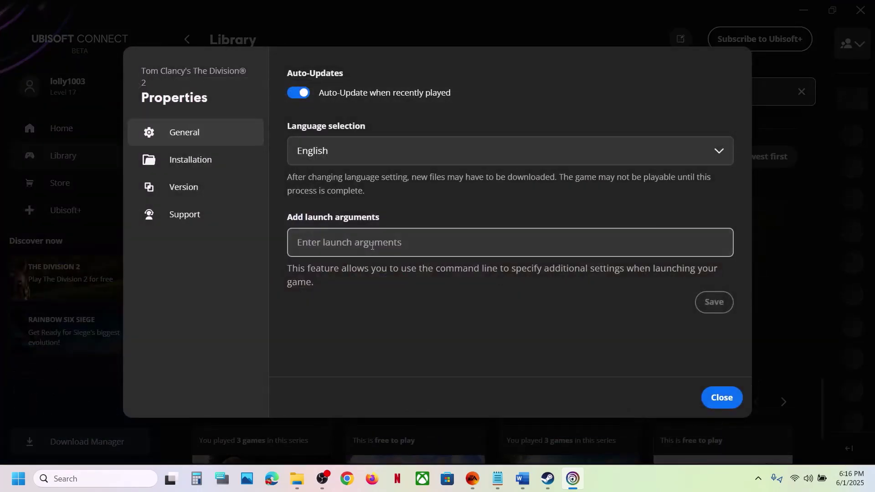
# Set the launch arguments of Tom Clancy's The Division 2 to -dx11 and save them.
pyautogui.write('-d')
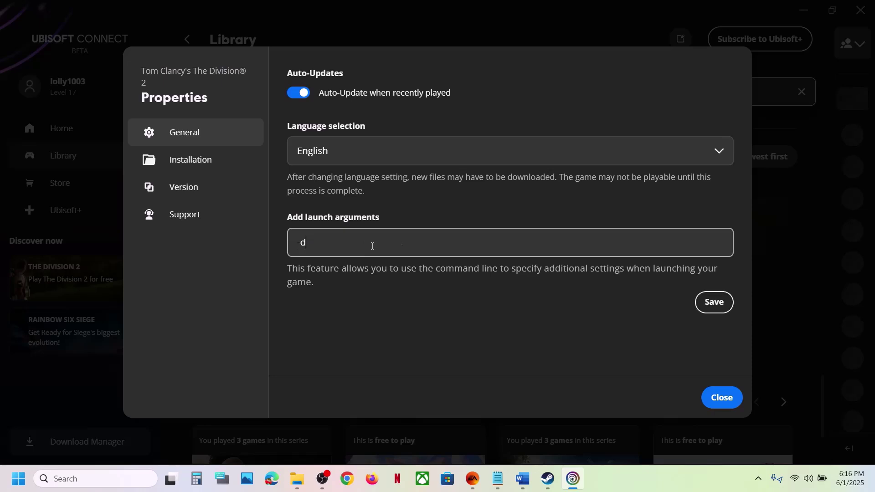
pyautogui.write('x11')
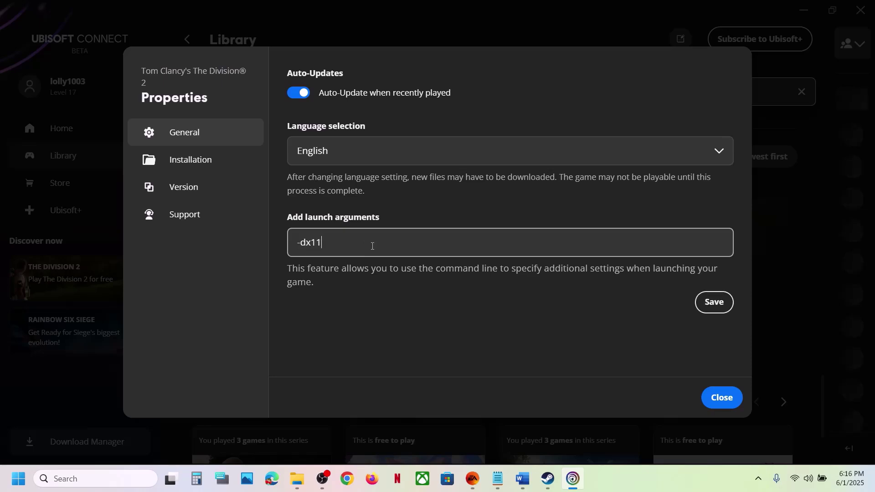
pyautogui.click(716, 303)
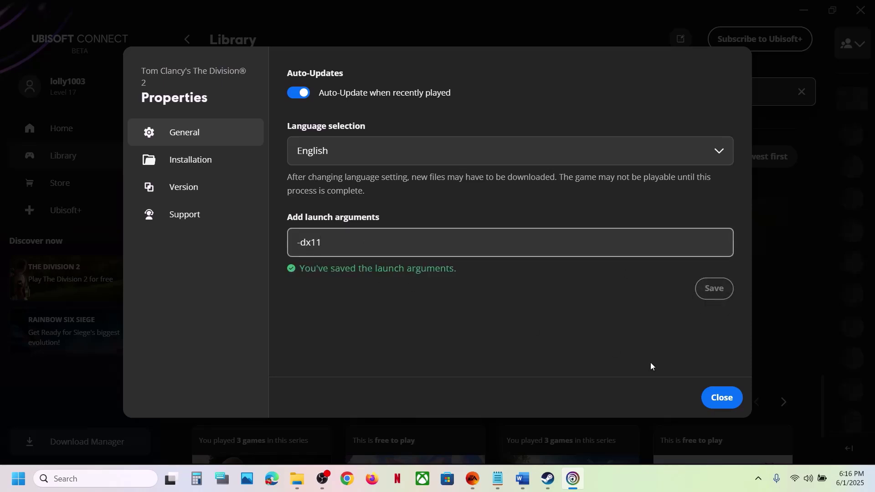
# Replace the launch arguments of Tom Clancy's The Division 2 with -dx12 and save them.
pyautogui.moveTo(331, 236); pyautogui.dragTo(254, 246)
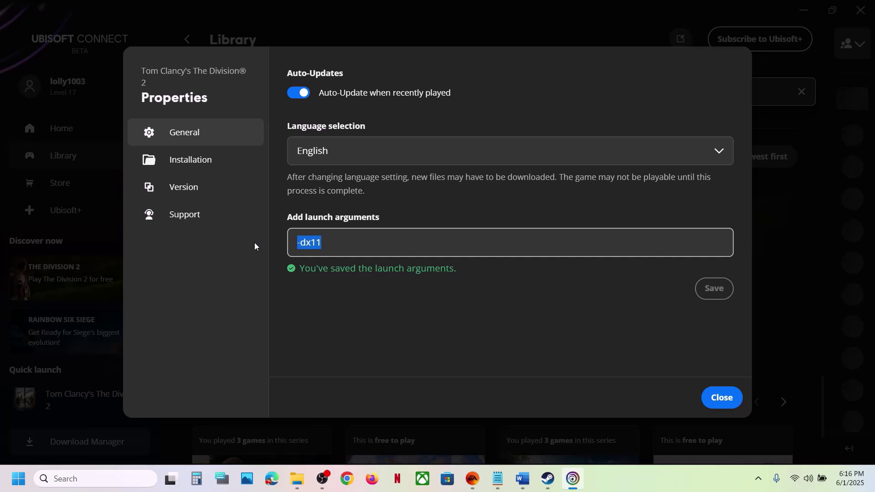
pyautogui.press('Right')
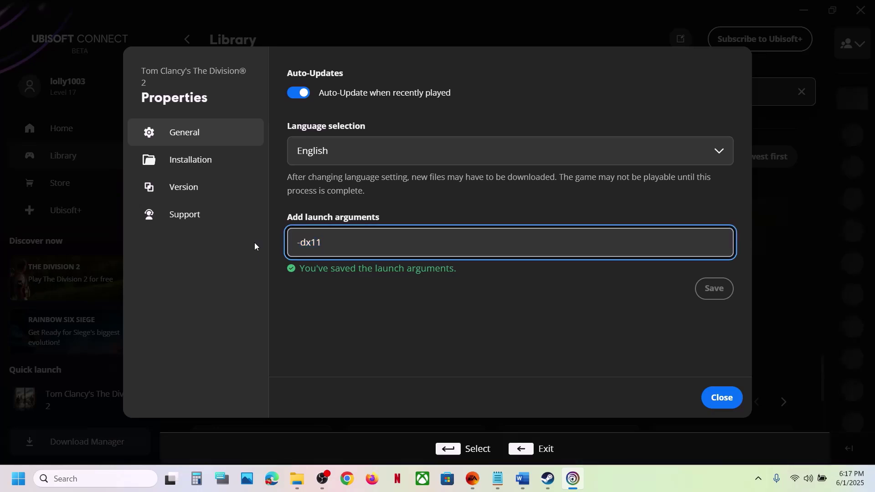
pyautogui.press('Return')
pyautogui.press('BackSpace')
pyautogui.press('BackSpace')
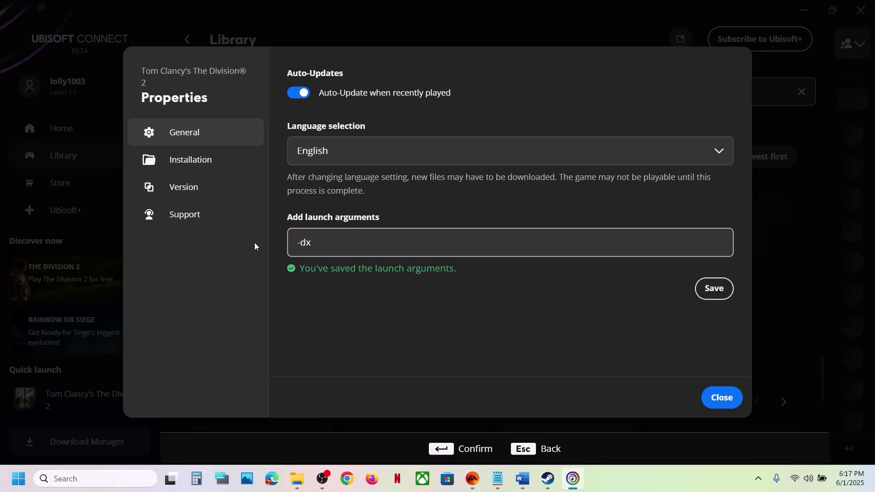
pyautogui.press('BackSpace')
pyautogui.press('BackSpace')
pyautogui.press('BackSpace')
pyautogui.write('-dx12')
pyautogui.click(715, 289)
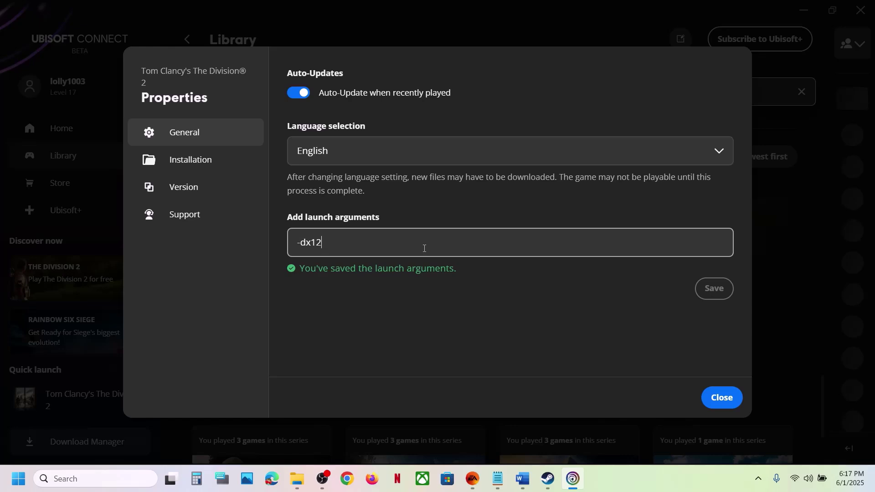
# Clear the launch arguments of Tom Clancy's The Division 2, save, and close the game's properties.
pyautogui.press('BackSpace')
pyautogui.press('BackSpace')
pyautogui.press('BackSpace')
pyautogui.press('BackSpace')
pyautogui.press('BackSpace')
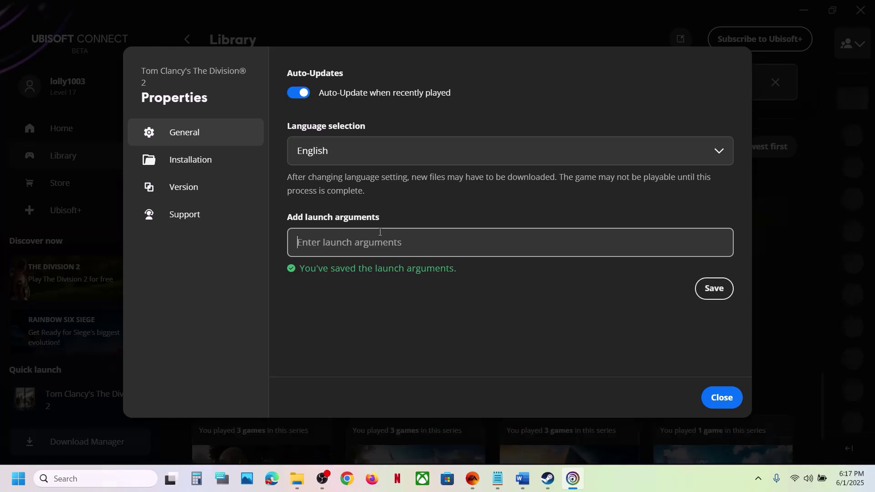
pyautogui.click(706, 290)
pyautogui.click(730, 398)
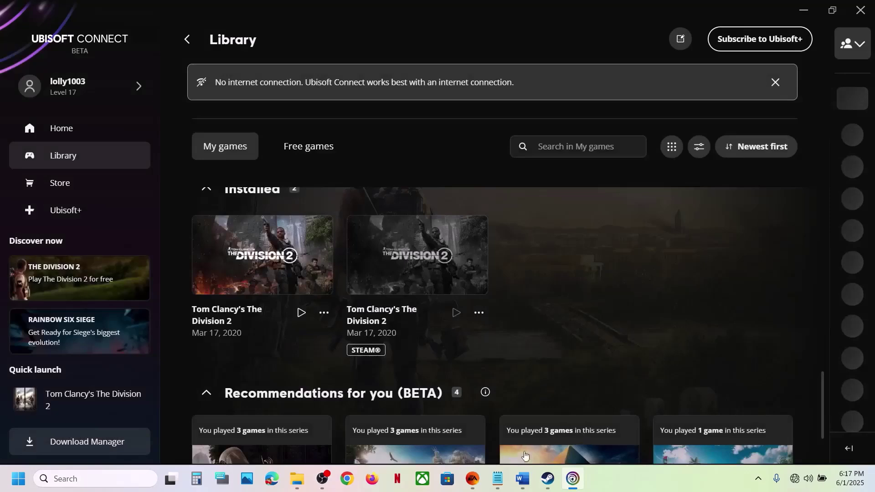
# Switch to the Word document and read Step 9 about deleting the config file and losing saved settings.
pyautogui.click(549, 479)
pyautogui.moveTo(523, 478)
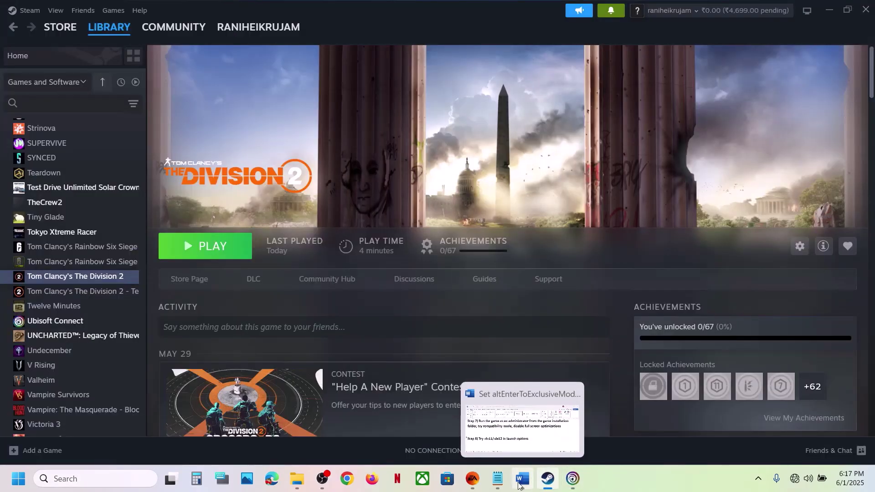
pyautogui.click(504, 407)
pyautogui.scroll(-3, 343, 257)
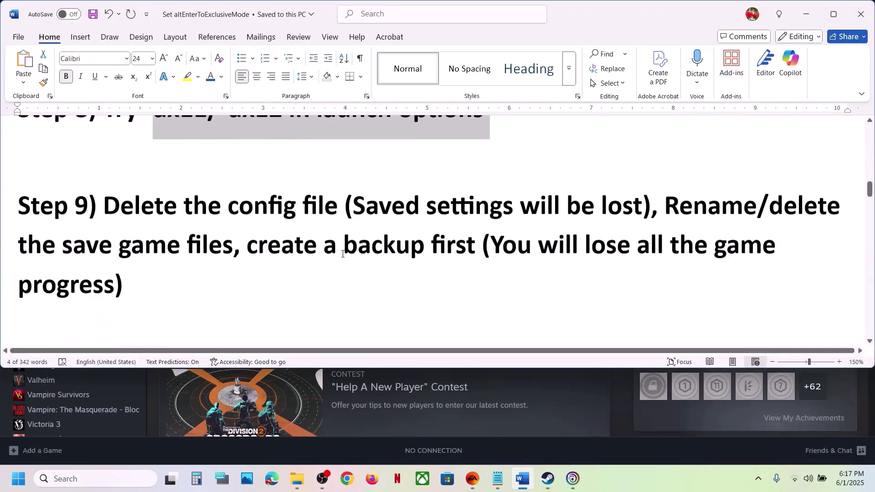
pyautogui.moveTo(108, 215); pyautogui.dragTo(338, 214)
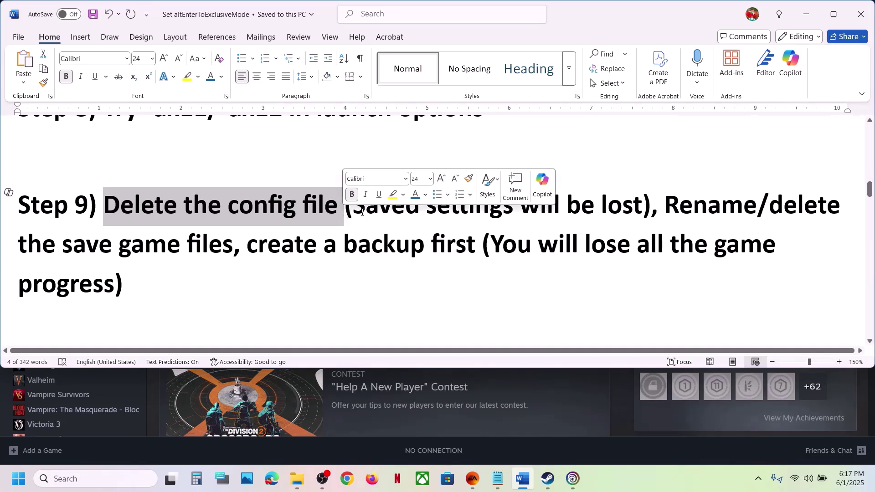
pyautogui.moveTo(354, 211); pyautogui.dragTo(643, 211)
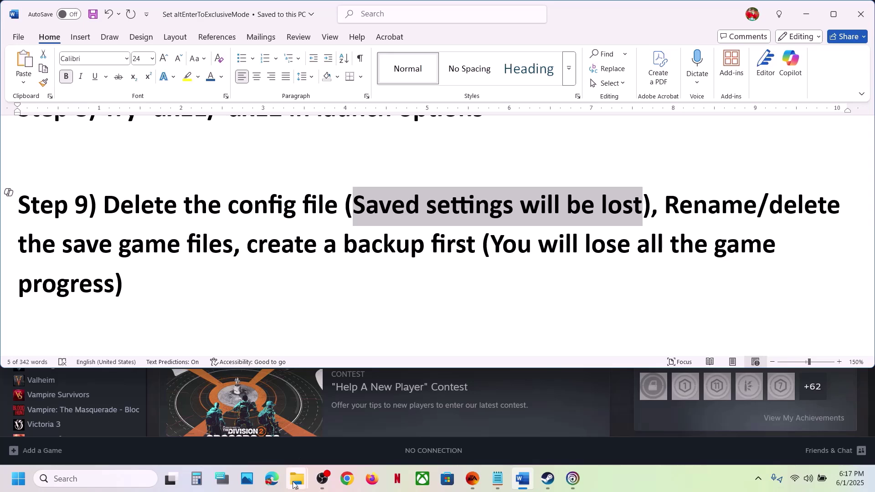
# Switch to File Explorer and open the Tom Clancy's The Division 2 folder inside My Games in Documents.
pyautogui.moveTo(297, 478)
pyautogui.click(172, 413)
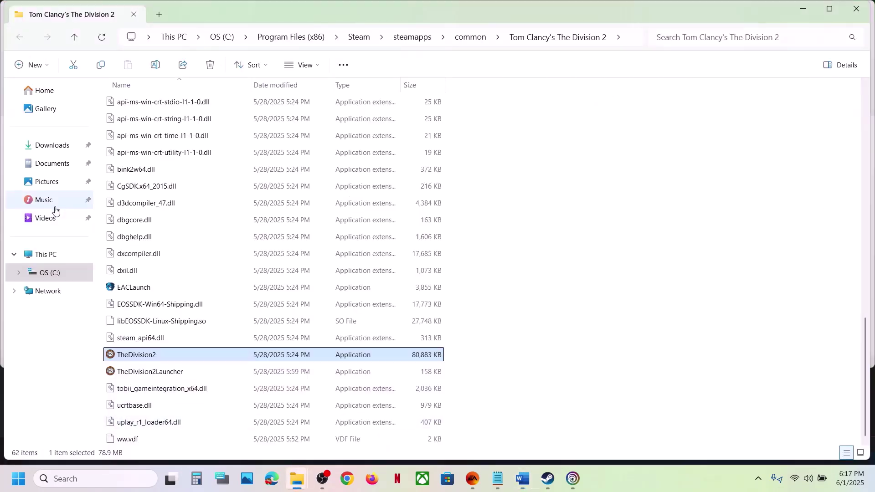
pyautogui.click(52, 164)
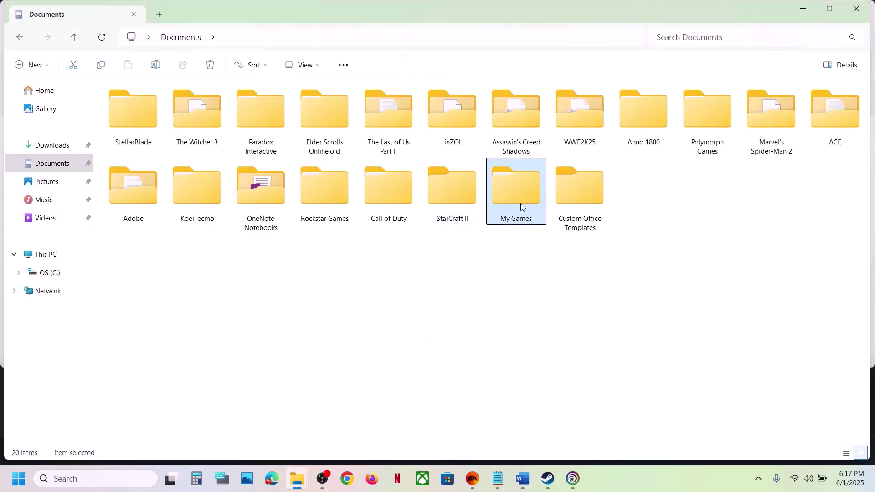
pyautogui.doubleClick(522, 206)
pyautogui.click(171, 104)
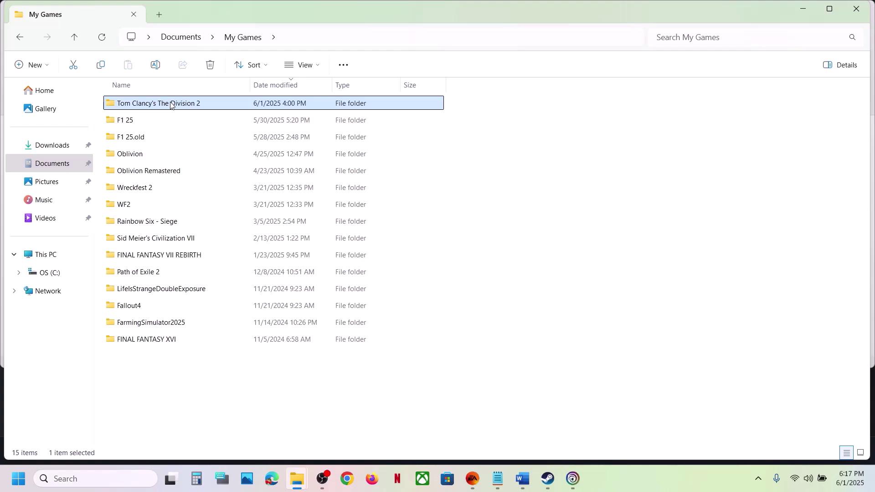
pyautogui.doubleClick(171, 104)
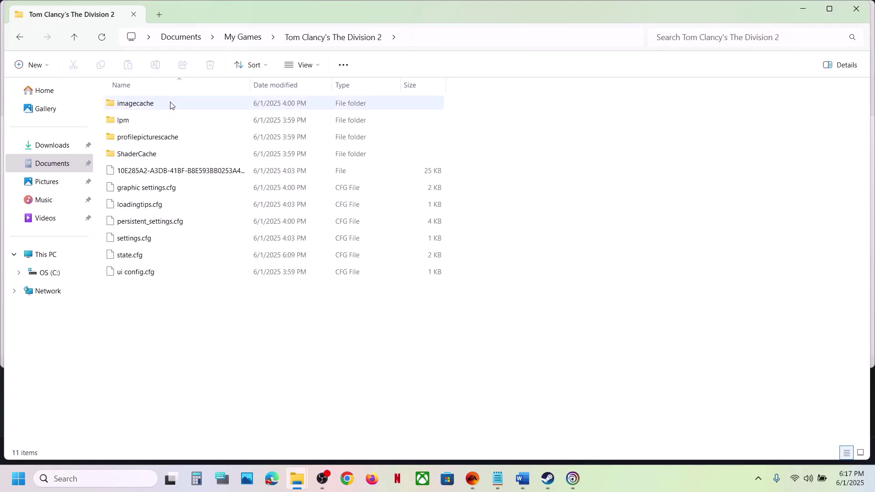
# Examine the settings.cfg and state.cfg files and the actions available for state.cfg.
pyautogui.click(140, 239)
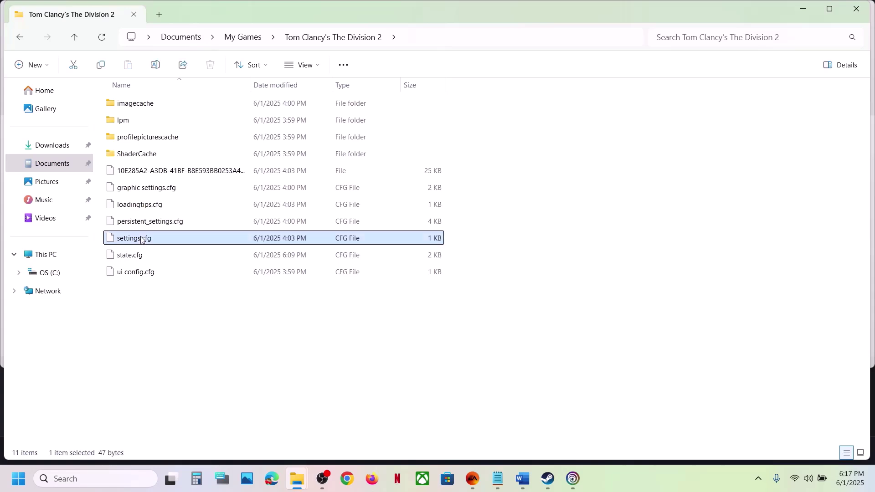
pyautogui.click(139, 256)
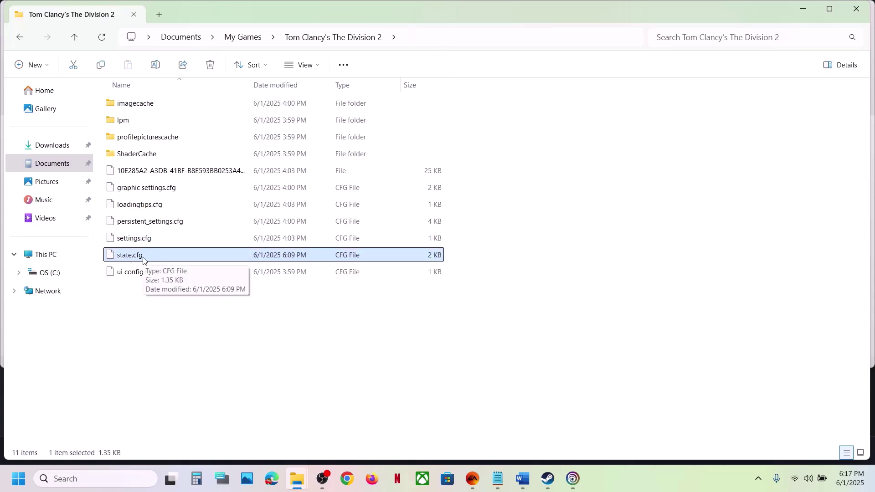
pyautogui.rightClick(143, 257)
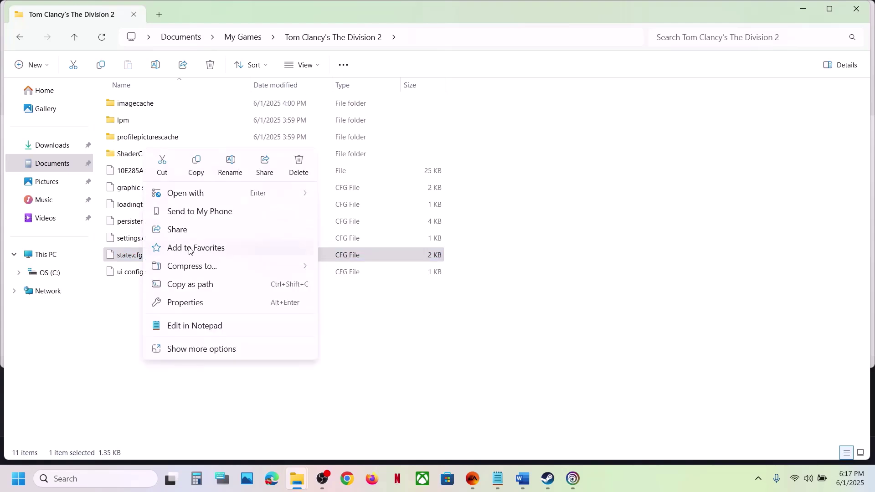
pyautogui.click(432, 340)
# Return to the Word document, read Step 9's instructions on renaming save game files and creating a backup, and minimize it.
pyautogui.click(524, 479)
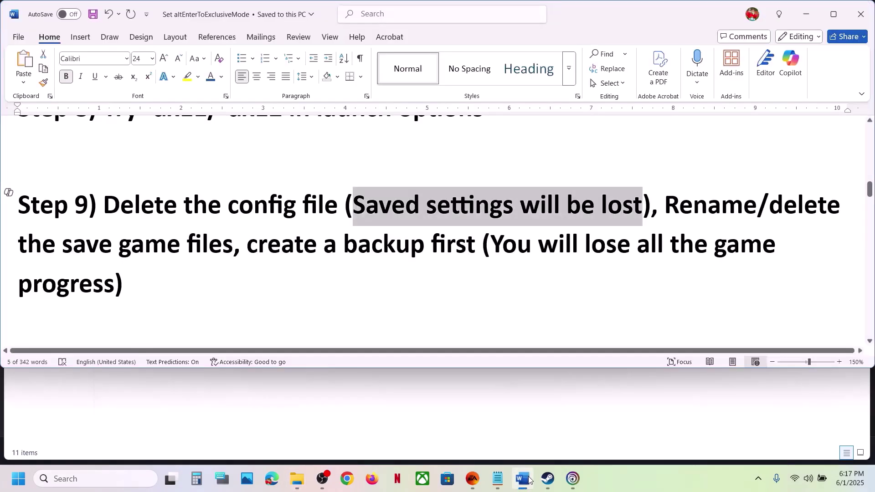
pyautogui.moveTo(672, 198); pyautogui.dragTo(256, 255)
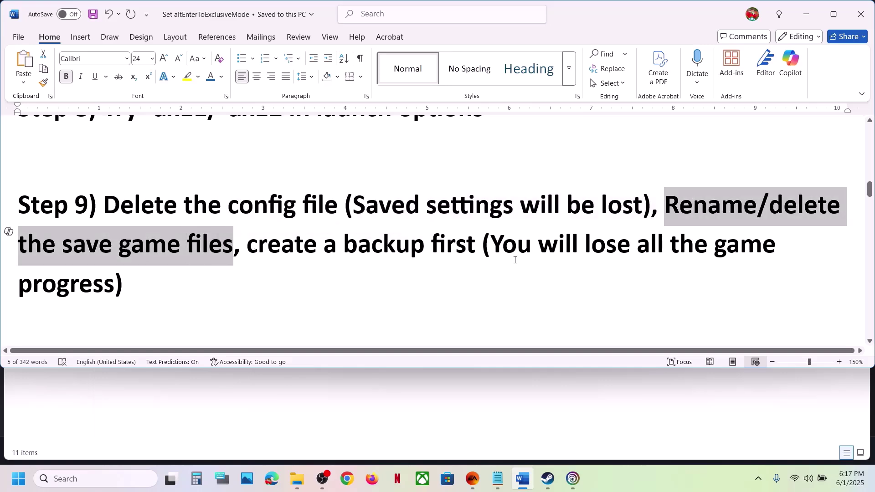
pyautogui.moveTo(493, 247); pyautogui.dragTo(126, 282)
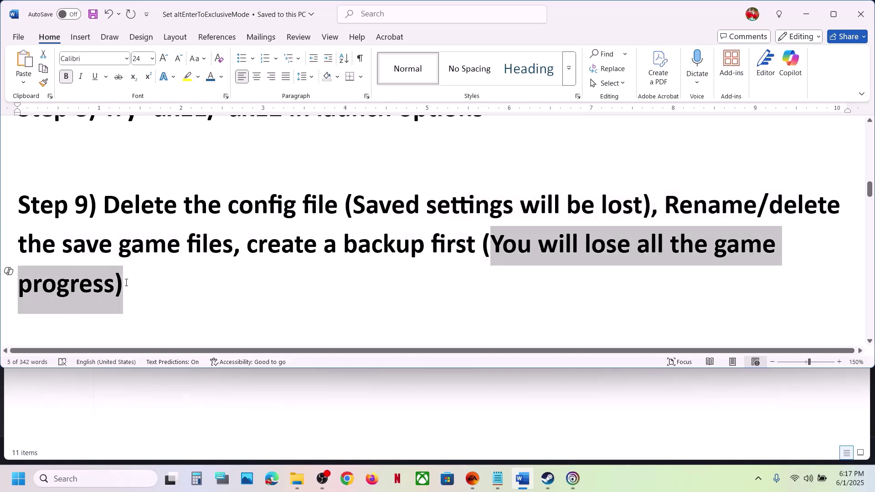
pyautogui.click(125, 283)
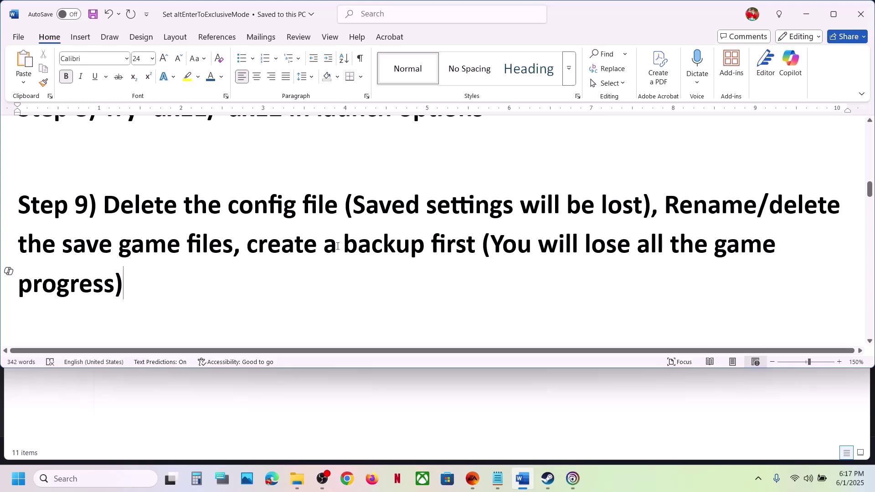
pyautogui.moveTo(288, 246); pyautogui.dragTo(469, 251)
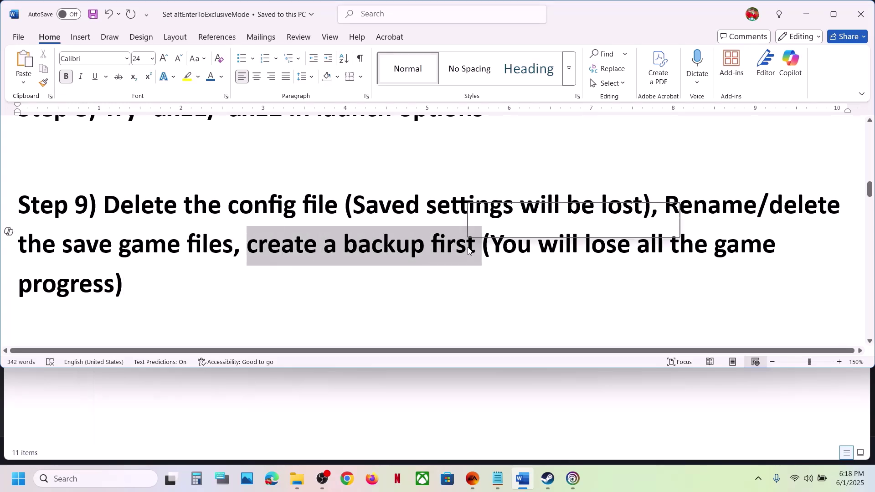
pyautogui.click(806, 14)
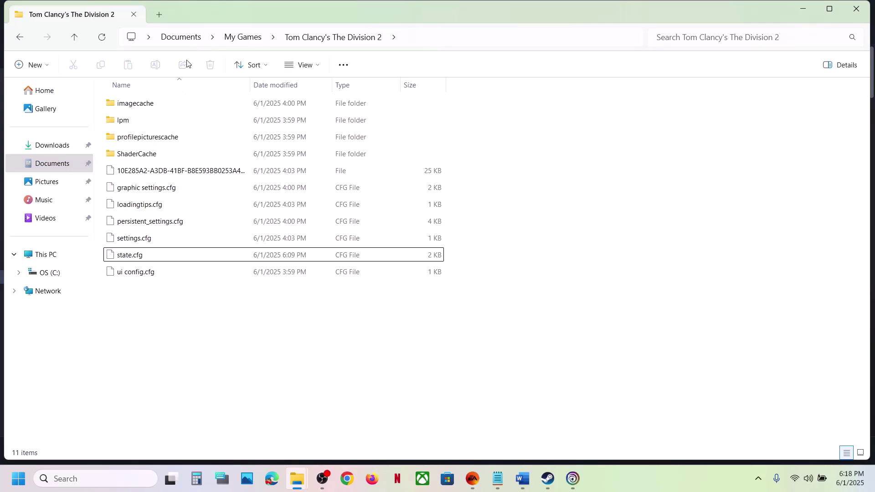
# Copy the Tom Clancy's The Division 2 folder from My Games to the desktop as a backup and place it in an empty area.
pyautogui.click(246, 39)
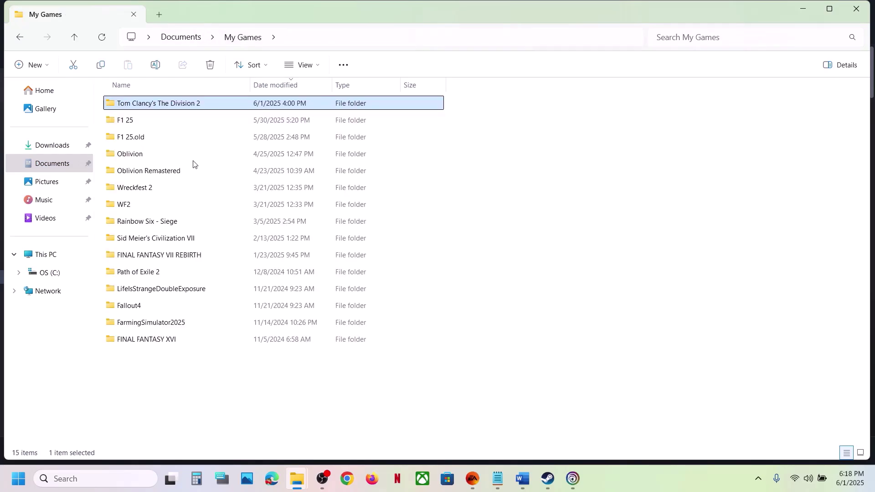
pyautogui.rightClick(166, 104)
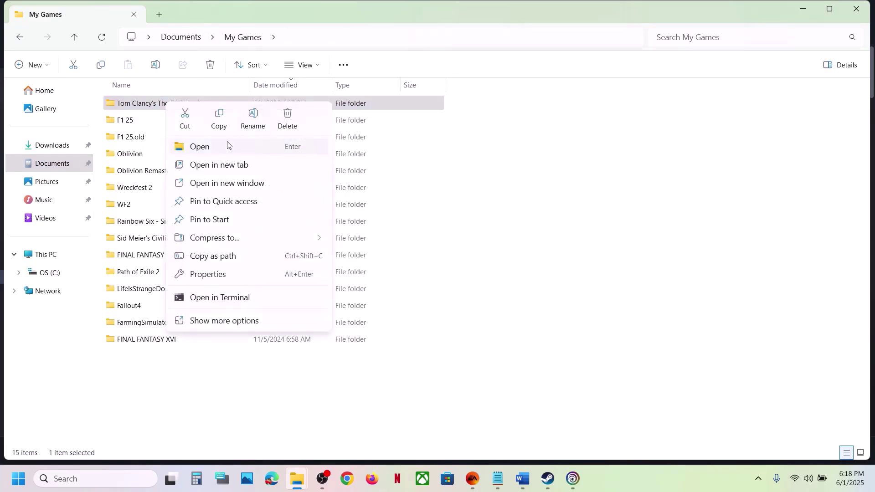
pyautogui.click(220, 119)
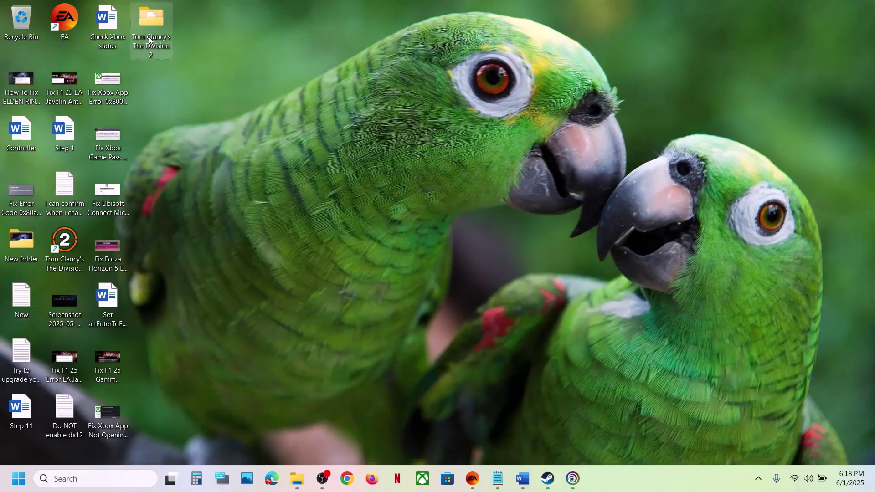
pyautogui.moveTo(149, 37); pyautogui.dragTo(421, 195)
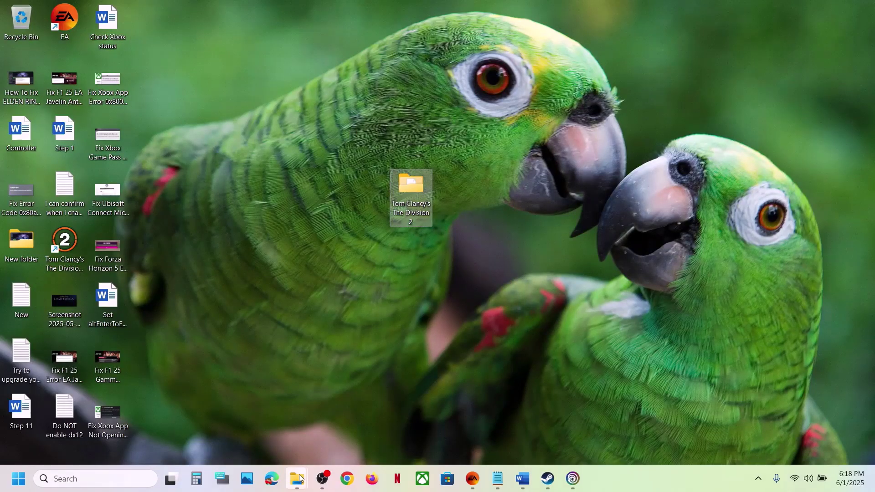
# Return to My Games in File Explorer and rename the game's folder to Tom Clancy's The Division 2.old.
pyautogui.moveTo(297, 479)
pyautogui.click(417, 410)
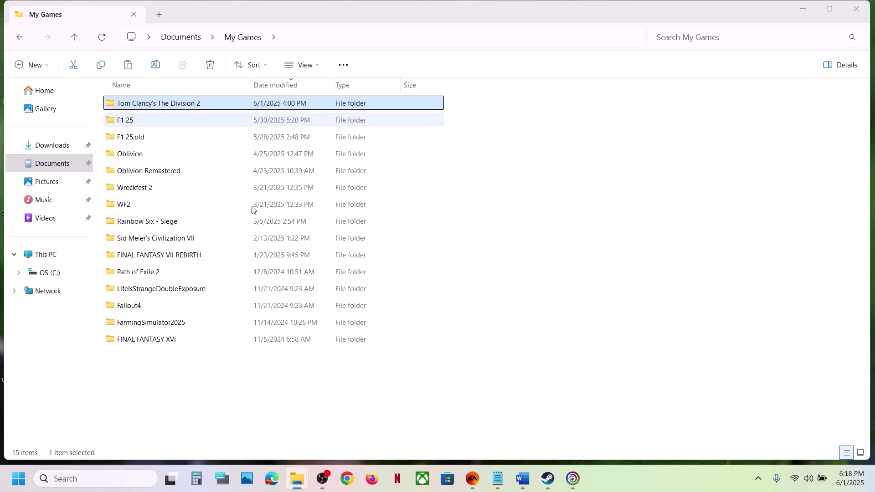
pyautogui.rightClick(188, 105)
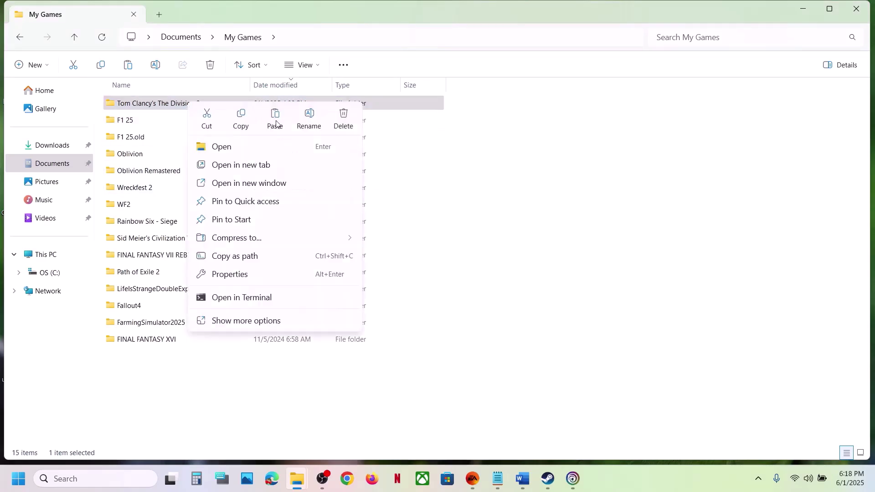
pyautogui.click(308, 114)
pyautogui.click(210, 102)
pyautogui.write('.')
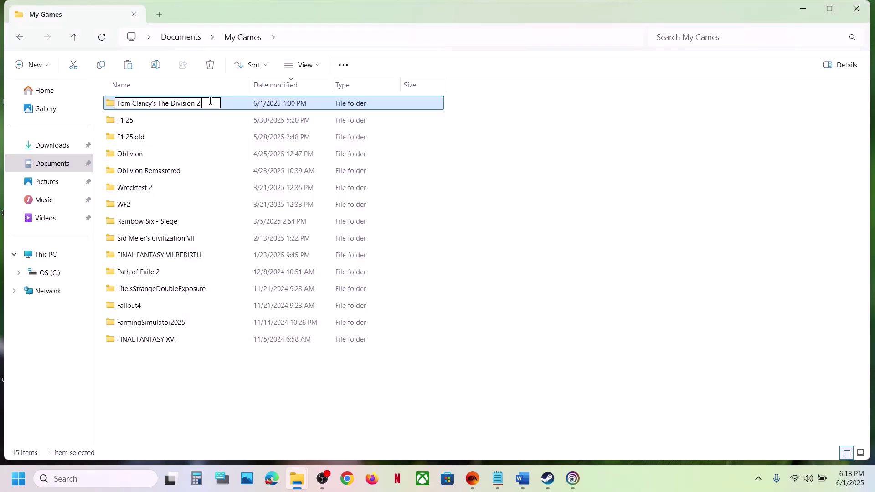
pyautogui.write('old')
pyautogui.press('Return')
pyautogui.click(387, 384)
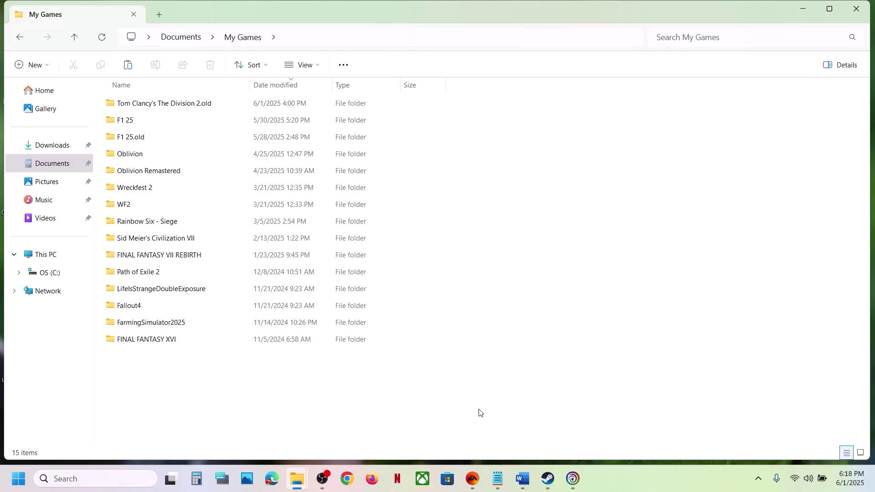
# Switch to the Word troubleshooting document and highlight the Step 10 instruction "Verify the game files.".
pyautogui.click(545, 482)
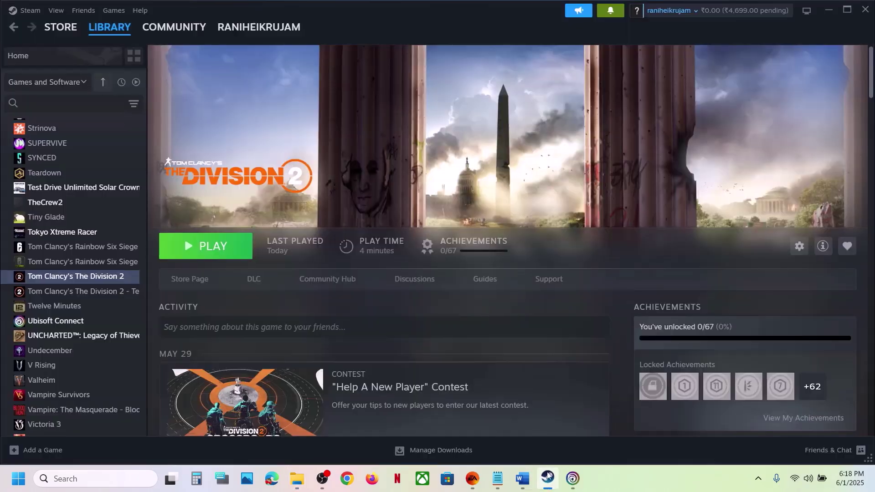
pyautogui.click(522, 480)
pyautogui.scroll(-4, 365, 270)
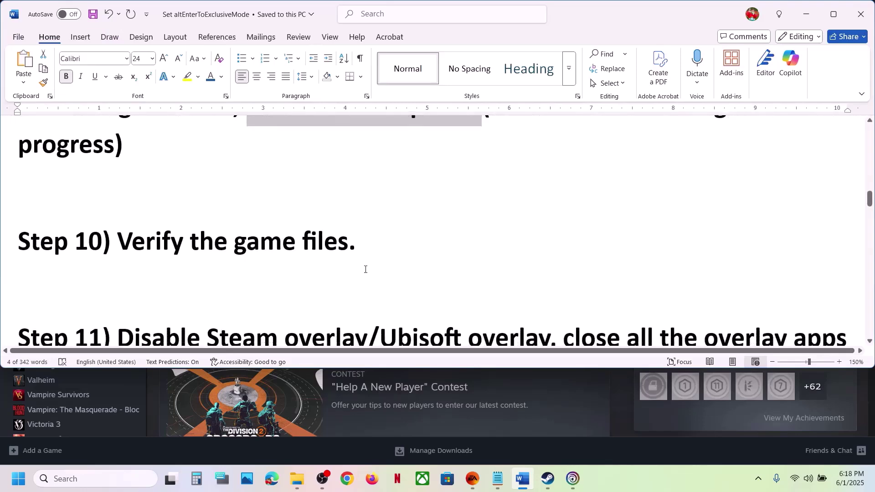
pyautogui.scroll(2, 365, 270)
pyautogui.moveTo(157, 271); pyautogui.dragTo(379, 279)
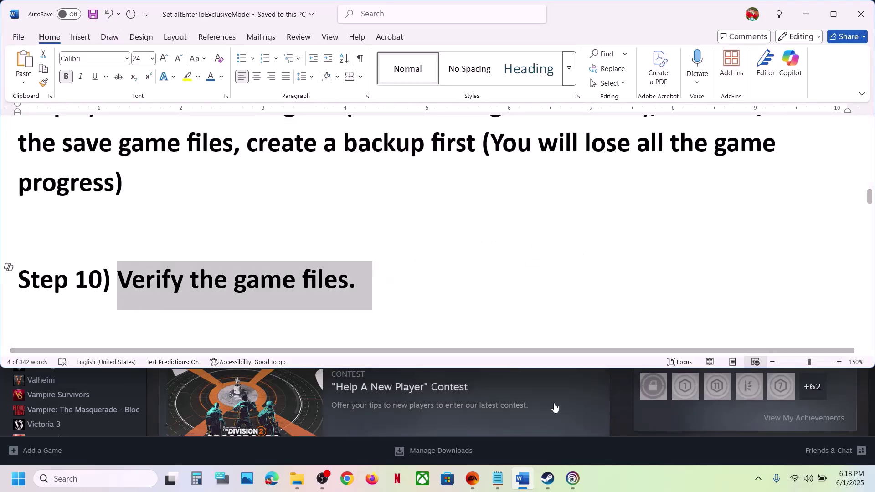
# In Steam, view the file integrity verification option in the installed files properties of Tom Clancy's The Division 2, then close the properties.
pyautogui.click(614, 403)
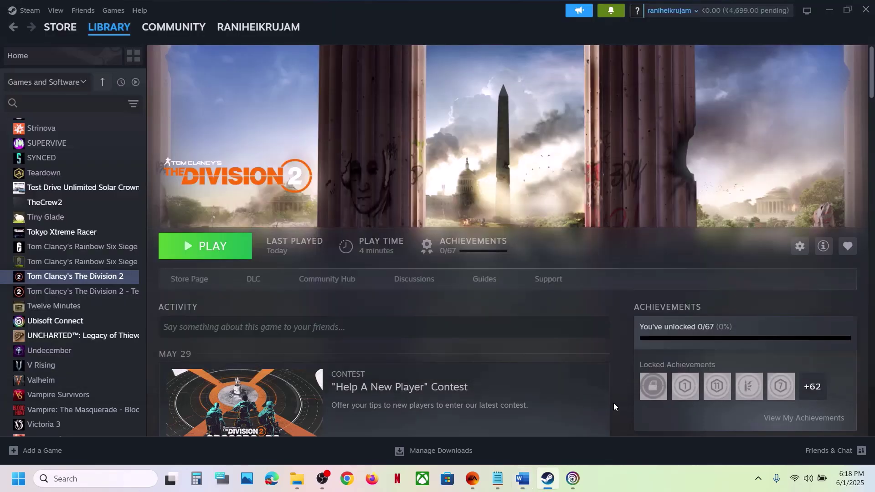
pyautogui.rightClick(86, 276)
pyautogui.click(133, 374)
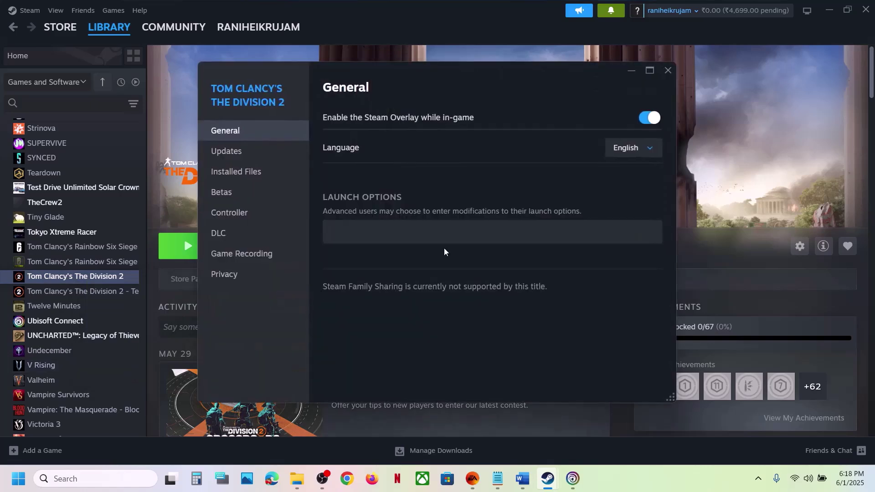
pyautogui.click(255, 178)
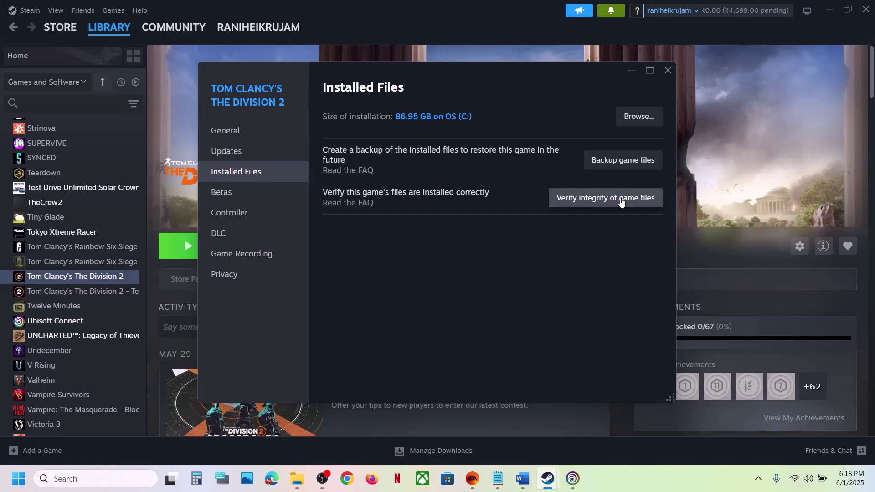
pyautogui.click(669, 70)
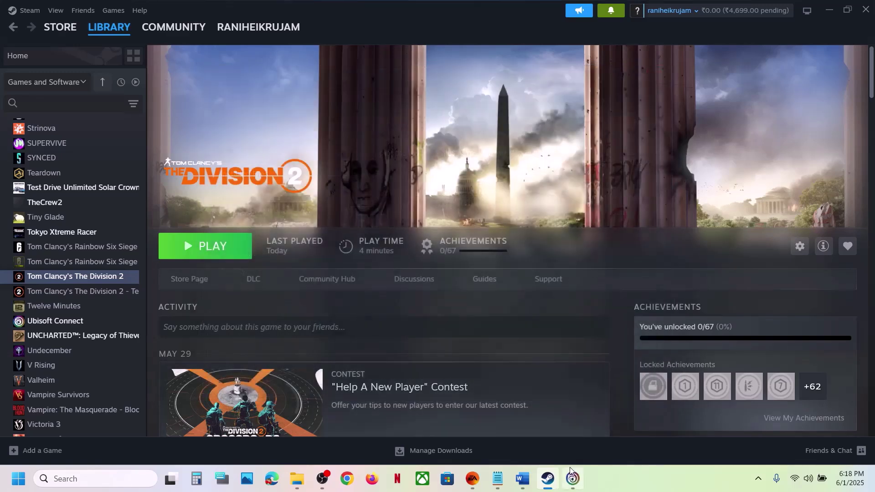
# In Ubisoft Connect, view the Verify files option for the non-Steam copy of Tom Clancy's The Division 2, then dismiss it.
pyautogui.click(573, 479)
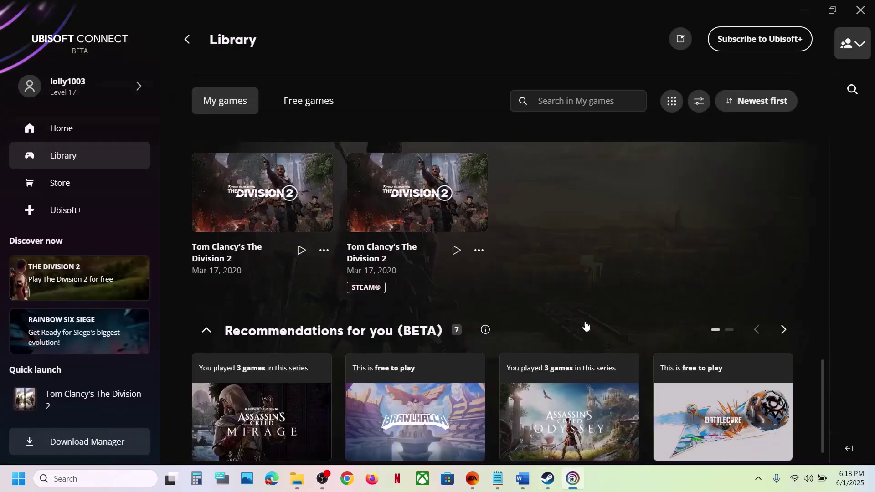
pyautogui.click(324, 250)
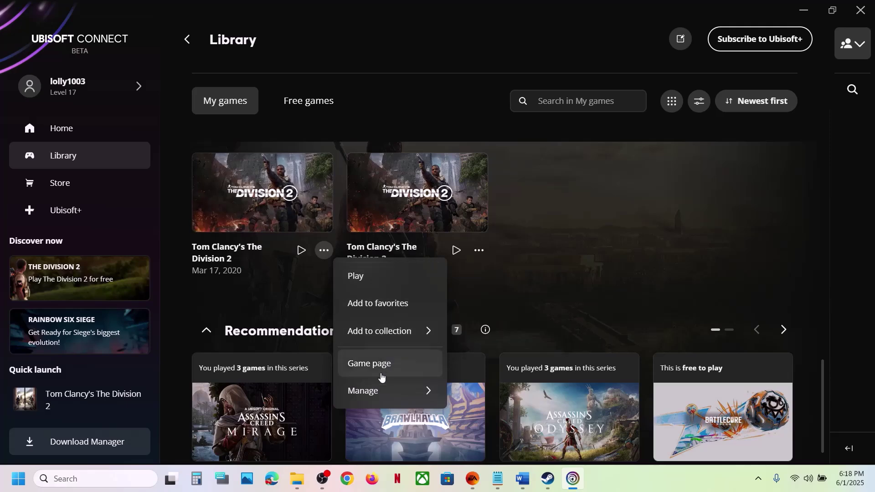
pyautogui.click(378, 391)
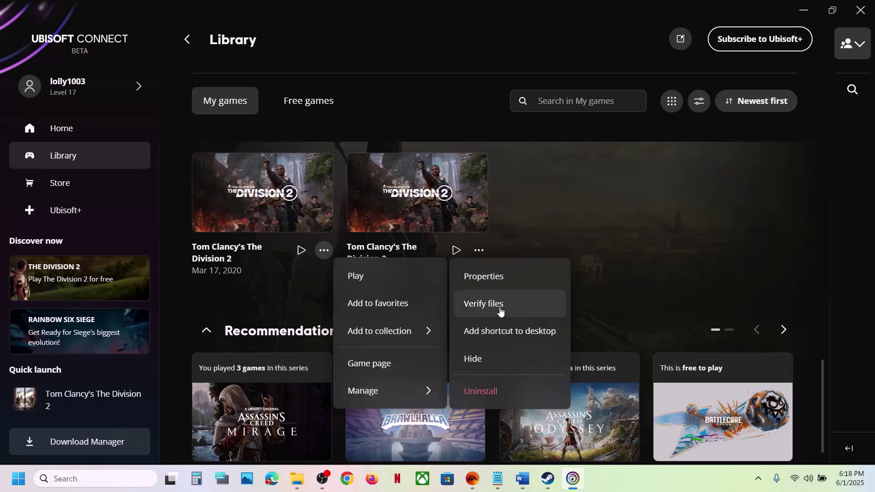
pyautogui.click(644, 293)
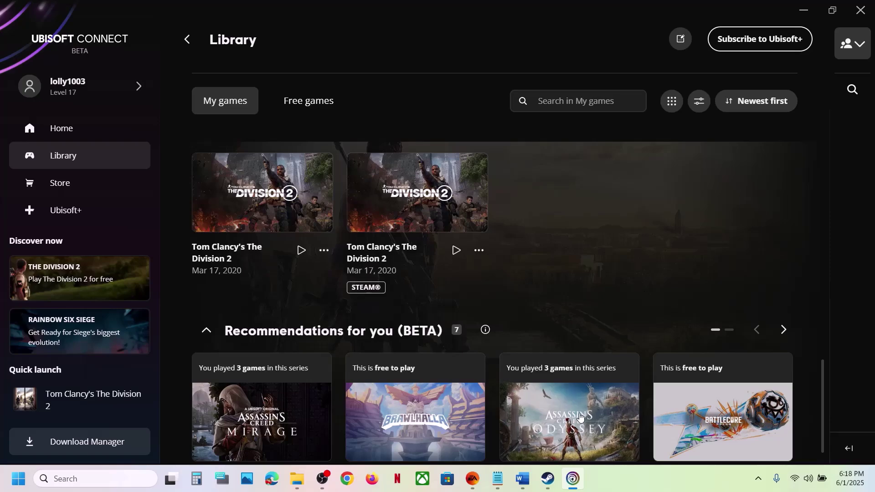
# Return to the Word document and highlight "Disable Steam overlay/Ubisoft overlay" in Step 11.
pyautogui.click(547, 479)
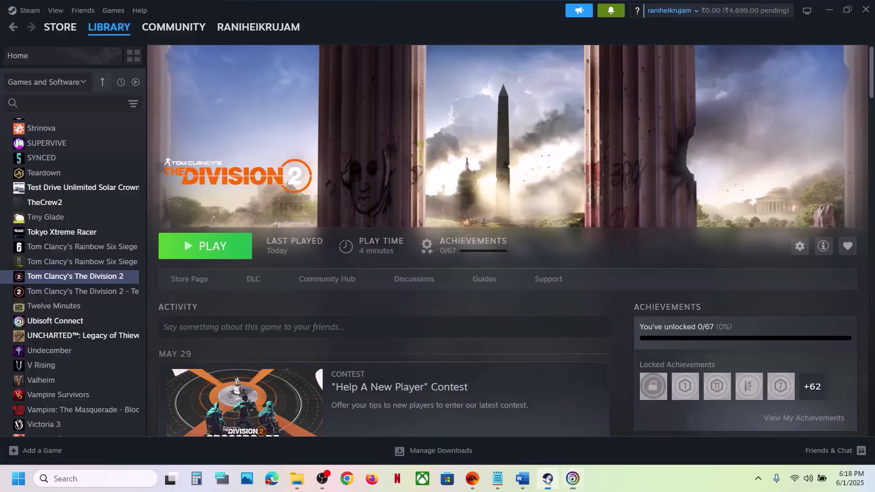
pyautogui.click(523, 479)
pyautogui.scroll(-3, 359, 282)
pyautogui.scroll(-2, 360, 282)
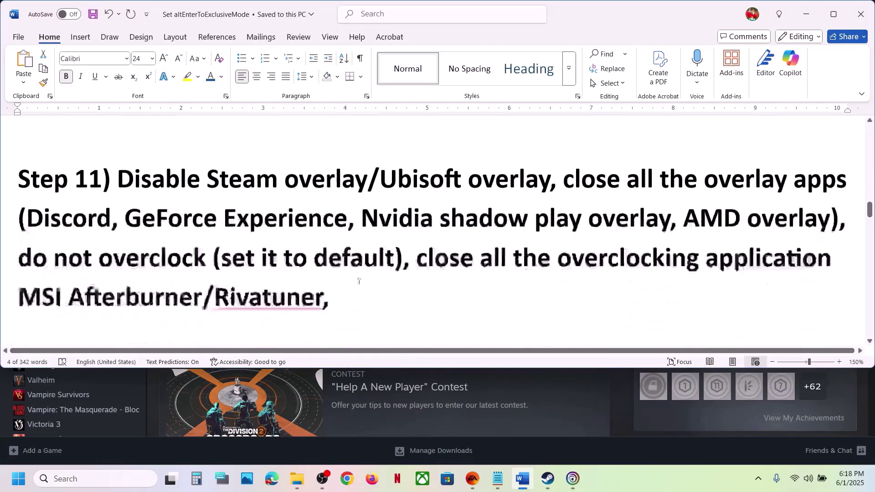
pyautogui.moveTo(136, 183); pyautogui.dragTo(550, 183)
# In Steam, disable the in-game Steam Overlay for Tom Clancy's The Division 2 and close its properties.
pyautogui.click(806, 14)
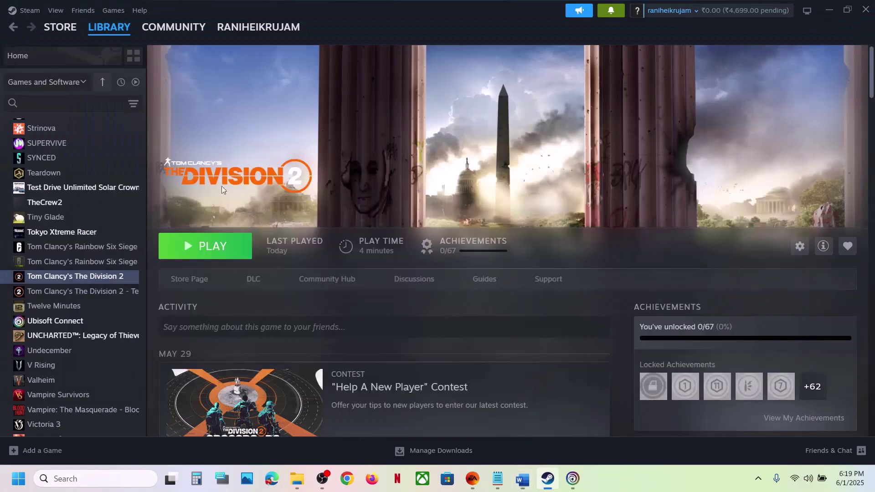
pyautogui.rightClick(101, 279)
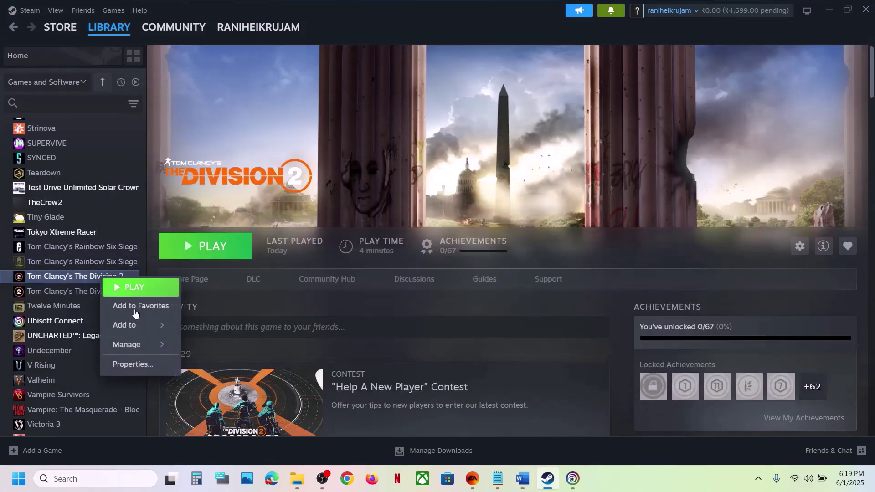
pyautogui.click(134, 363)
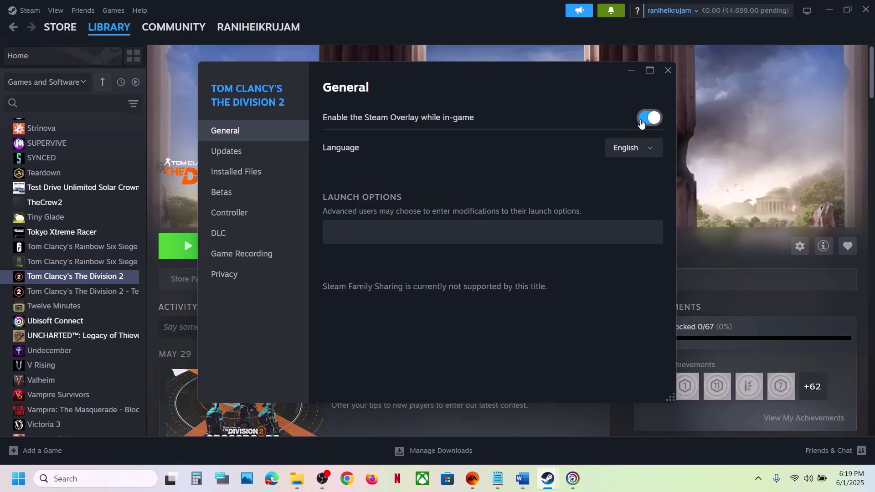
pyautogui.click(642, 119)
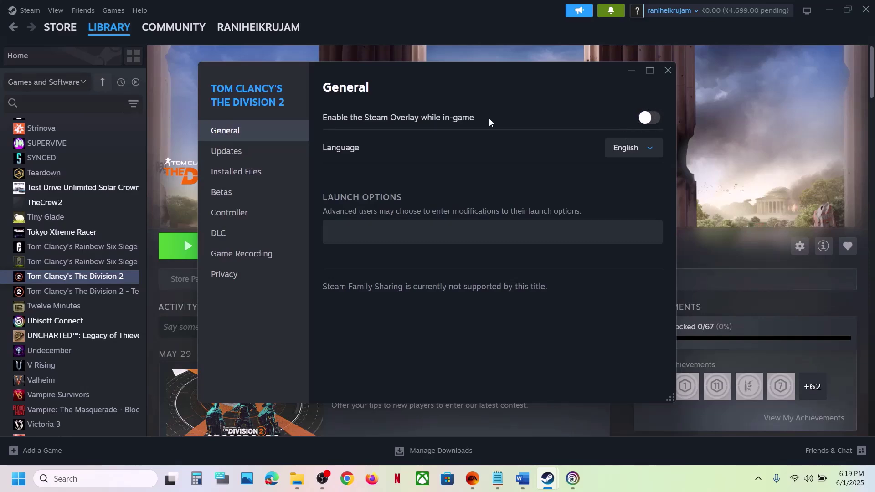
pyautogui.click(668, 71)
# In Ubisoft Connect, disable the in-game overlay for supported games in the interface settings and close the settings.
pyautogui.click(573, 479)
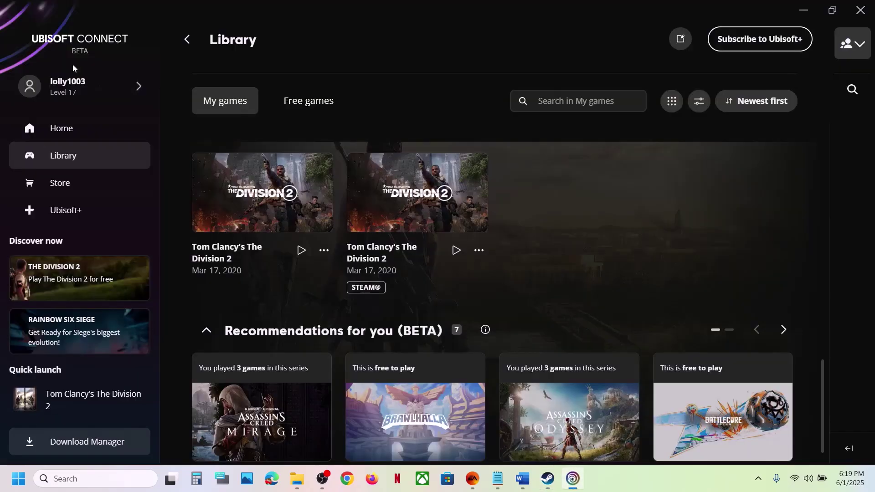
pyautogui.click(78, 95)
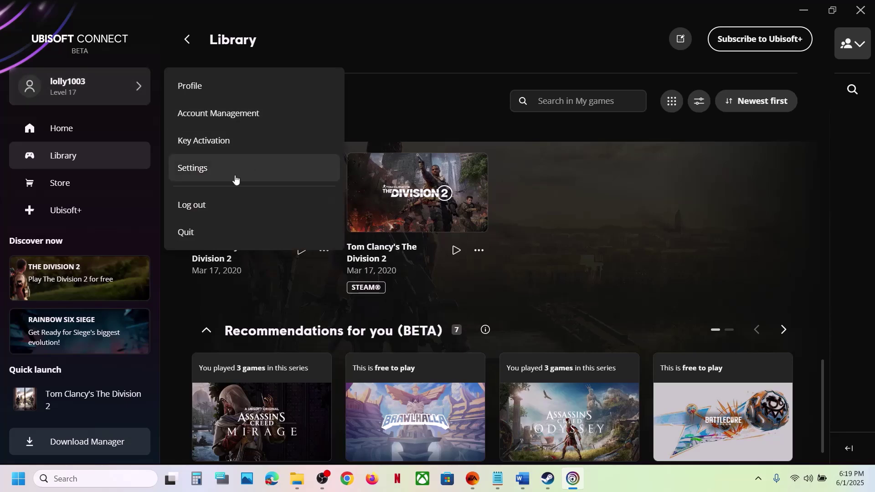
pyautogui.click(228, 170)
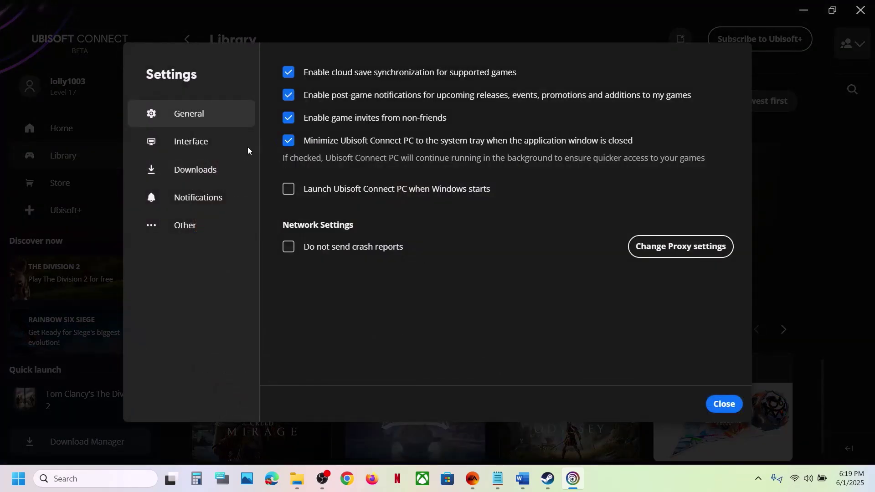
pyautogui.click(203, 149)
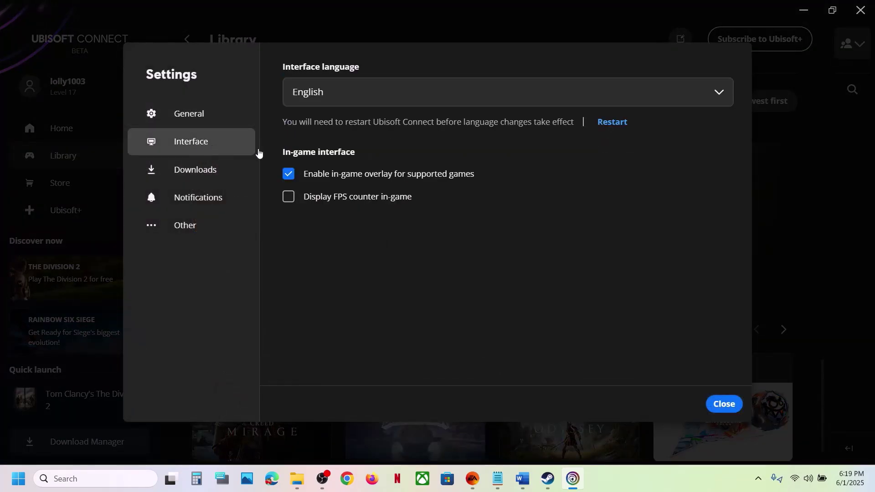
pyautogui.click(287, 175)
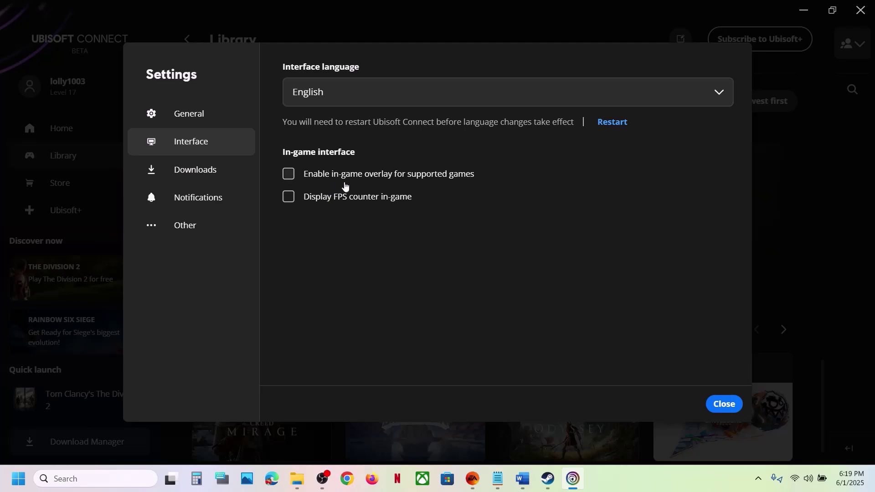
pyautogui.click(722, 404)
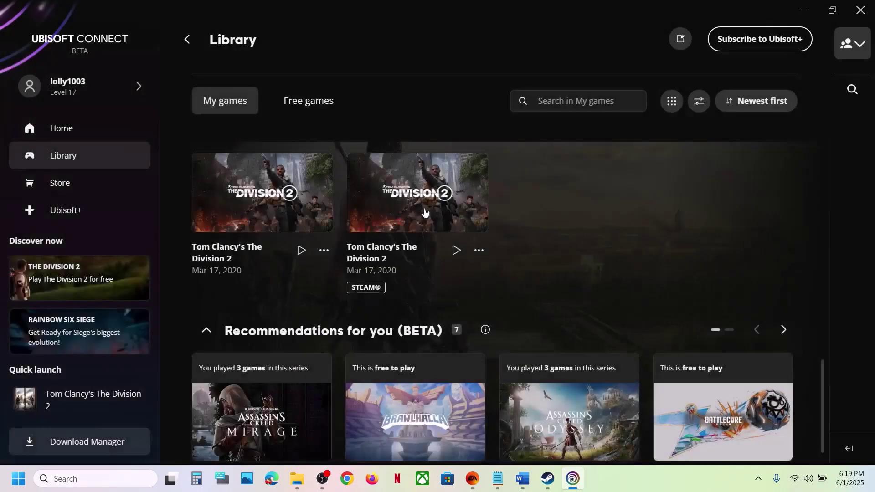
# Return to the Word document and highlight "close all the" and "Discord" in the Step 11 overlay apps instruction.
pyautogui.click(523, 479)
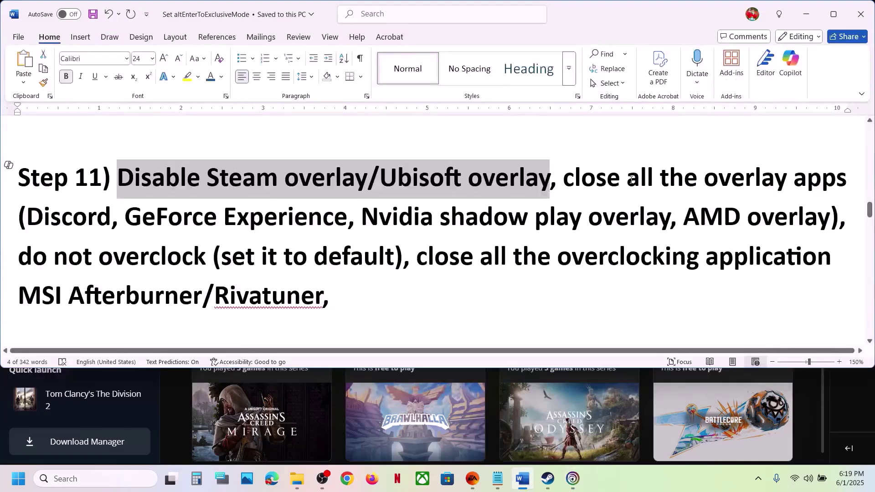
pyautogui.moveTo(578, 181); pyautogui.dragTo(668, 177)
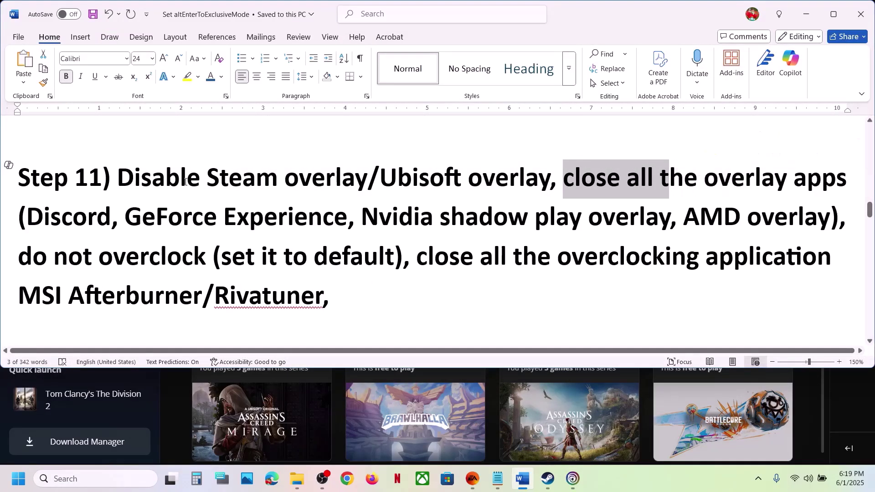
pyautogui.doubleClick(77, 212)
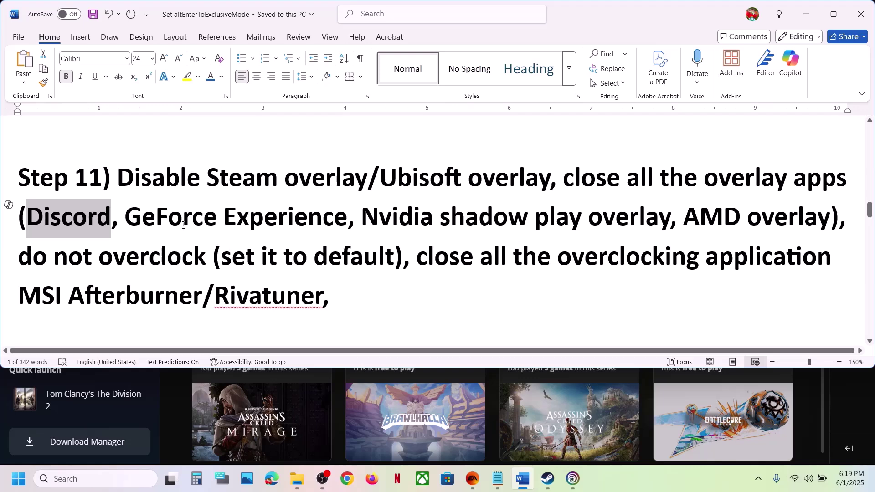
# Replace "GeForce Experience" with "Nvidia app" in the Step 11 list of overlay apps.
pyautogui.moveTo(130, 219); pyautogui.dragTo(342, 217)
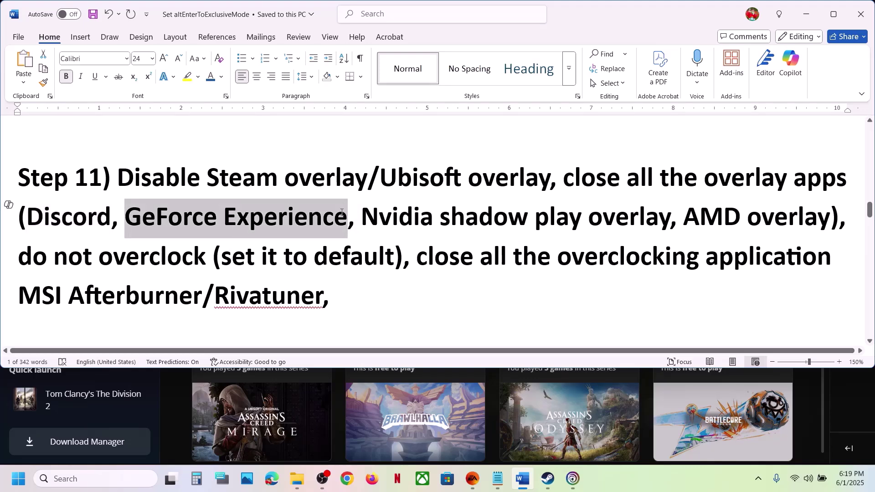
pyautogui.write('Nviad')
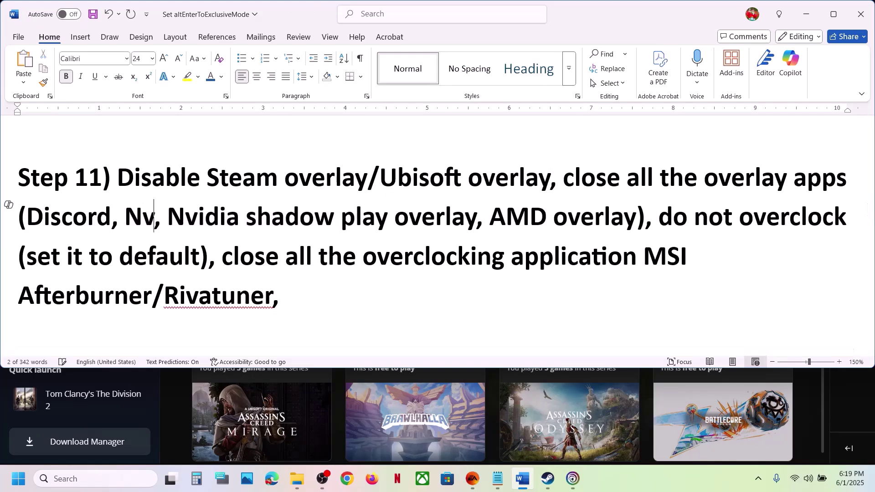
pyautogui.press('BackSpace')
pyautogui.press('BackSpace')
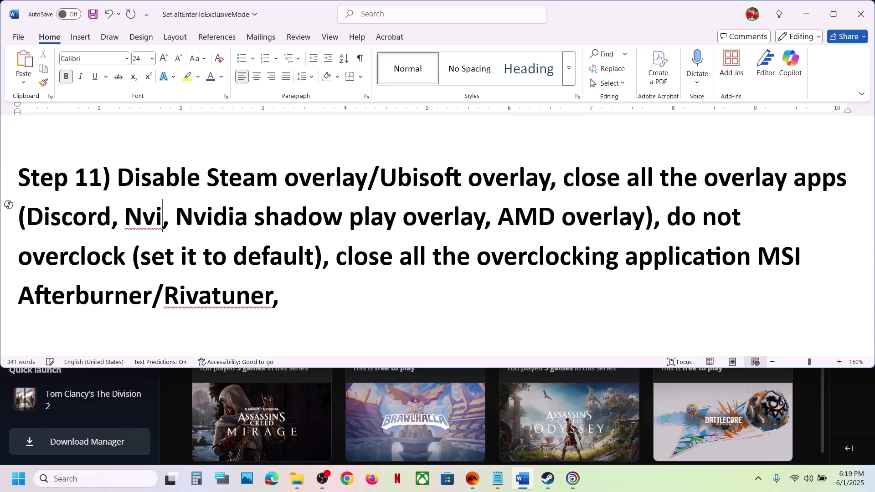
pyautogui.write('dia app')
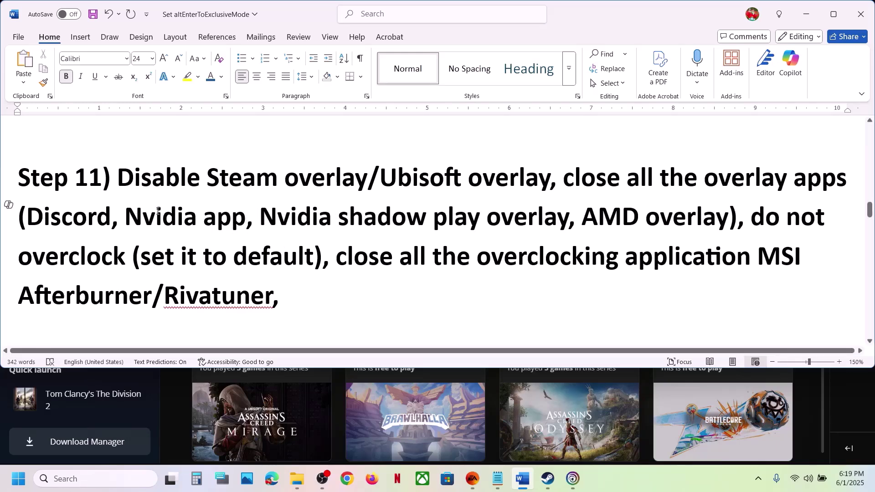
# Highlight "Nvidia app" and the Step 11 instructions on not overclocking, setting it to default and closing all overclocking applications.
pyautogui.moveTo(159, 211); pyautogui.dragTo(247, 218)
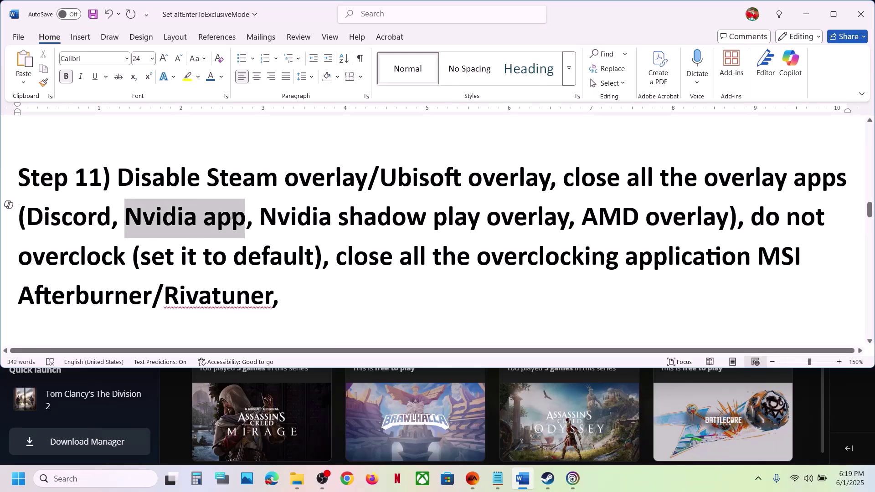
pyautogui.click(283, 223)
pyautogui.moveTo(566, 181); pyautogui.dragTo(135, 262)
pyautogui.click(152, 258)
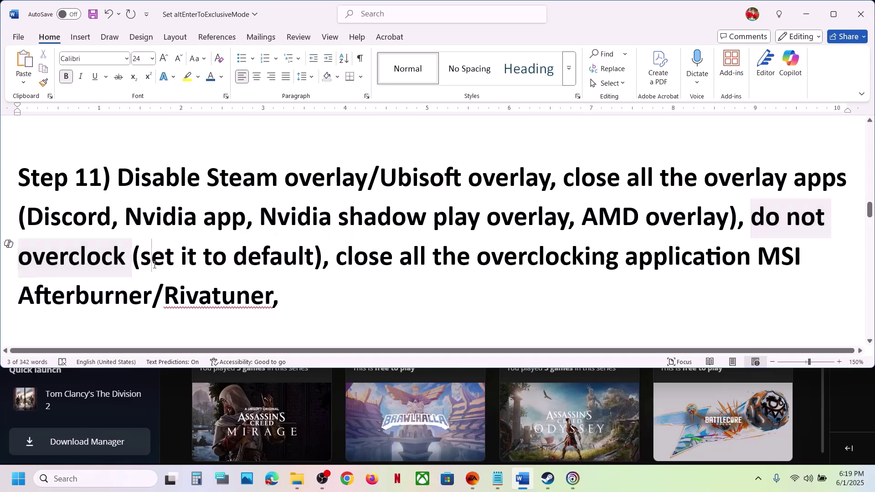
pyautogui.moveTo(201, 260); pyautogui.dragTo(286, 258)
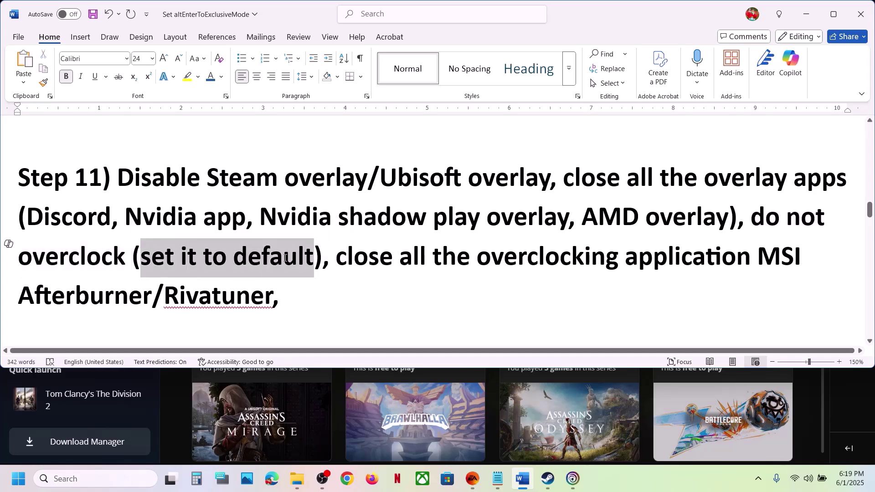
pyautogui.click(284, 258)
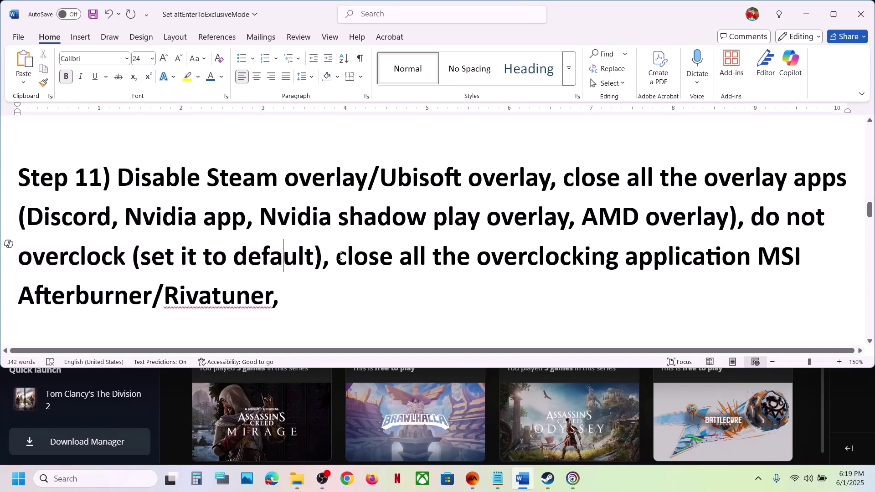
pyautogui.moveTo(341, 257); pyautogui.dragTo(711, 244)
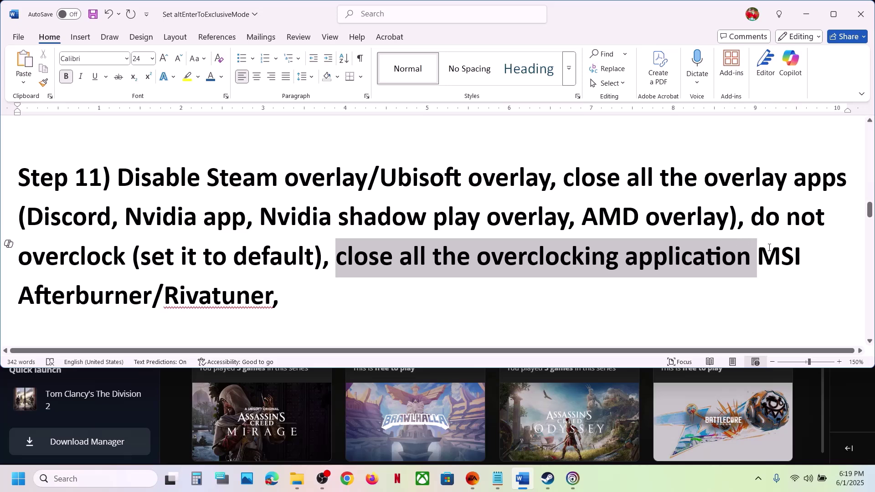
# Highlight "MSI Afterburner/Rivatuner" and the words "overclocking application" in the Step 11 instructions.
pyautogui.moveTo(769, 248); pyautogui.dragTo(238, 291)
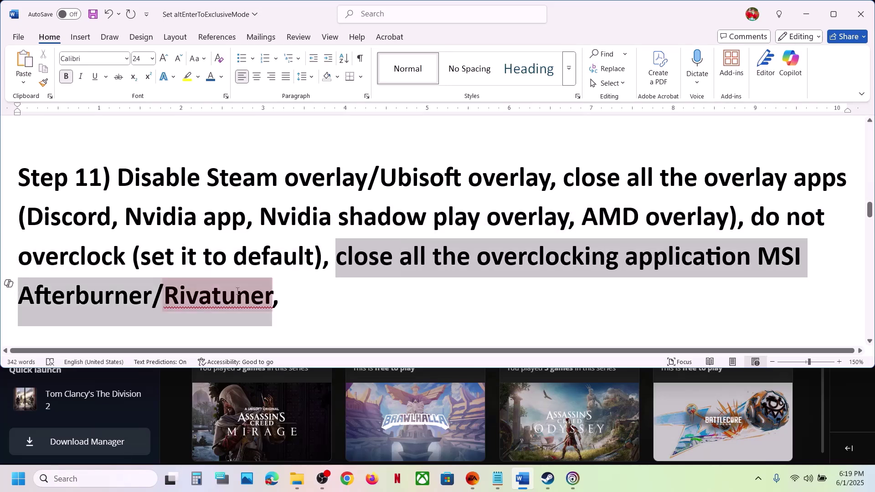
pyautogui.click(270, 289)
pyautogui.moveTo(480, 258); pyautogui.dragTo(690, 275)
# Highlight the Step 12 clean graphics driver installation instruction and the NVIDIA and AMD driver links below it.
pyautogui.scroll(-2, 288, 272)
pyautogui.scroll(-3, 288, 272)
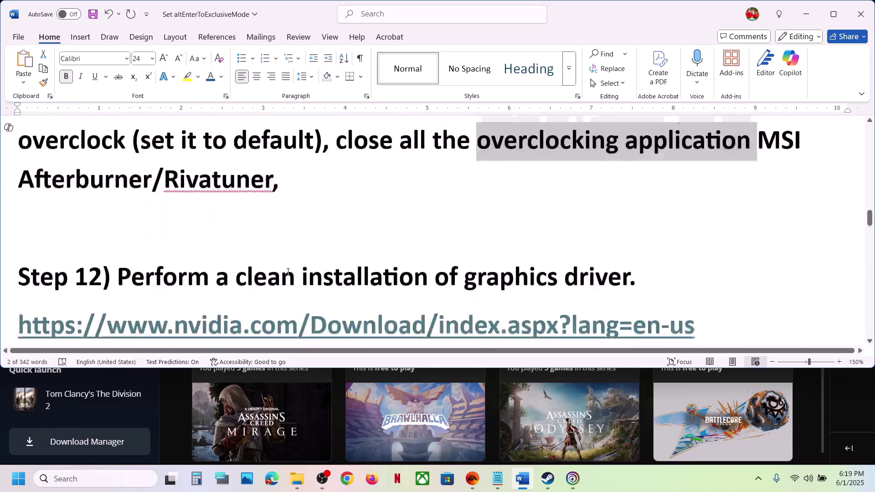
pyautogui.moveTo(201, 184); pyautogui.dragTo(638, 185)
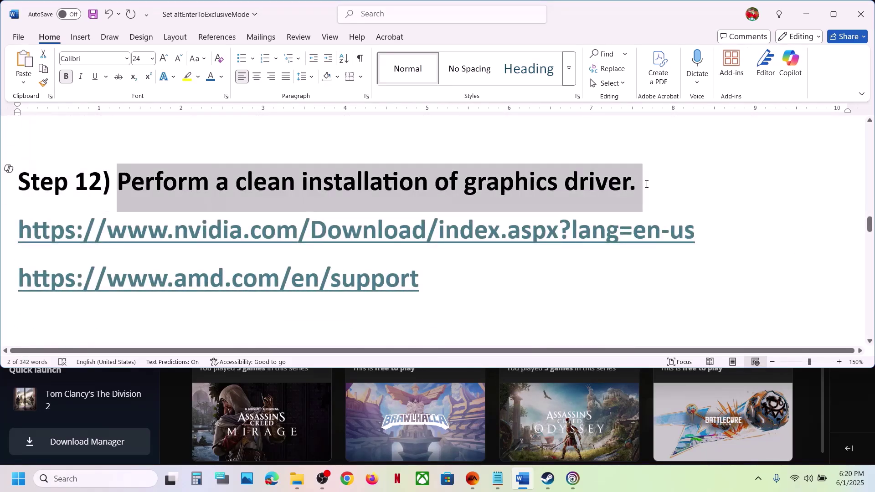
pyautogui.moveTo(166, 230); pyautogui.dragTo(583, 224)
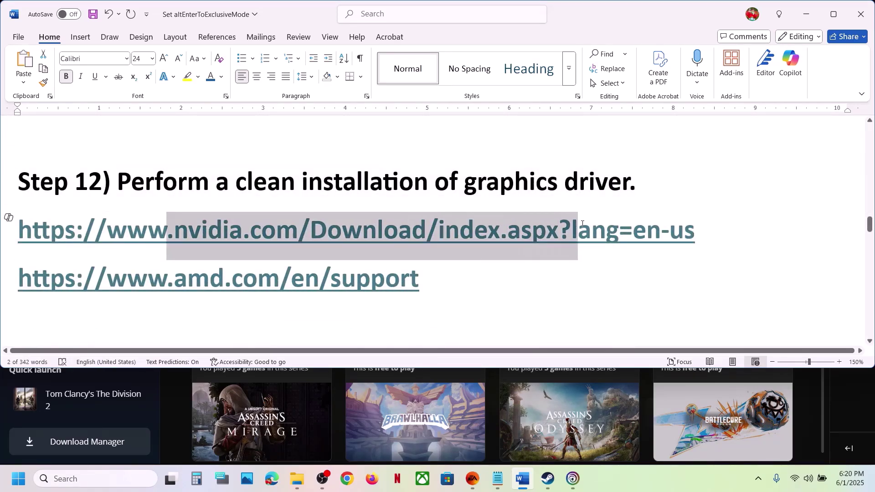
pyautogui.moveTo(138, 287); pyautogui.dragTo(429, 284)
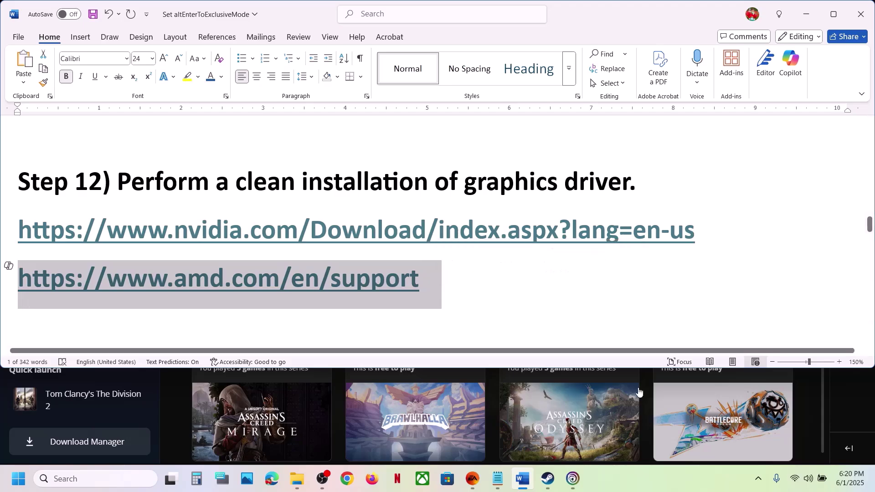
# On the NVIDIA drivers page in Chrome, choose Windows 11 as the operating system in the manual driver search and find matching drivers.
pyautogui.click(655, 482)
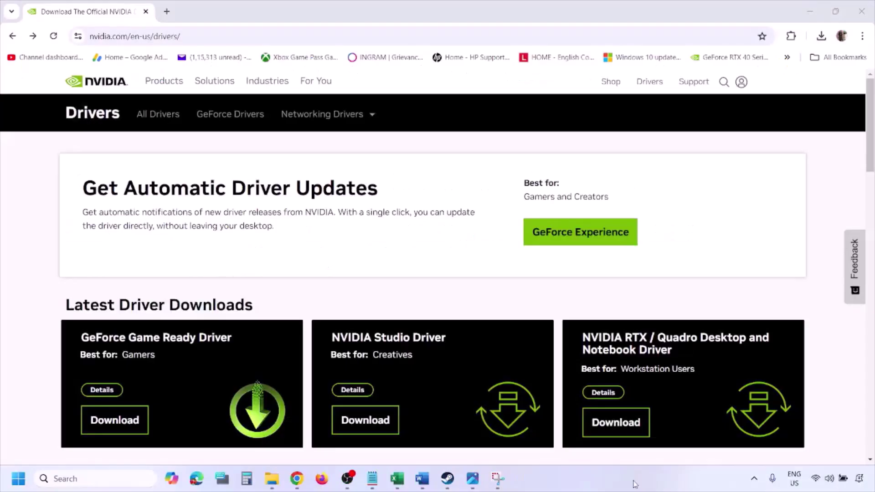
pyautogui.scroll(-8, 205, 279)
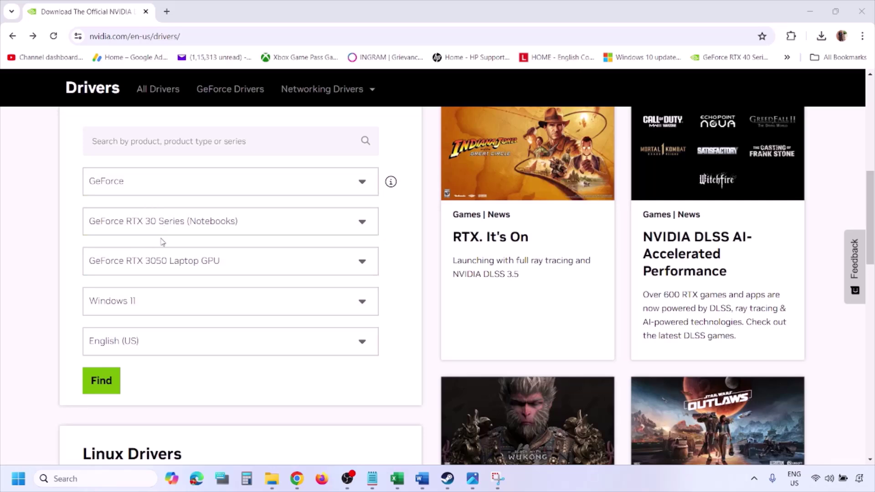
pyautogui.click(145, 304)
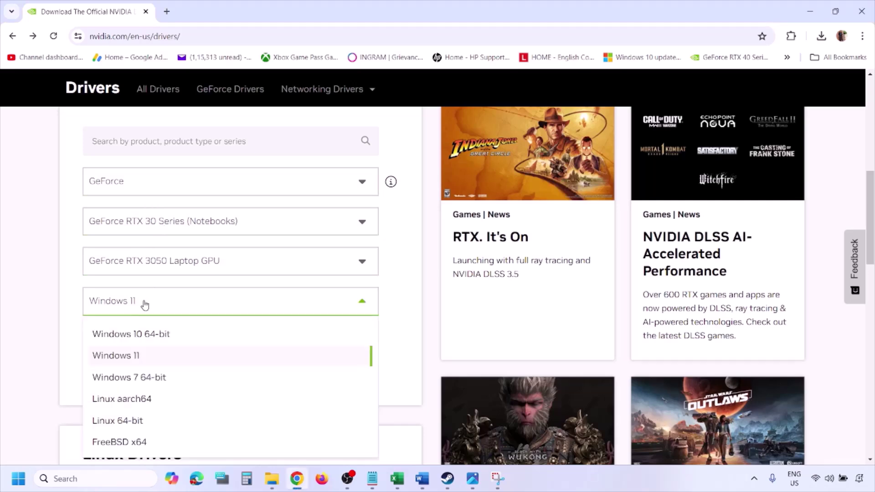
pyautogui.click(130, 360)
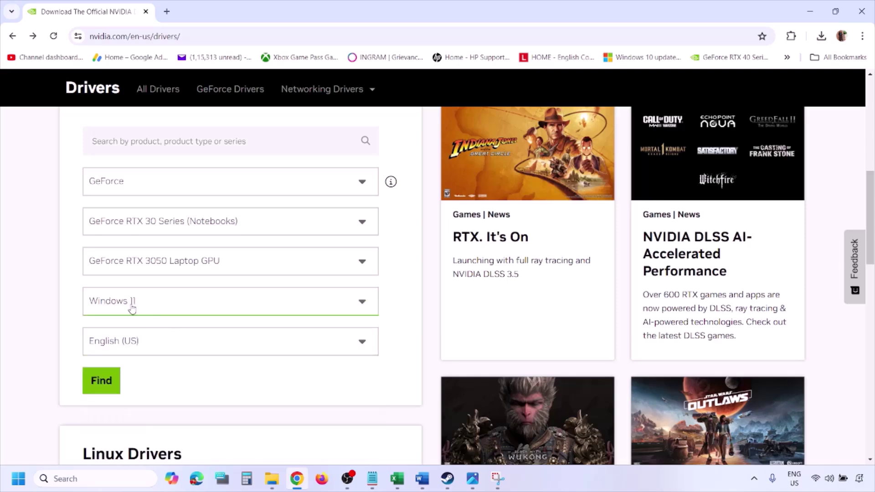
pyautogui.click(100, 381)
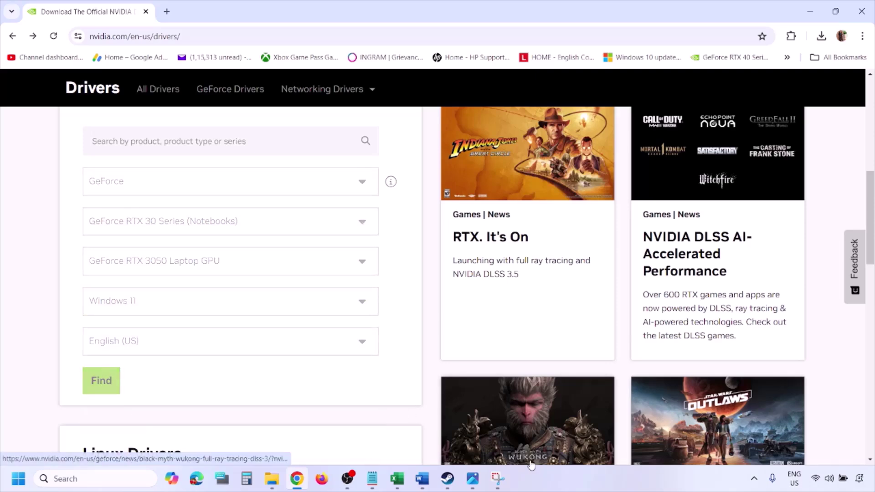
# In Photos, view screenshots 1.png to 5.png covering the Game Ready Driver download and the custom clean installation options in the NVIDIA installer.
pyautogui.click(472, 414)
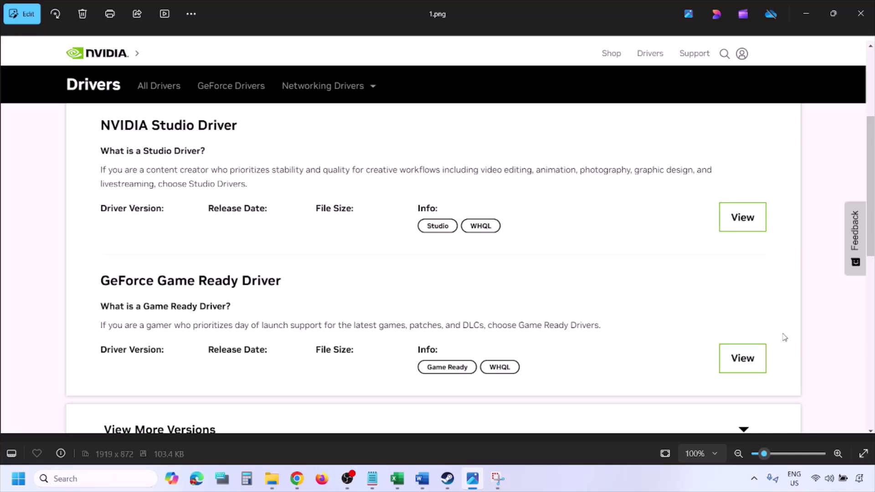
pyautogui.press('Right')
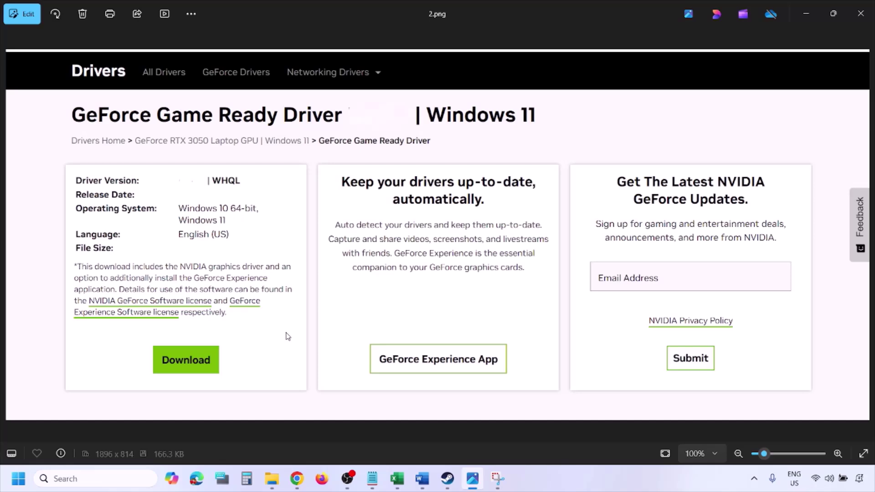
pyautogui.press('Right')
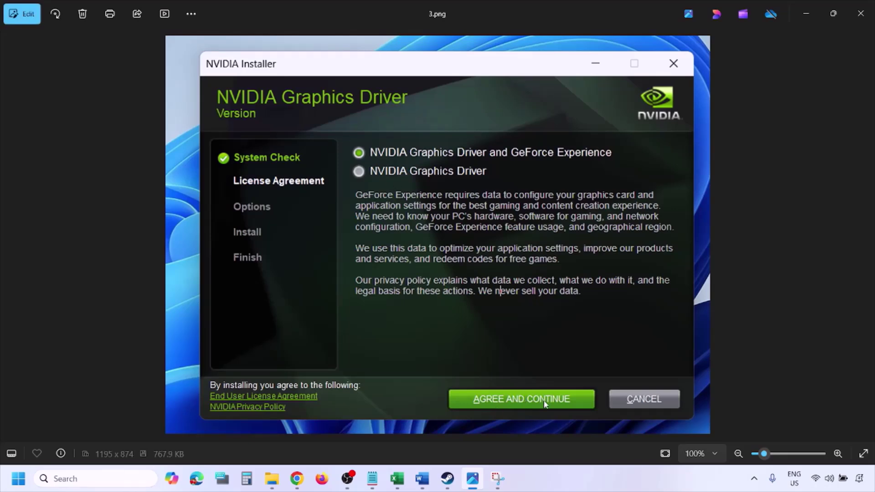
pyautogui.press('Right')
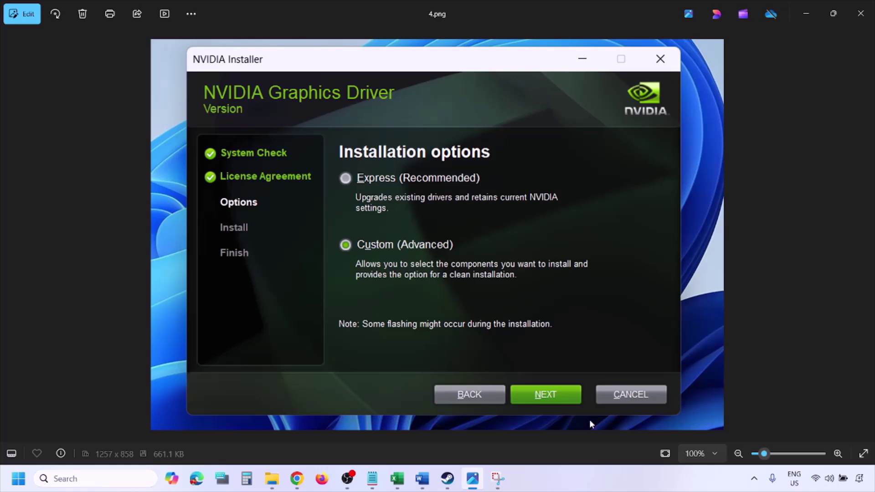
pyautogui.press('Right')
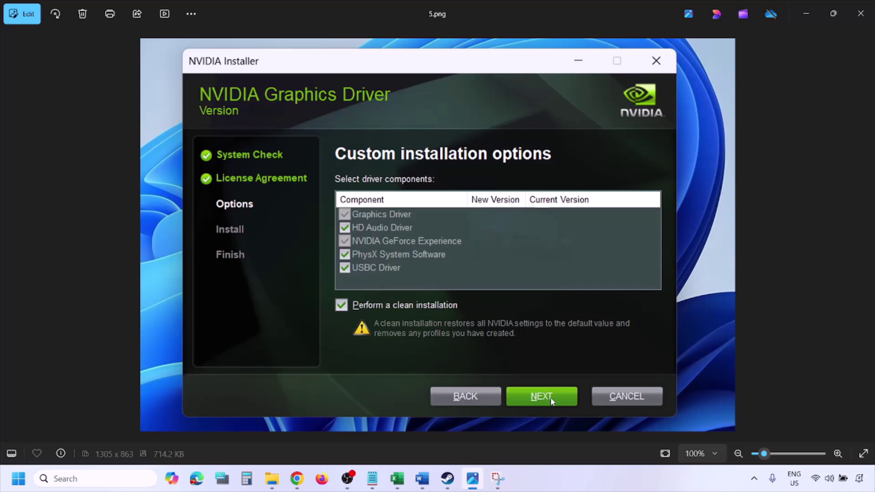
# Show the Restart choice in the Windows power options and dismiss them without restarting.
pyautogui.click(18, 479)
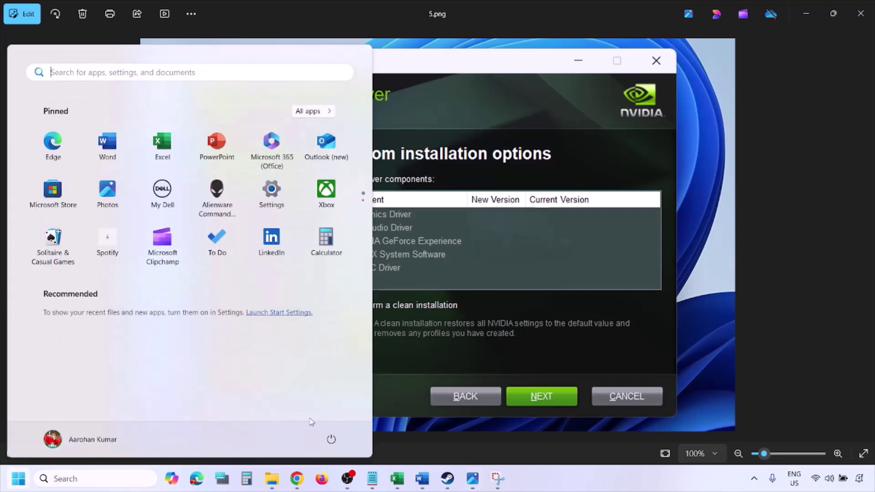
pyautogui.click(332, 439)
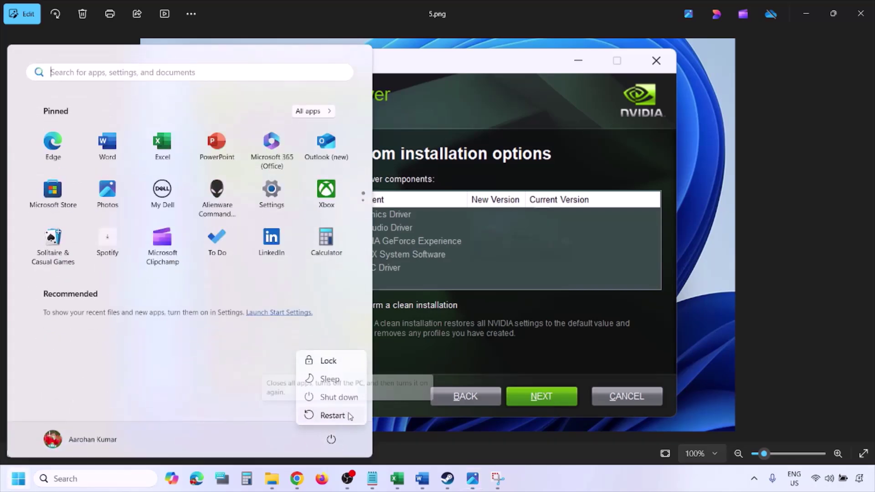
pyautogui.press('Escape')
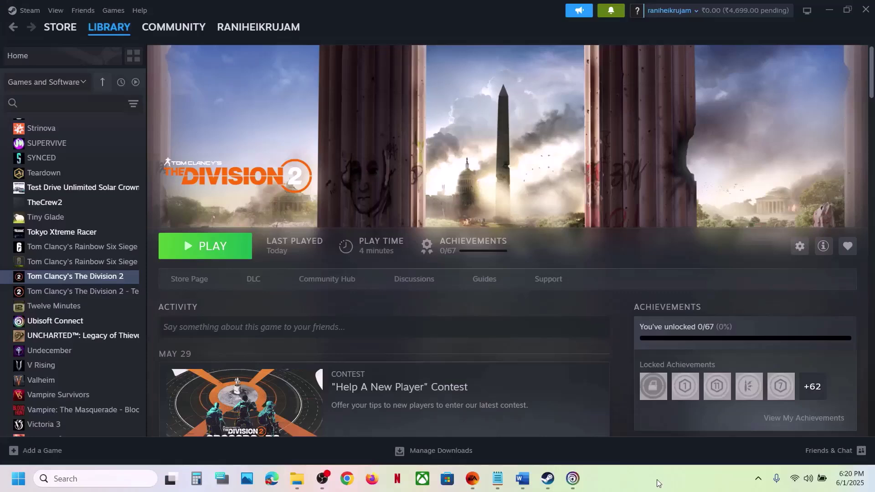
# Return to the Word document and highlight "Display Driver Uninstaller" in the Step 13 instruction.
pyautogui.click(523, 479)
pyautogui.scroll(-3, 324, 253)
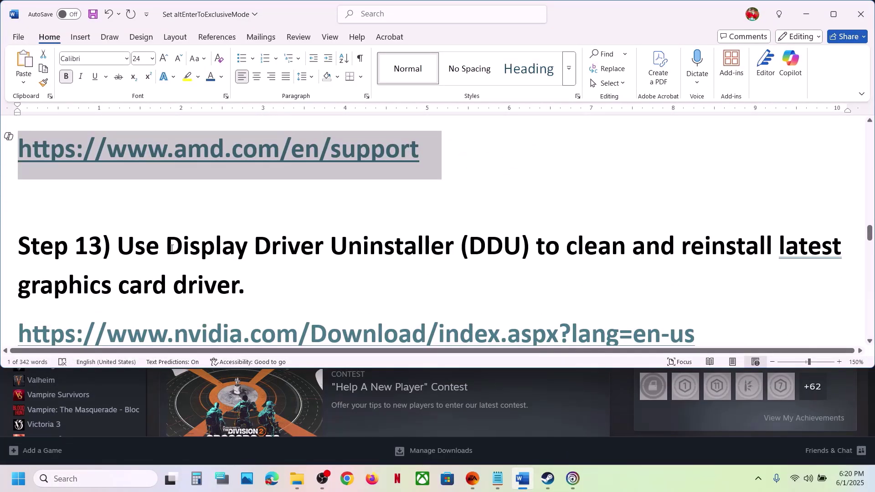
pyautogui.moveTo(171, 248); pyautogui.dragTo(376, 246)
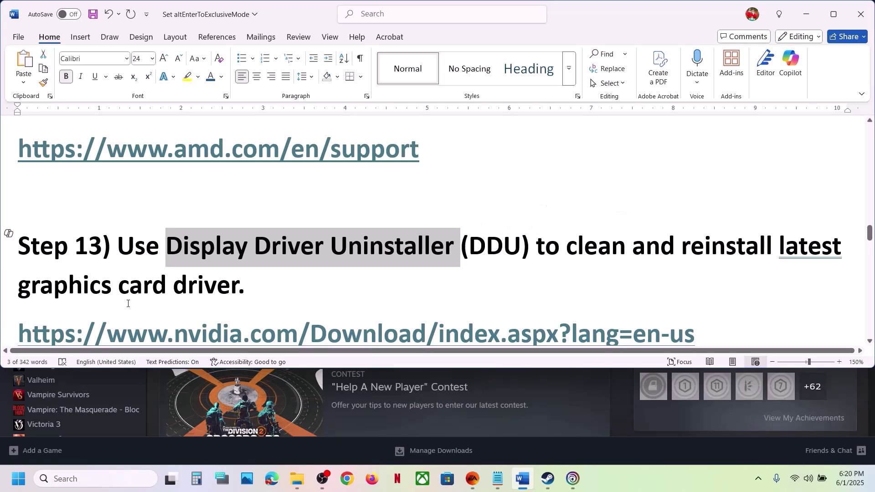
# Copy "Display Driver Uninstaller" from Step 13, search Windows for it, and launch the app, allowing it to make changes to the device.
pyautogui.click(96, 479)
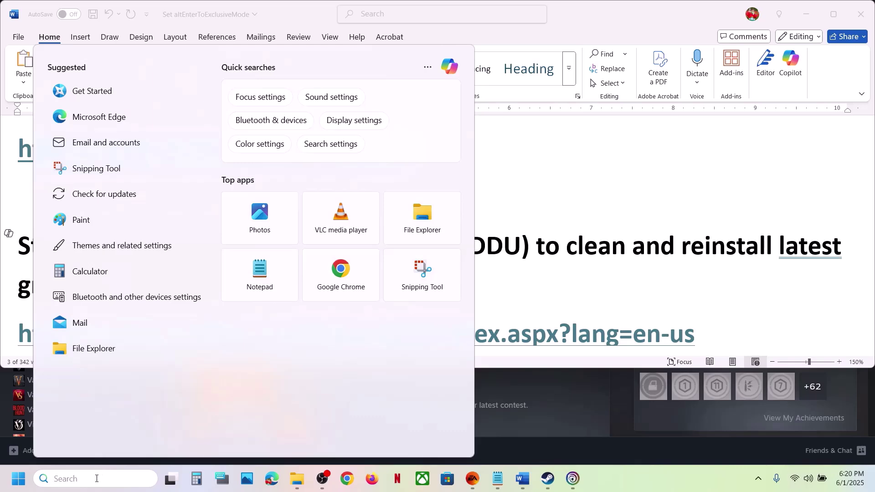
pyautogui.click(536, 269)
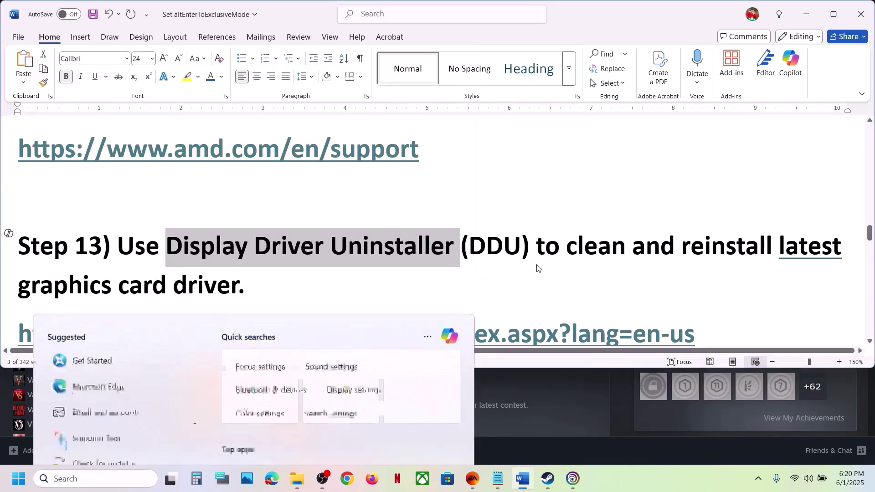
pyautogui.rightClick(406, 253)
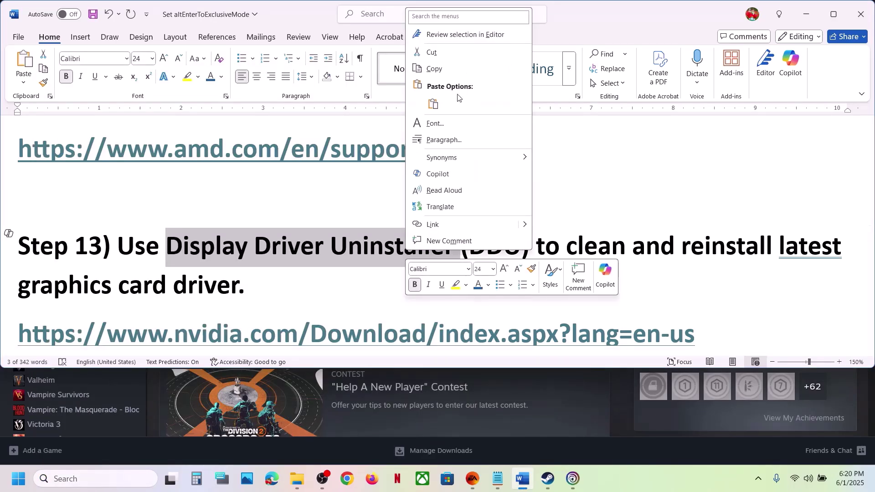
pyautogui.click(437, 69)
pyautogui.click(104, 481)
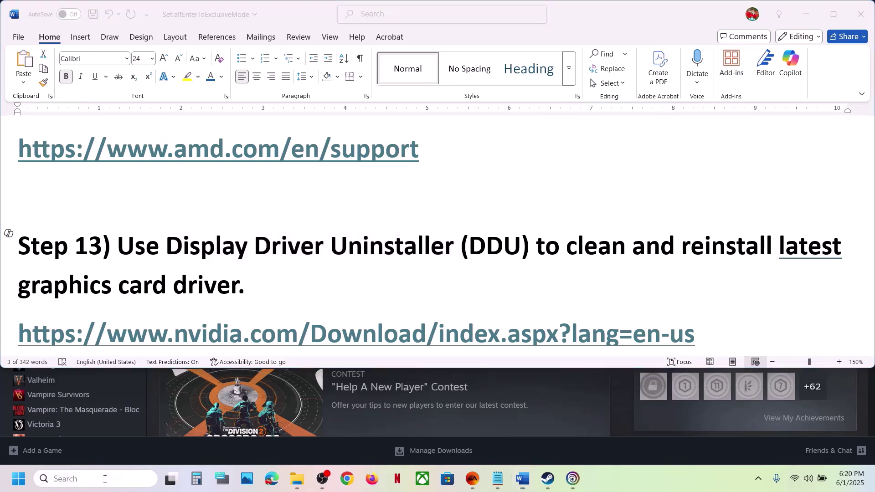
pyautogui.hotkey('ctrl', 'v')
pyautogui.click(161, 140)
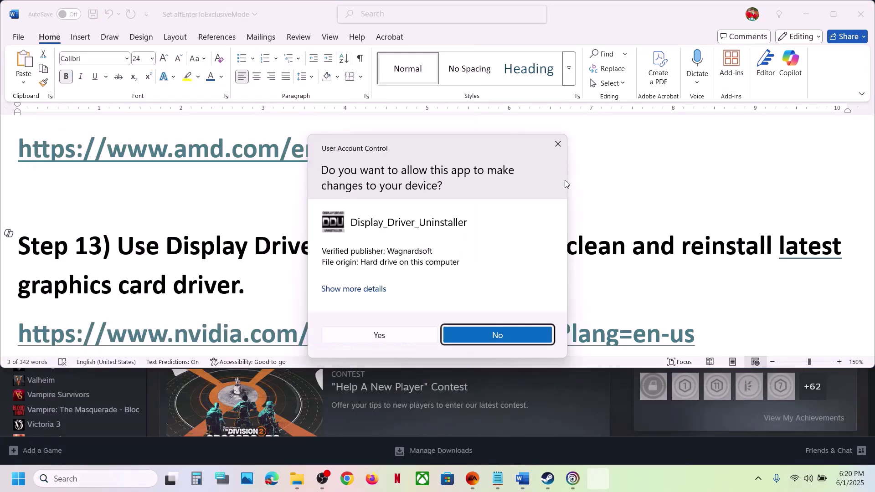
pyautogui.click(379, 335)
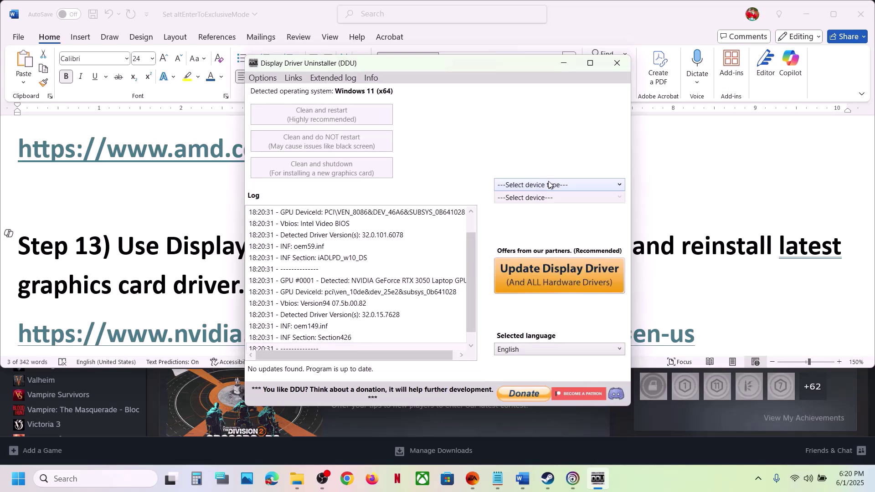
# In Display Driver Uninstaller, set the device type to GPU, review the device vendors and the Clean and restart option, and close the tool.
pyautogui.click(525, 283)
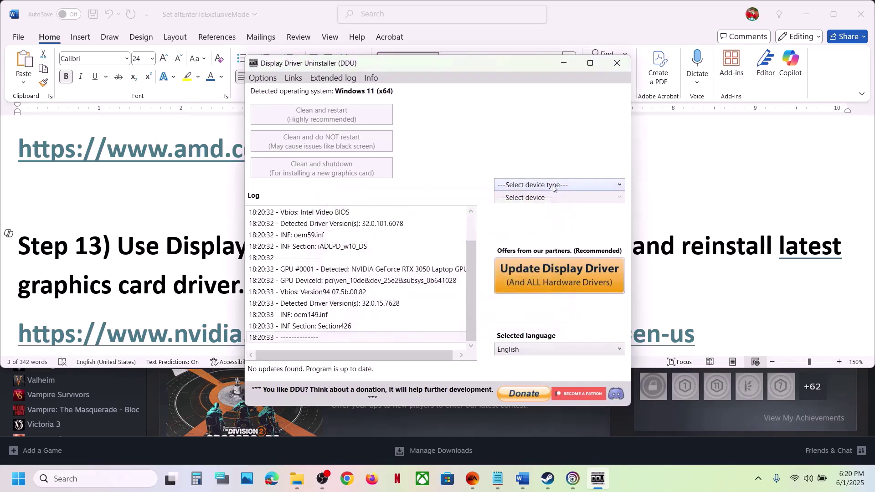
pyautogui.click(550, 185)
pyautogui.click(519, 222)
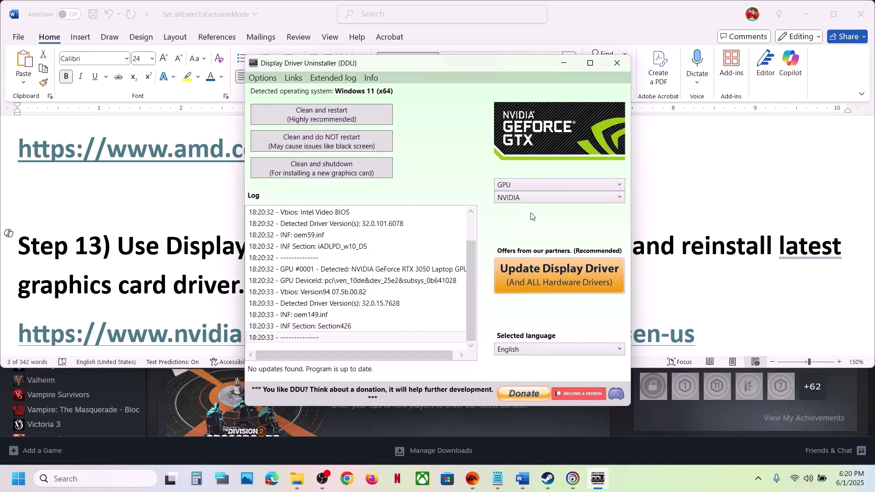
pyautogui.click(528, 199)
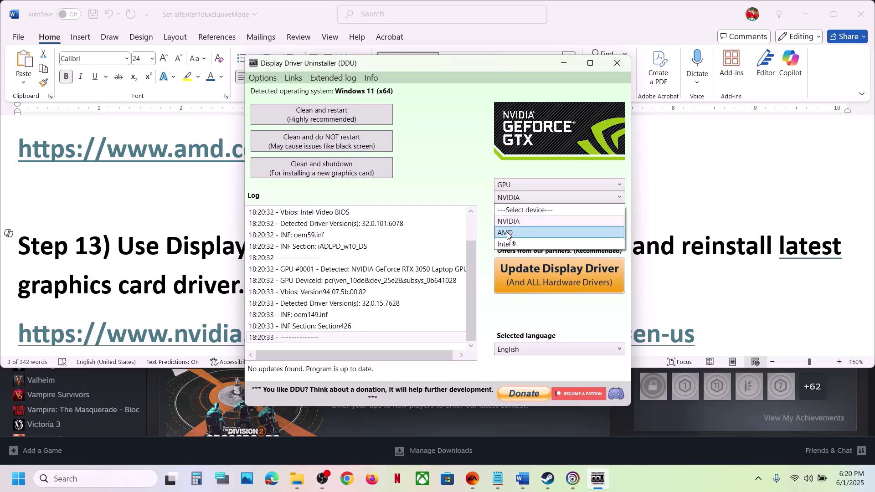
pyautogui.click(433, 167)
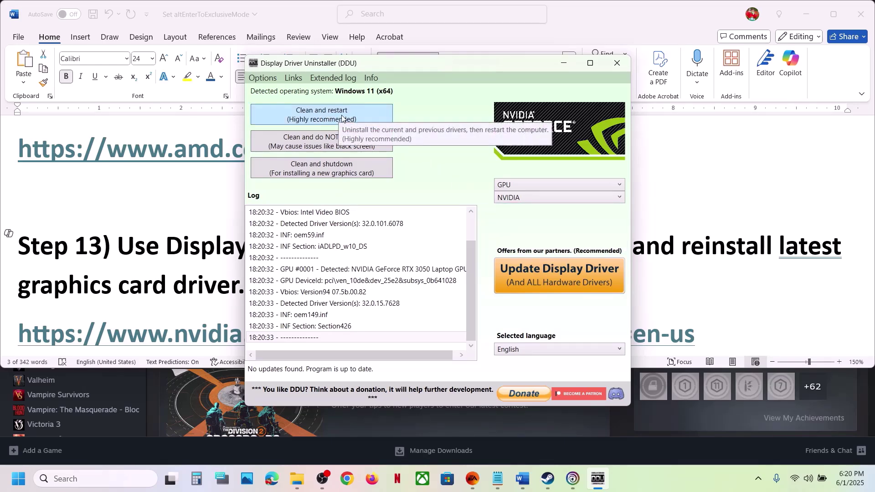
pyautogui.click(617, 63)
# Display the Windows power options again to show where the computer is restarted, and close them.
pyautogui.click(21, 486)
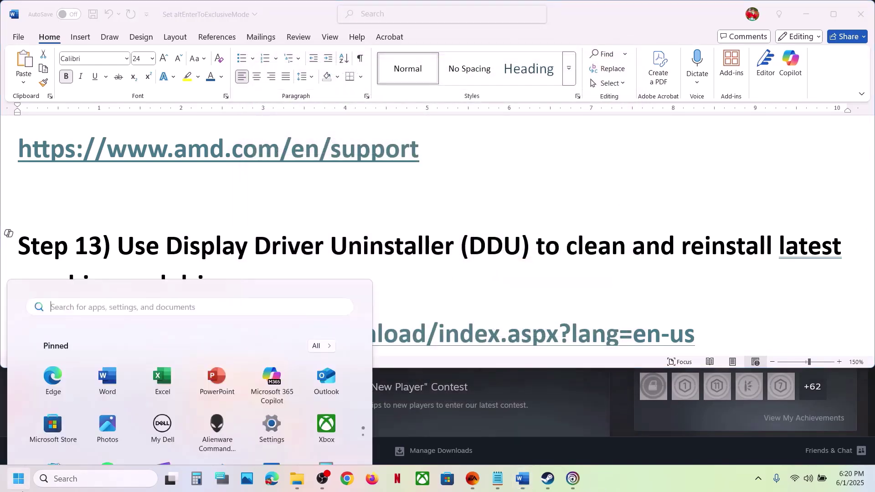
pyautogui.click(331, 439)
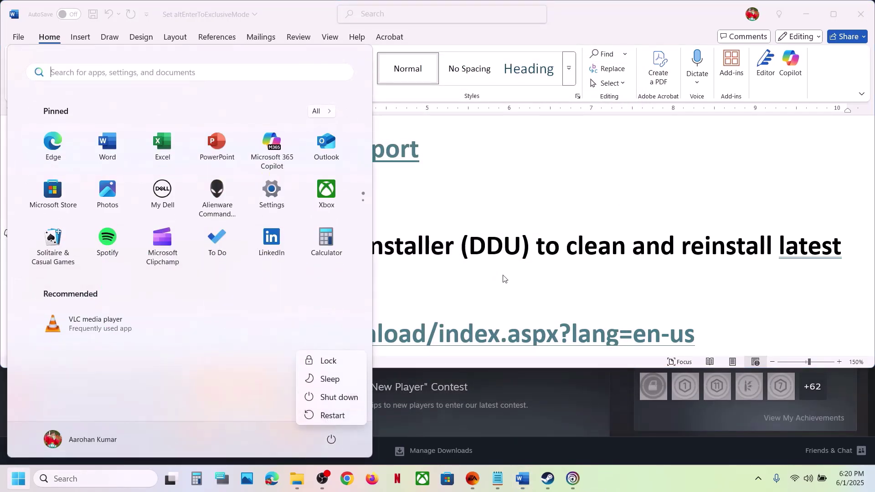
pyautogui.press('Escape')
pyautogui.press('Escape')
# Point out the NVIDIA and AMD driver links under Step 13 and move on to the Step 14 driver rollback instruction.
pyautogui.scroll(-3, 504, 279)
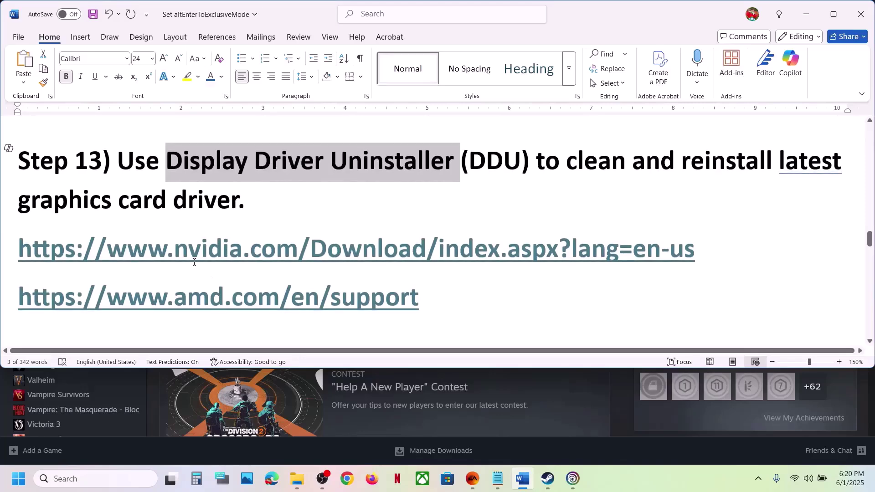
pyautogui.moveTo(193, 252); pyautogui.dragTo(336, 296)
pyautogui.click(336, 295)
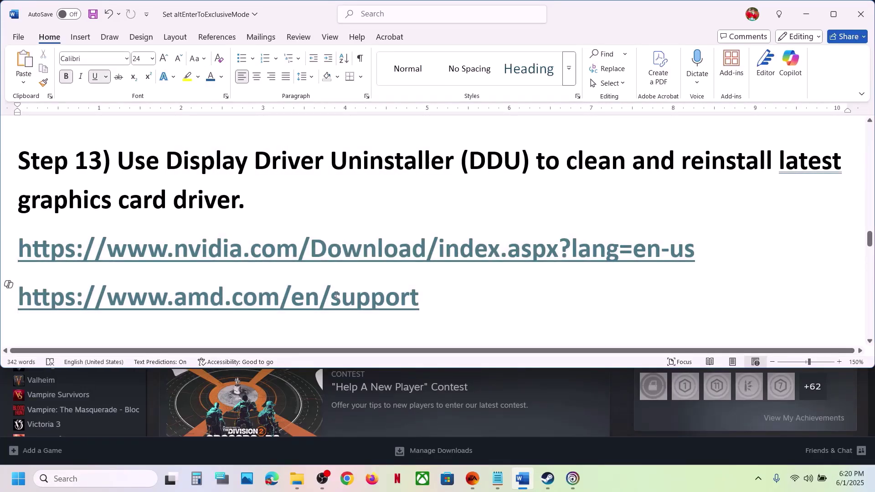
pyautogui.scroll(-3, 336, 295)
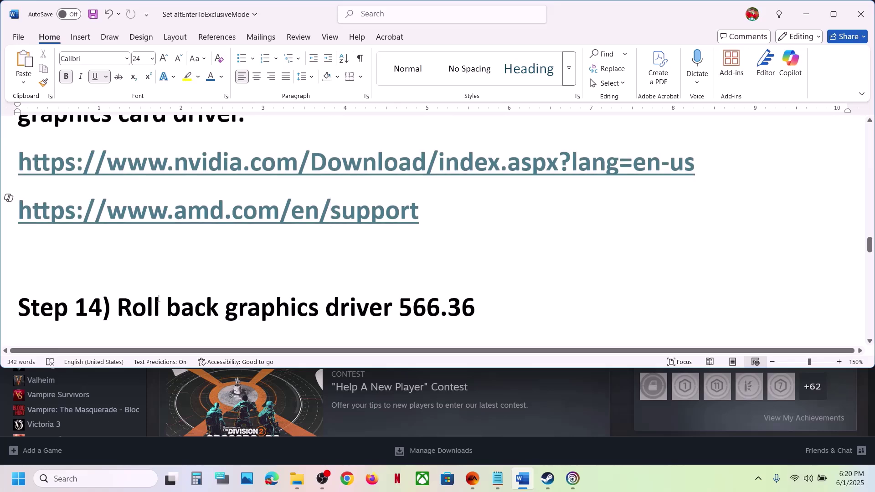
# Highlight the Step 14 driver rollback instruction, copy the NVIDIA driver download link above it, and open the link in Chrome.
pyautogui.moveTo(148, 306); pyautogui.dragTo(395, 307)
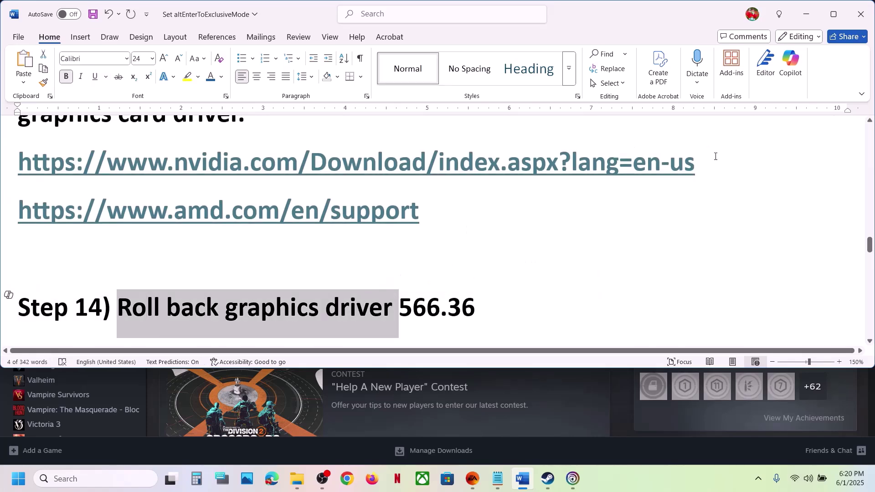
pyautogui.tripleClick(352, 150)
pyautogui.hotkey('ctrl', 'c')
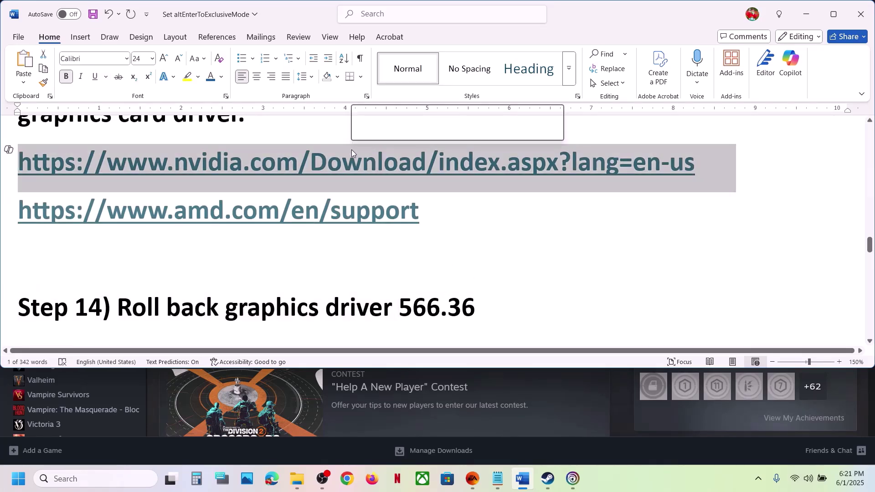
pyautogui.click(346, 479)
pyautogui.hotkey('ctrl', 'v')
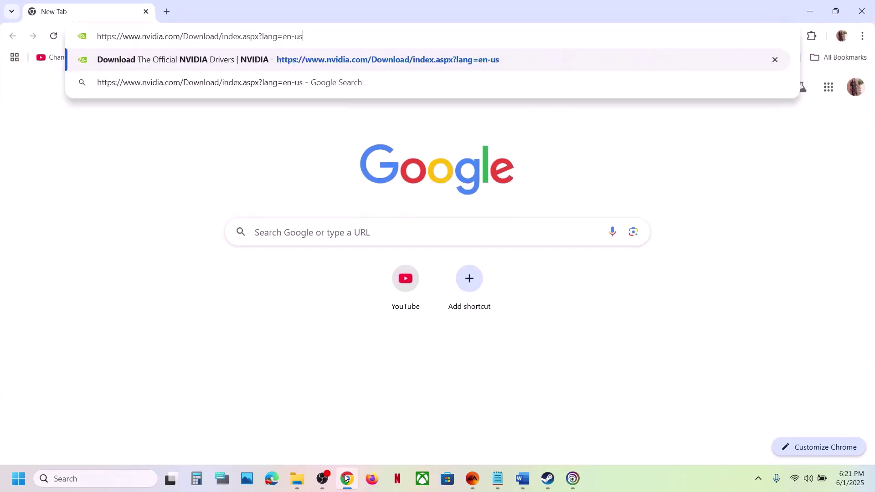
pyautogui.press('Return')
# Find the available NVIDIA drivers for the GeForce RTX 3050 Laptop GPU on Windows 11 in English (US).
pyautogui.scroll(-5, 350, 390)
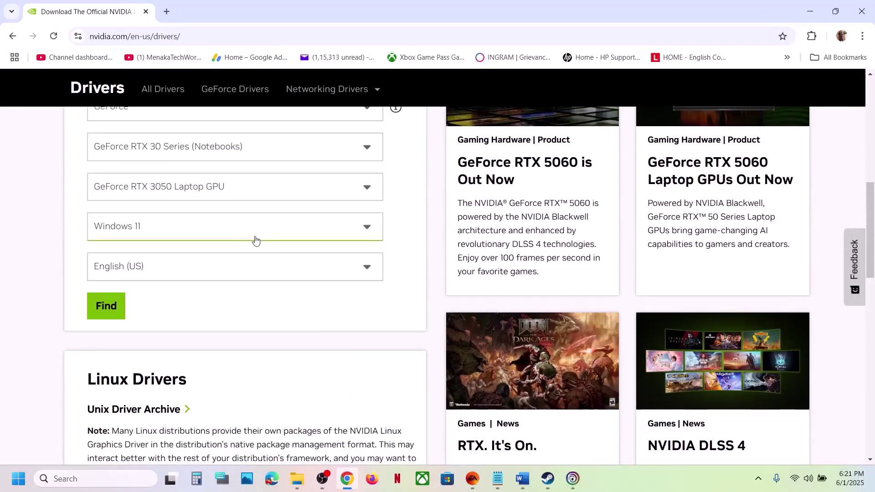
pyautogui.scroll(2, 254, 240)
pyautogui.click(109, 413)
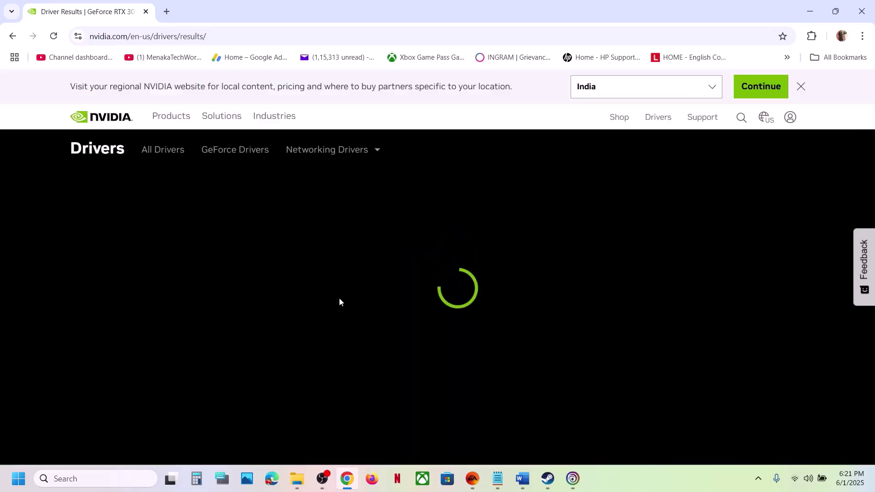
# Examine the driver versions of the latest Game Ready and Studio drivers in the NVIDIA results list.
pyautogui.scroll(-6, 339, 297)
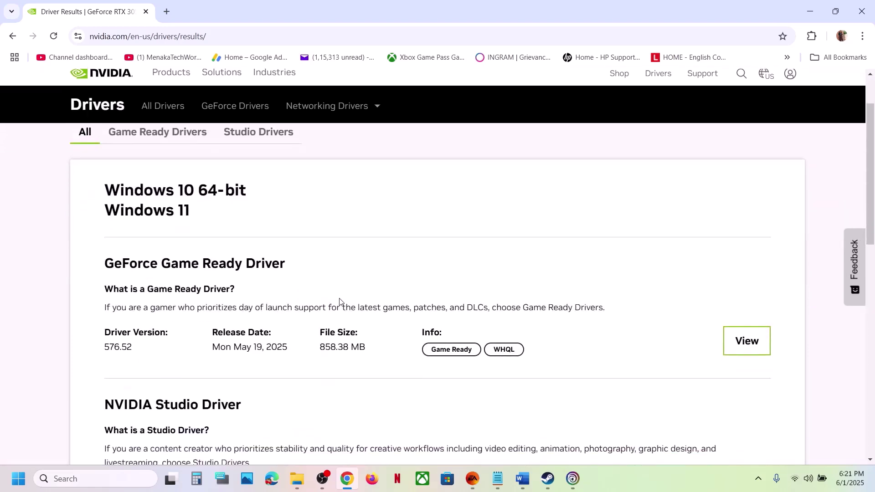
pyautogui.scroll(-1, 339, 298)
pyautogui.click(144, 337)
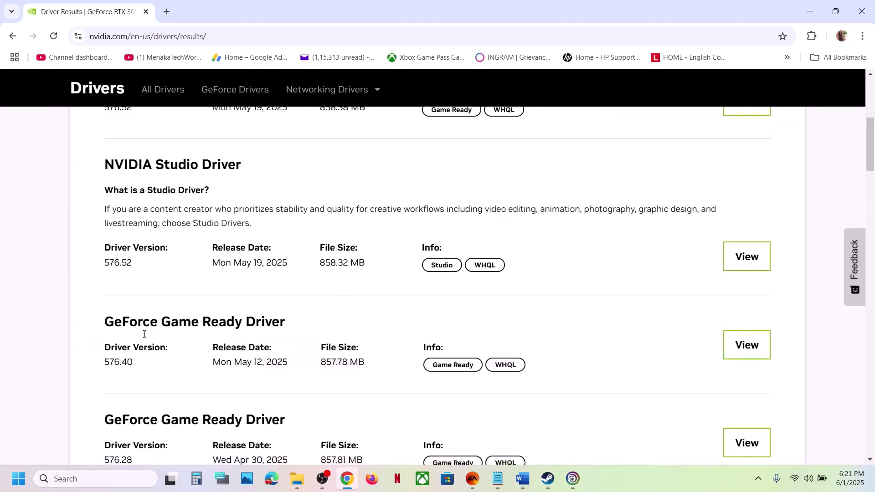
pyautogui.scroll(-3, 147, 336)
pyautogui.scroll(4, 147, 336)
pyautogui.scroll(2, 169, 280)
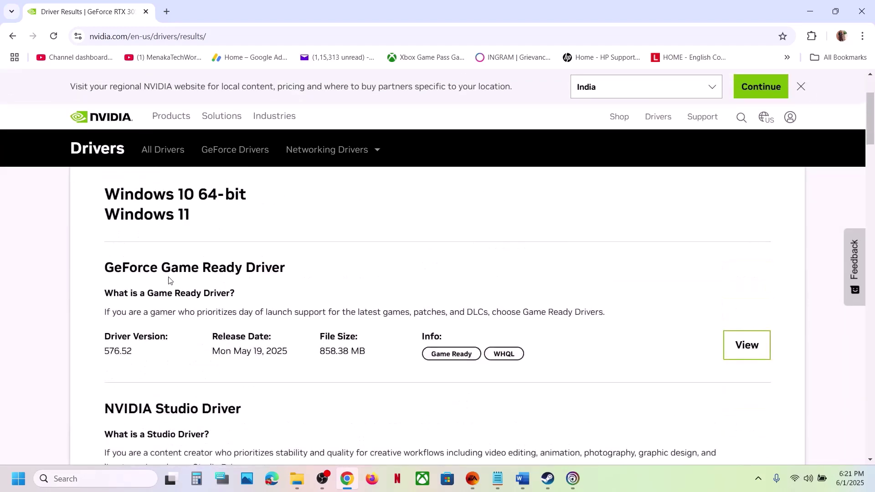
pyautogui.moveTo(103, 355); pyautogui.dragTo(132, 357)
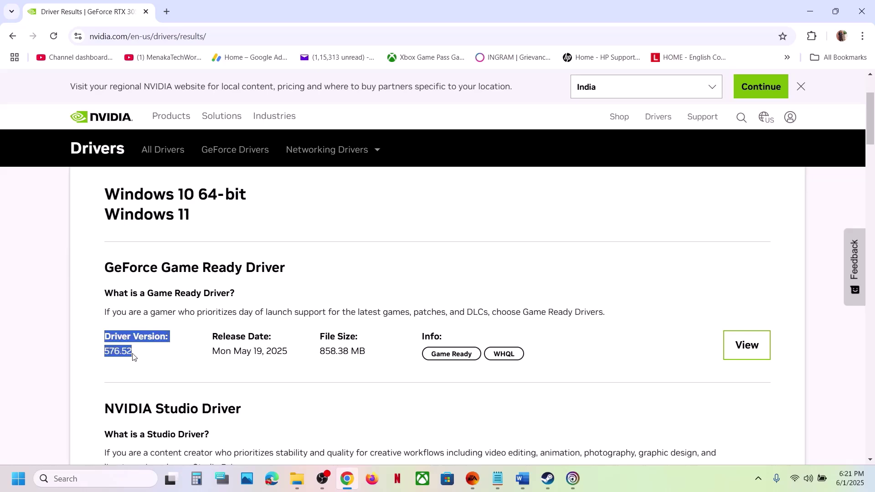
pyautogui.click(133, 357)
pyautogui.scroll(-5, 131, 357)
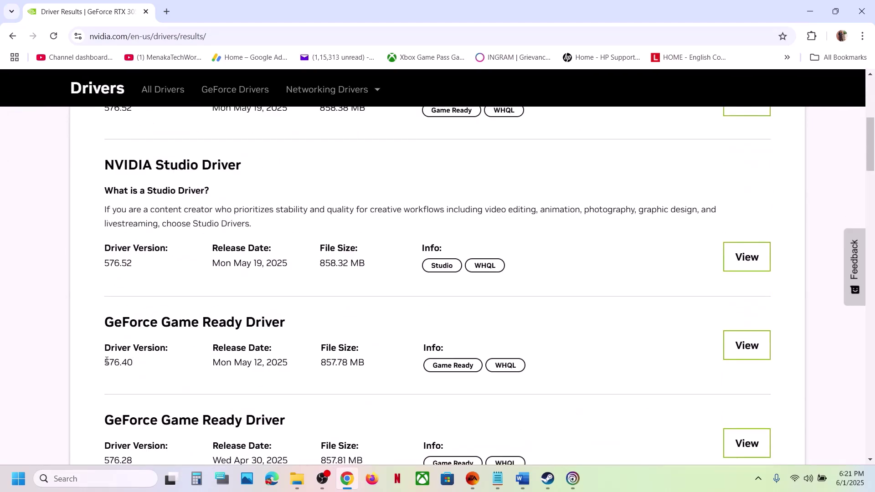
pyautogui.scroll(-3, 137, 364)
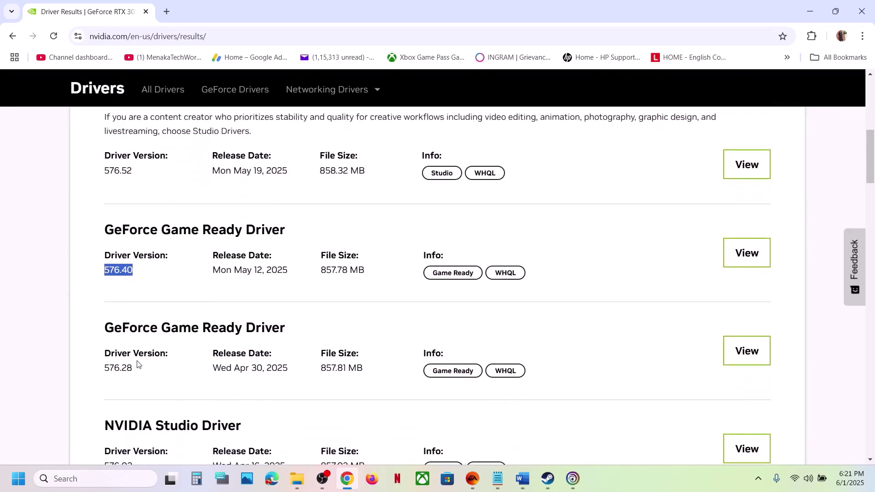
pyautogui.moveTo(103, 328); pyautogui.dragTo(133, 325)
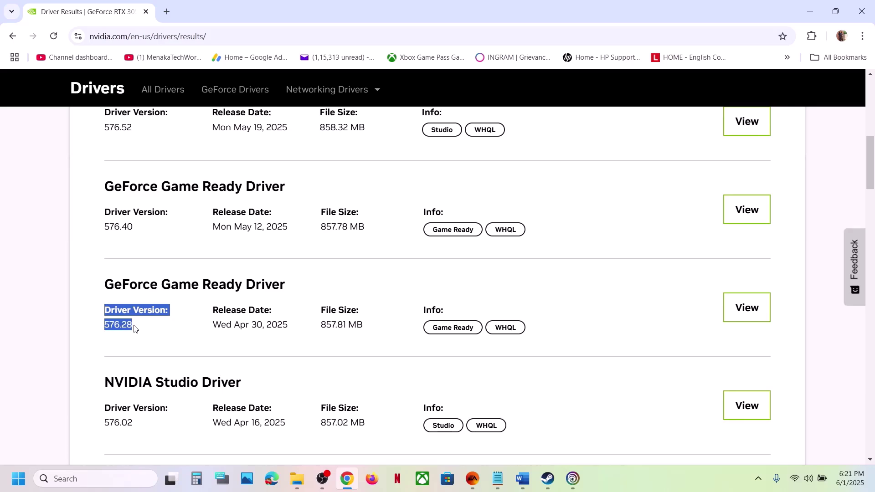
pyautogui.click(134, 328)
# Locate GeForce Game Ready Driver 566.36 among the older drivers and open its download details page.
pyautogui.scroll(-10, 135, 328)
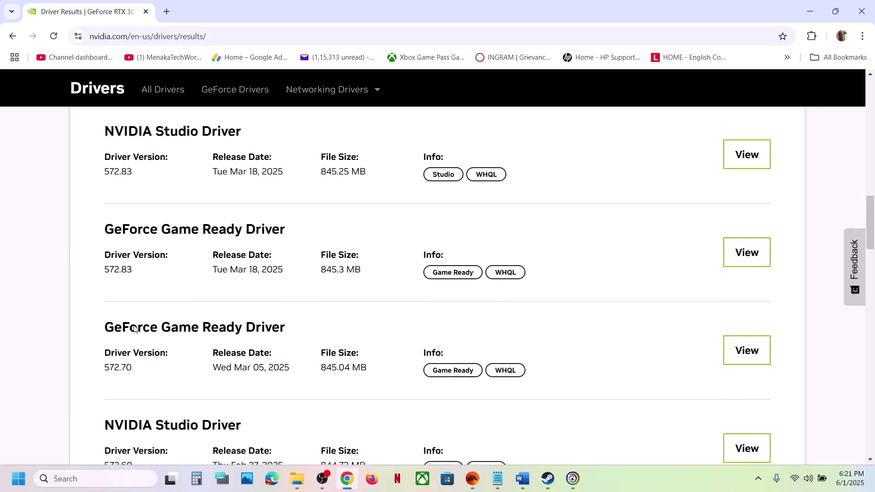
pyautogui.scroll(-12, 134, 329)
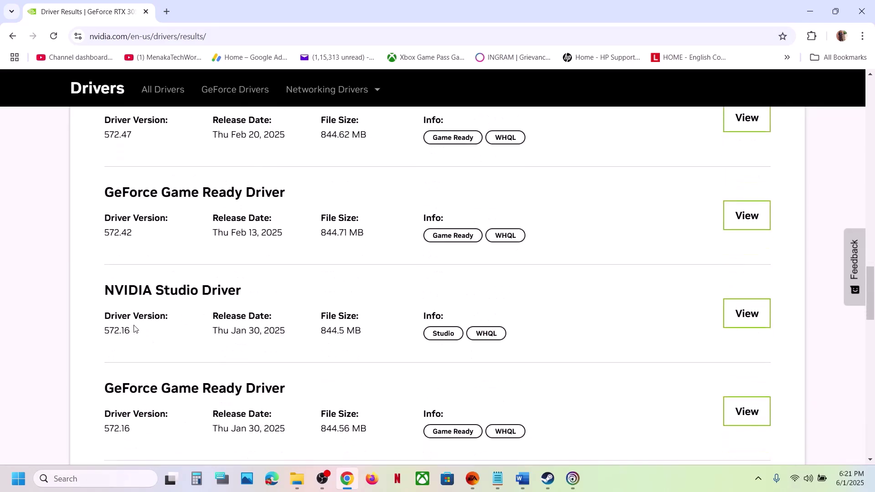
pyautogui.scroll(-5, 135, 328)
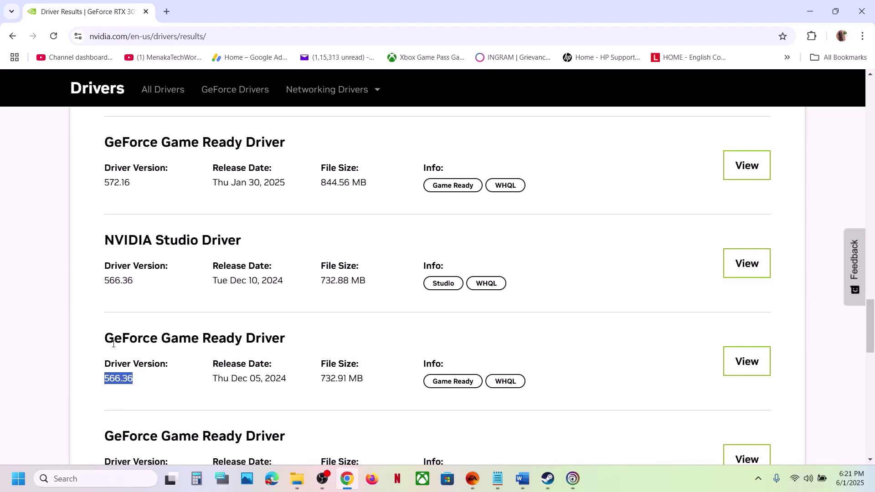
pyautogui.moveTo(114, 344); pyautogui.dragTo(277, 340)
pyautogui.moveTo(114, 382); pyautogui.dragTo(199, 382)
pyautogui.click(751, 360)
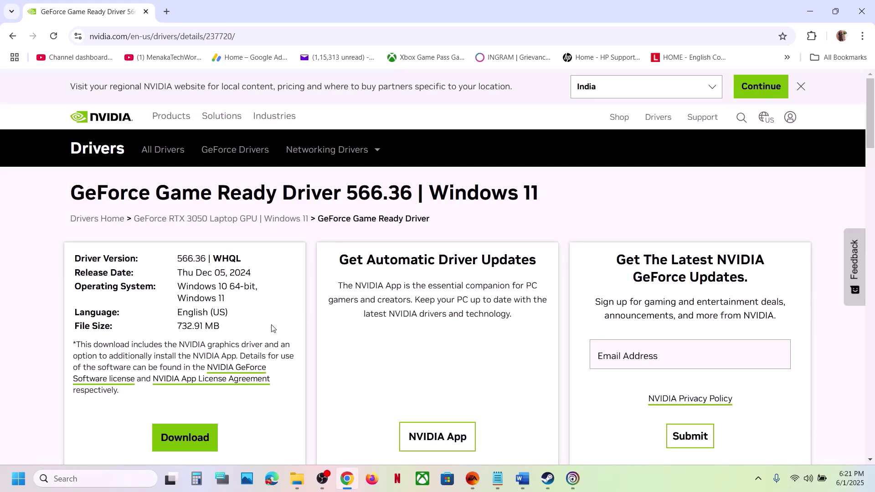
# Switch back to Word, copy "graphics" from Step 15, search Windows for it, and open the Graphics settings.
pyautogui.click(547, 478)
pyautogui.click(523, 479)
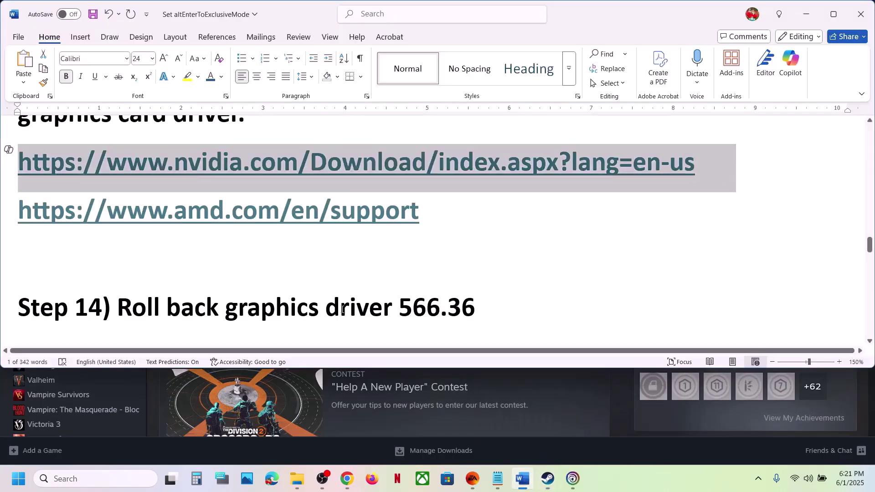
pyautogui.scroll(-5, 342, 310)
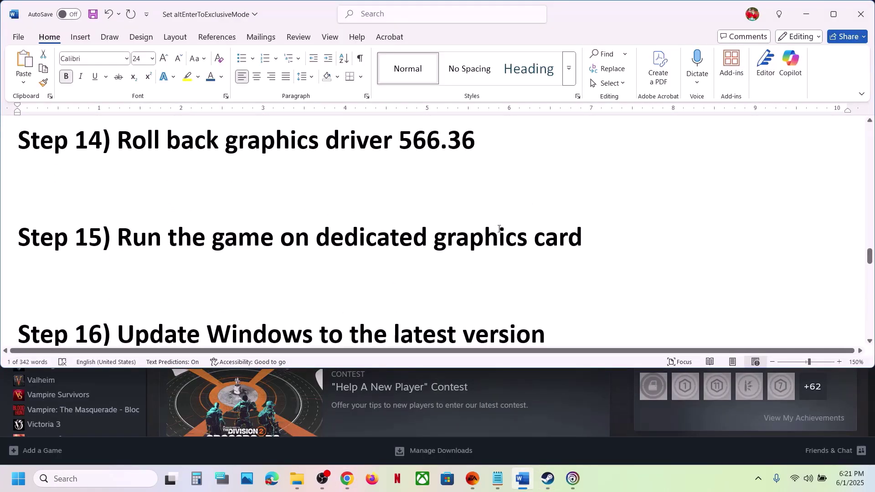
pyautogui.doubleClick(500, 229)
pyautogui.hotkey('ctrl', 'c')
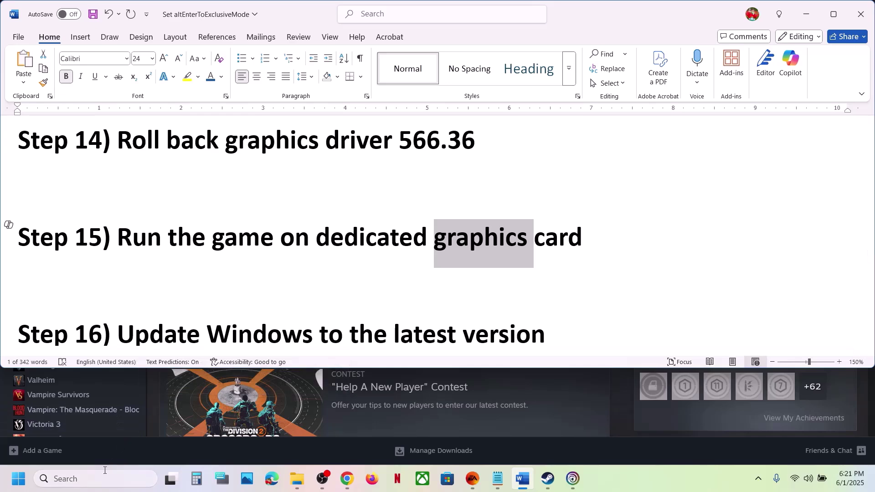
pyautogui.click(101, 474)
pyautogui.hotkey('ctrl', 'v')
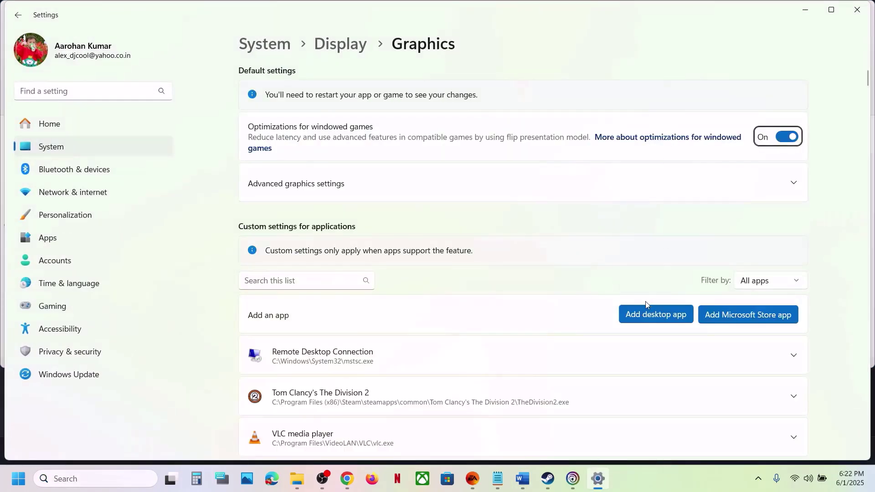
# Add the TheDivision2 application from the Tom Clancy's The Division 2 folder as a desktop app in the custom graphics settings.
pyautogui.click(641, 315)
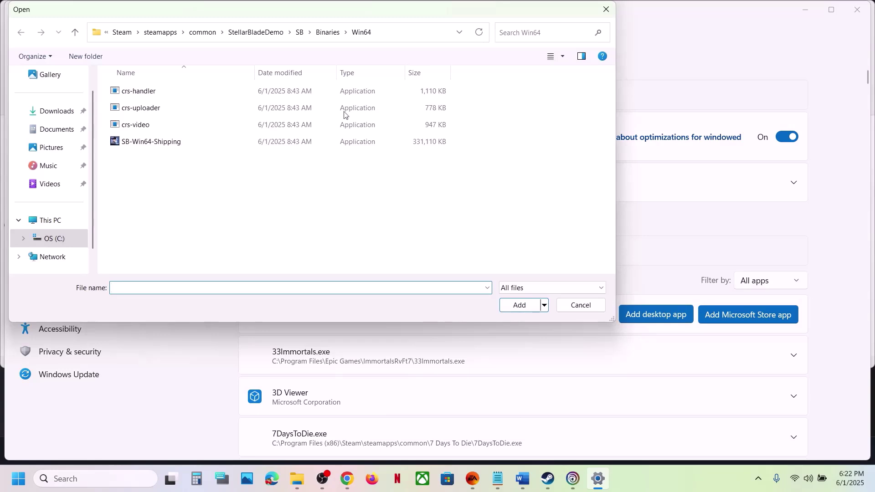
pyautogui.click(206, 33)
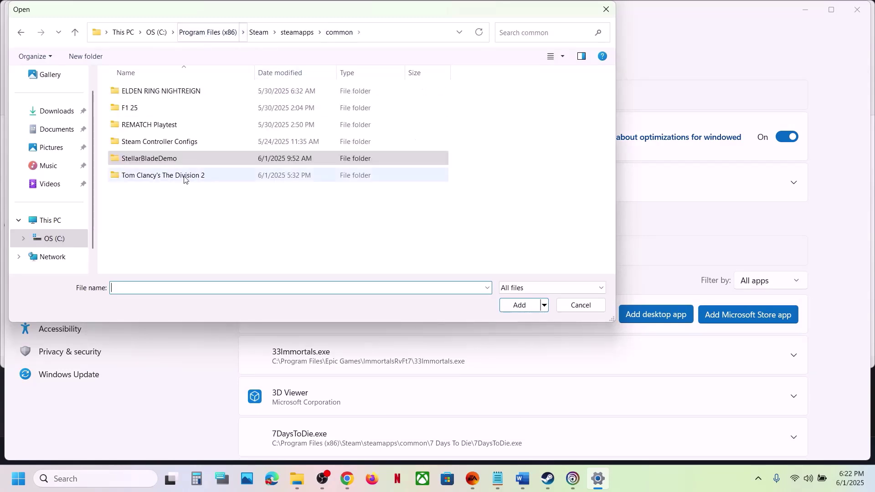
pyautogui.click(179, 180)
pyautogui.doubleClick(179, 180)
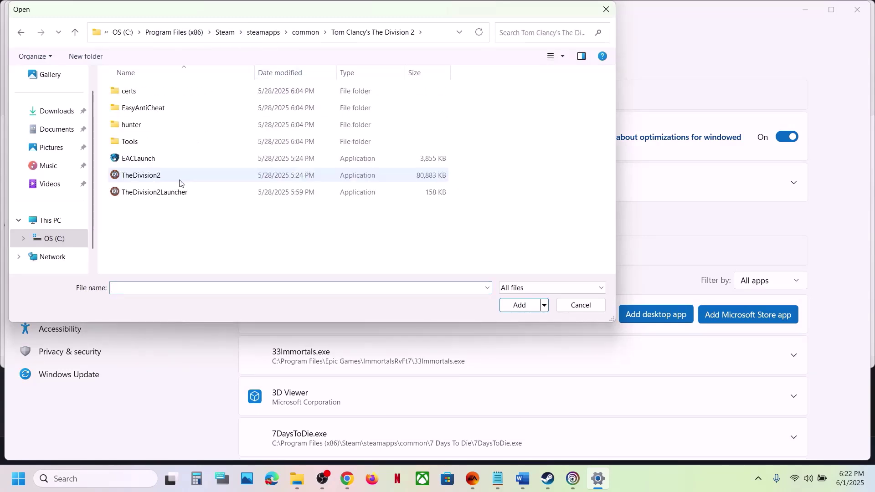
pyautogui.click(148, 180)
pyautogui.click(512, 306)
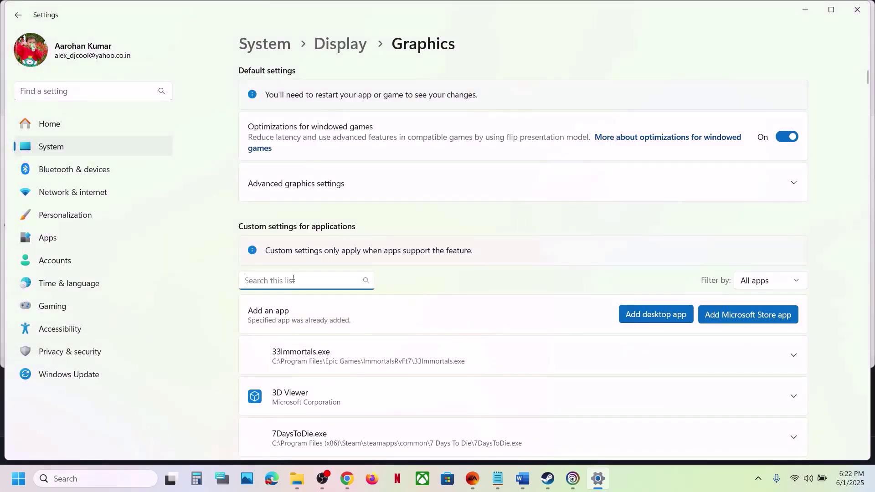
# Try searching the custom application list for "the di" and clear the search.
pyautogui.write('the di')
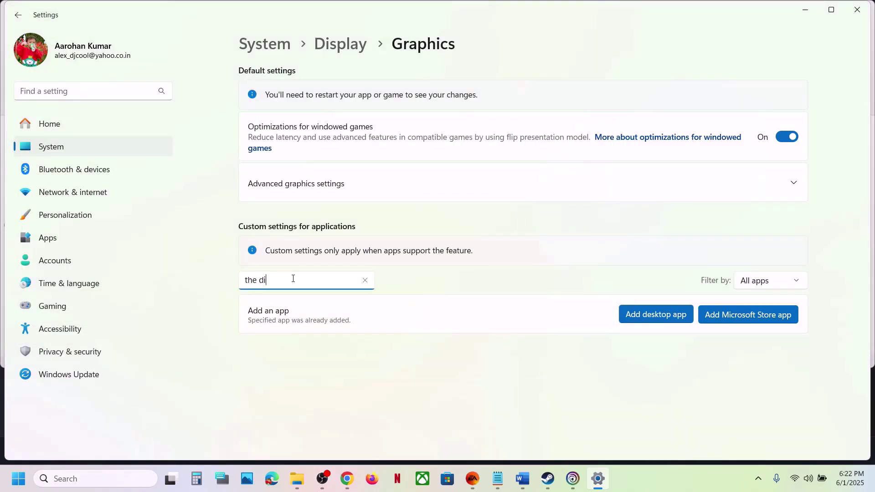
pyautogui.press('BackSpace')
pyautogui.press('BackSpace')
pyautogui.press('BackSpace')
pyautogui.press('BackSpace')
pyautogui.press('BackSpace')
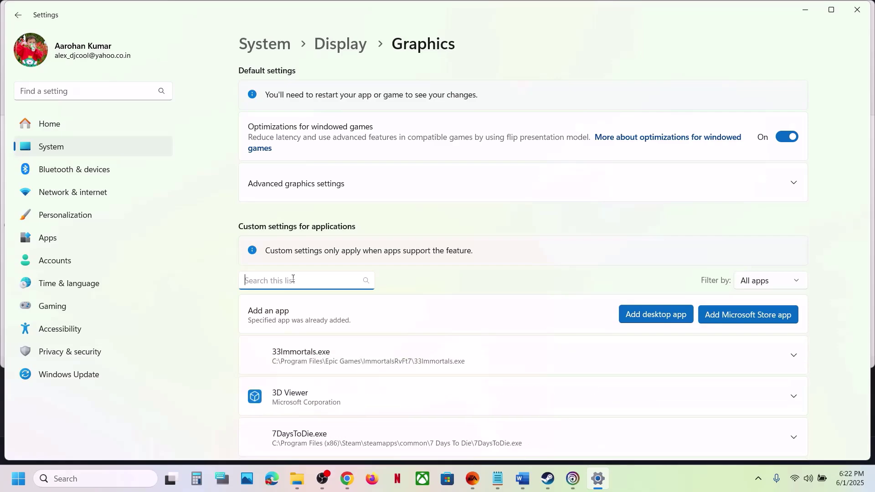
# Look through the custom application list for the Tom Clancy's The Division 2 entry.
pyautogui.scroll(-20, 364, 315)
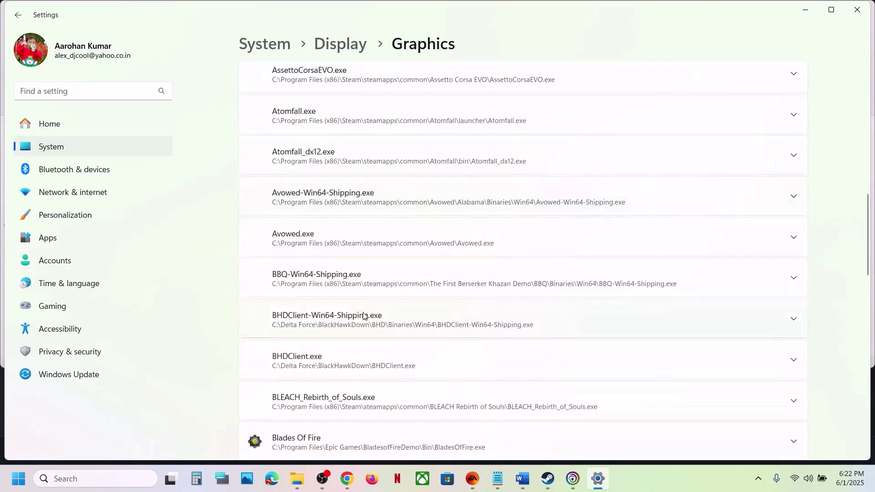
pyautogui.scroll(-20, 364, 315)
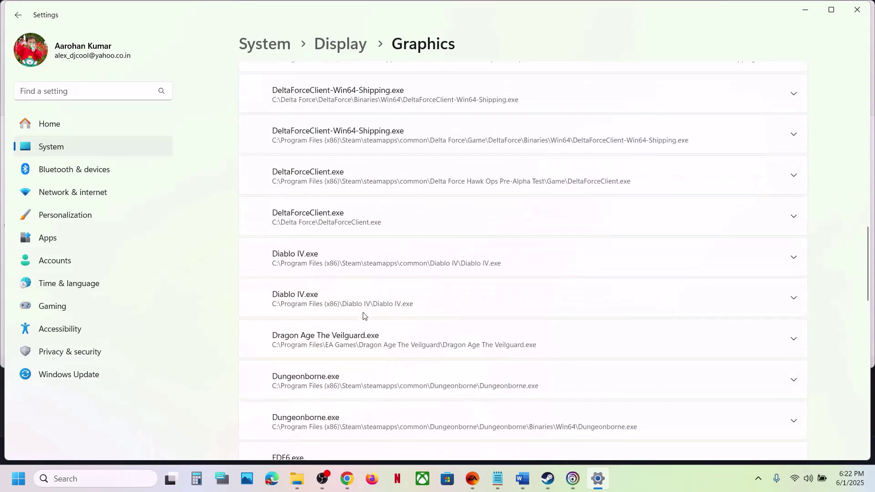
pyautogui.scroll(20, 364, 316)
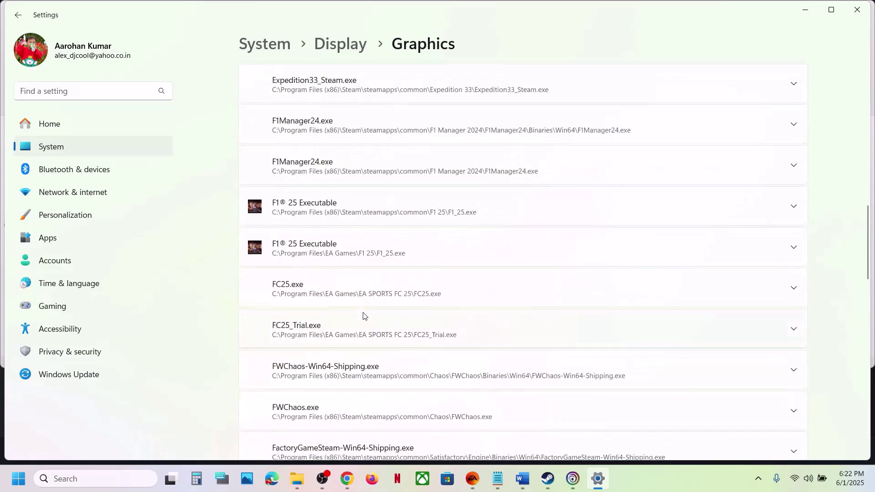
pyautogui.scroll(-8, 364, 316)
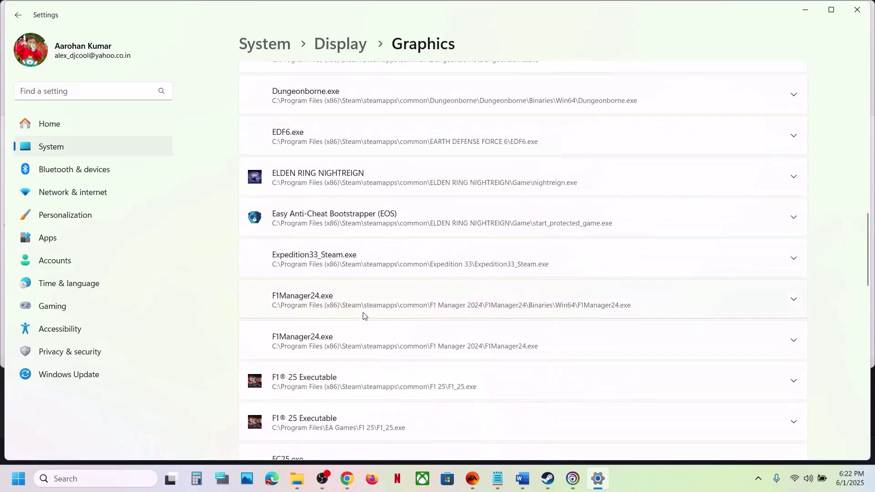
pyautogui.scroll(-20, 365, 315)
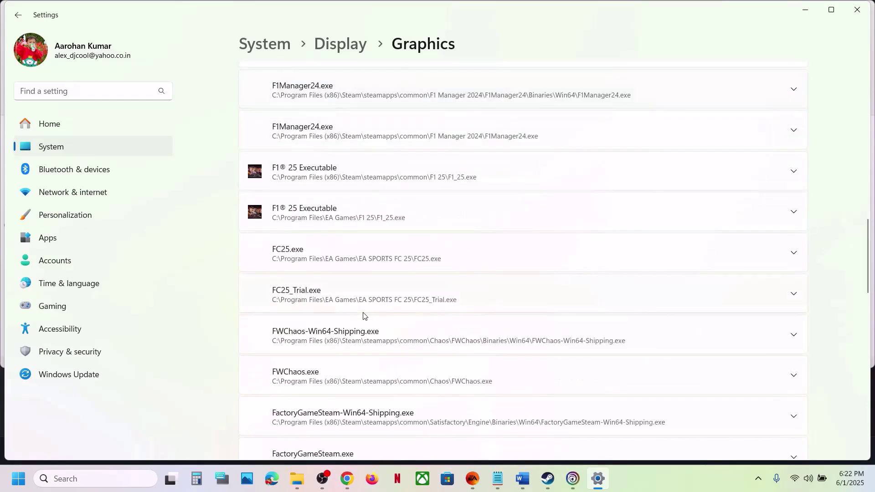
pyautogui.scroll(20, 364, 315)
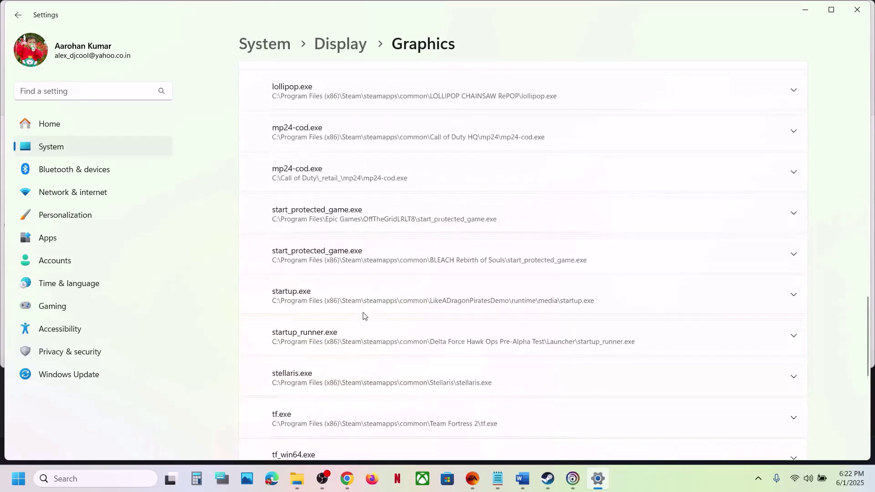
pyautogui.scroll(-10, 364, 316)
pyautogui.scroll(-6, 364, 316)
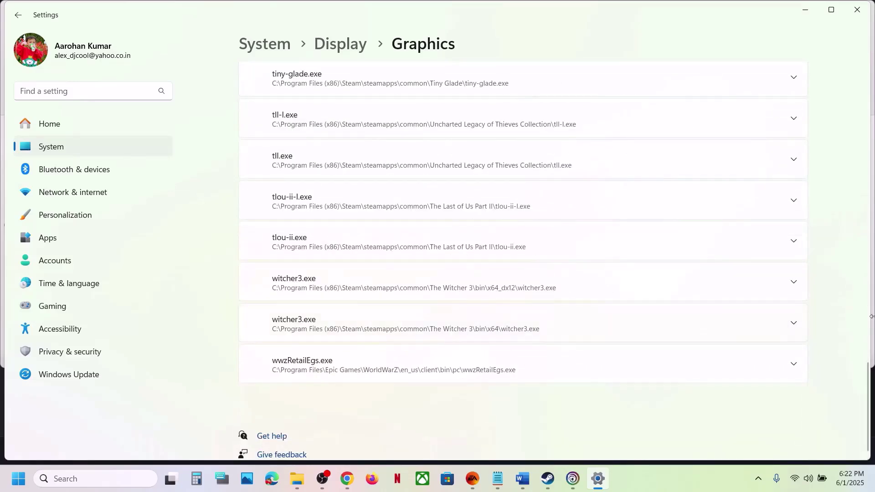
pyautogui.scroll(15, 869, 383)
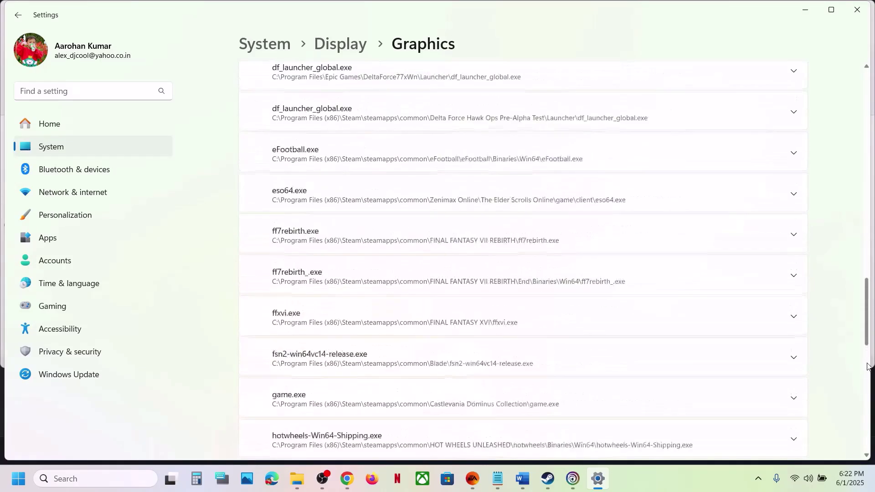
pyautogui.click(708, 490)
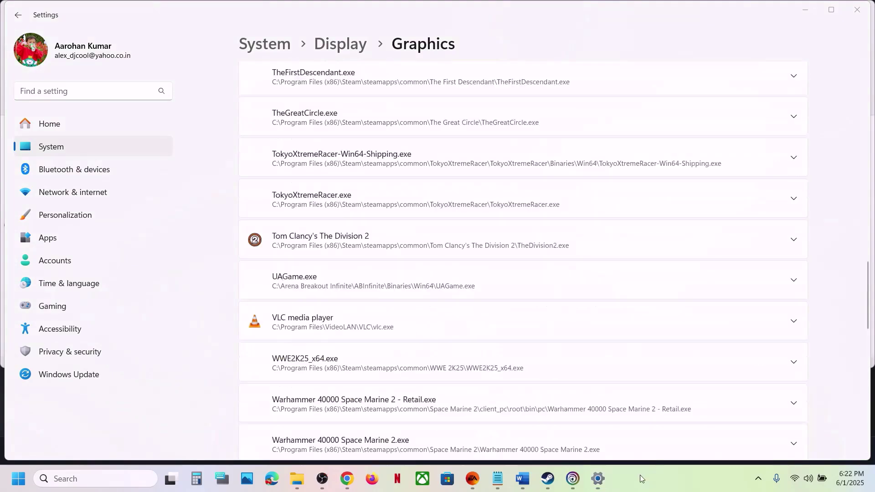
# Set the GPU preference of Tom Clancy's The Division 2 to High Performance (NVIDIA GeForce RTX 3050 Laptop GPU) and close Settings.
pyautogui.click(409, 245)
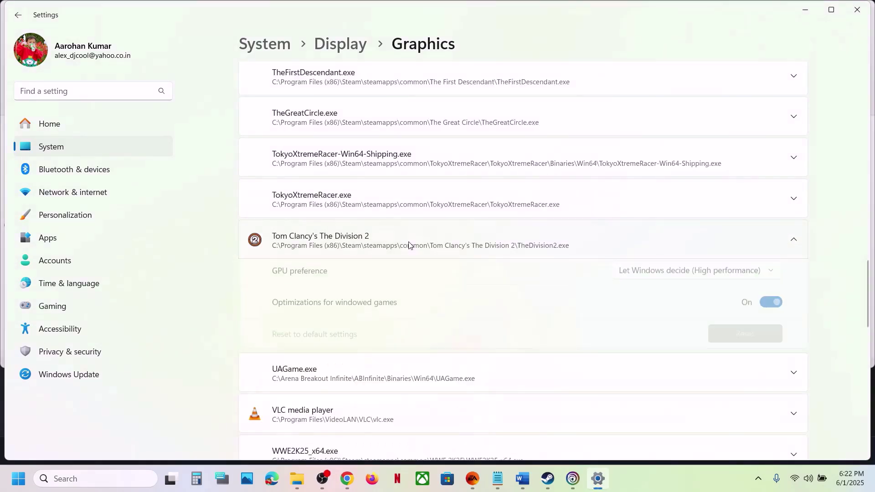
pyautogui.click(683, 279)
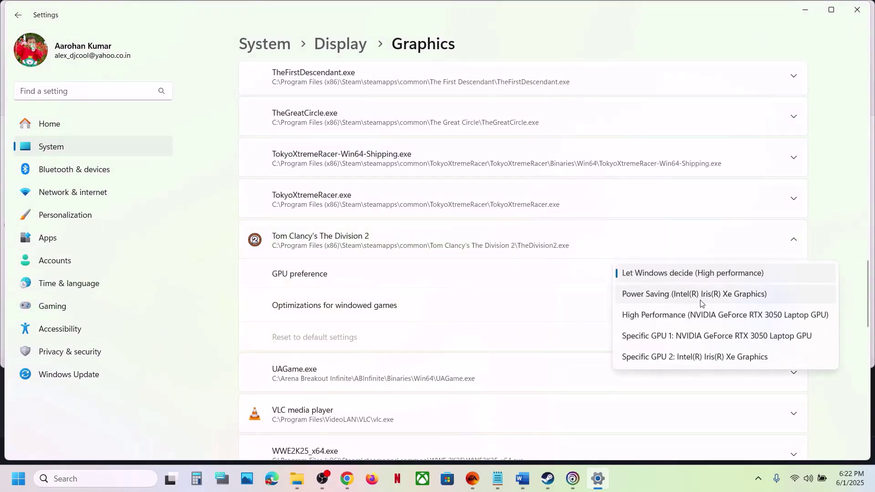
pyautogui.click(695, 316)
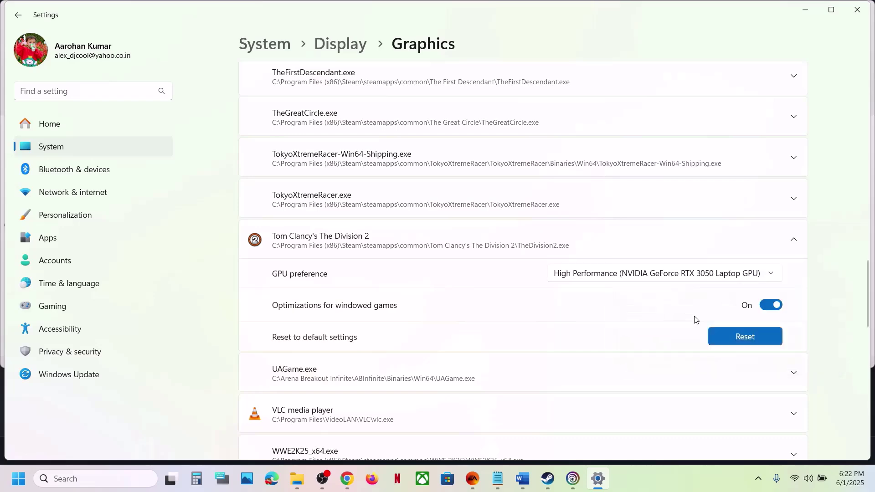
pyautogui.click(861, 19)
# Highlight "Update Windows to the latest" in Step 16, open Windows Update in Settings, and check for updates.
pyautogui.scroll(-1, 293, 284)
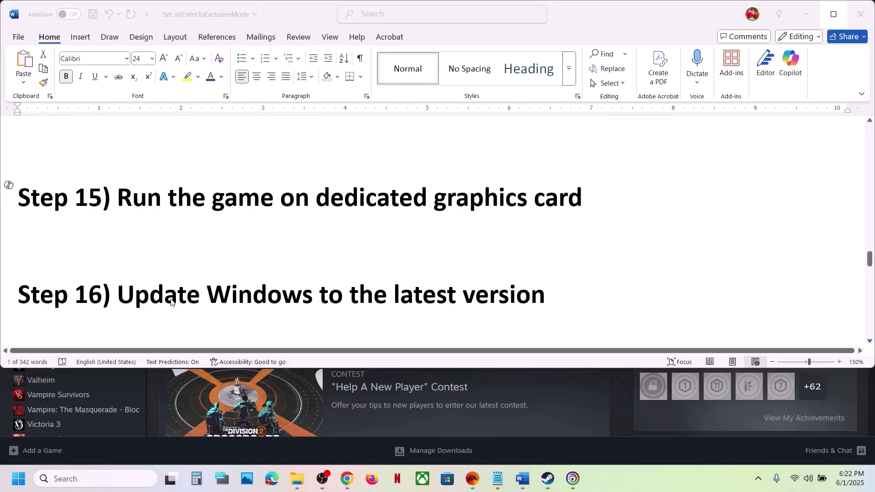
pyautogui.moveTo(136, 298); pyautogui.dragTo(459, 280)
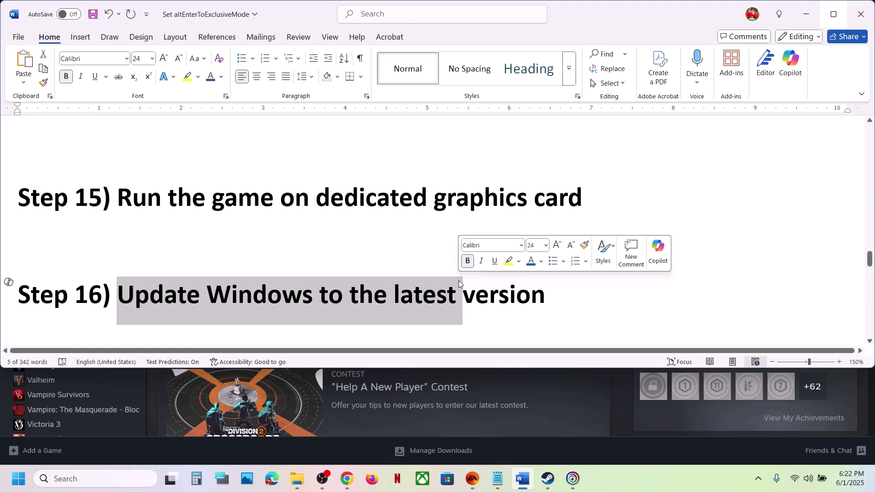
pyautogui.press('super+i')
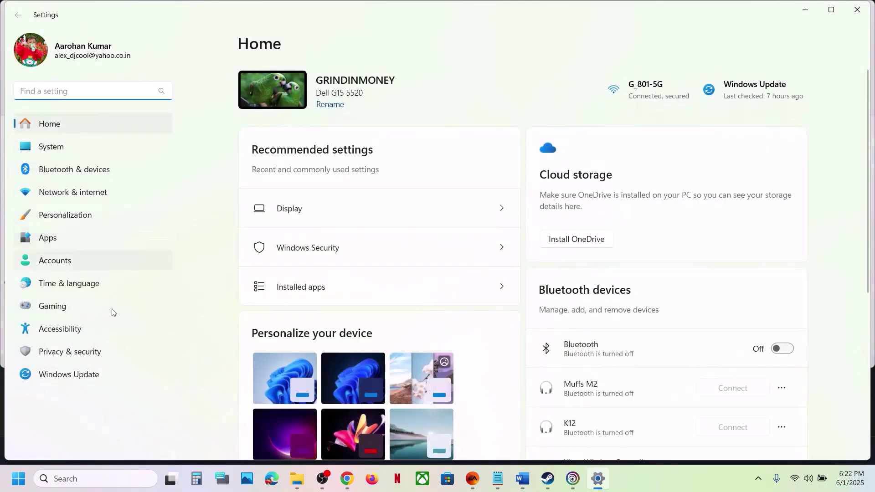
pyautogui.click(82, 371)
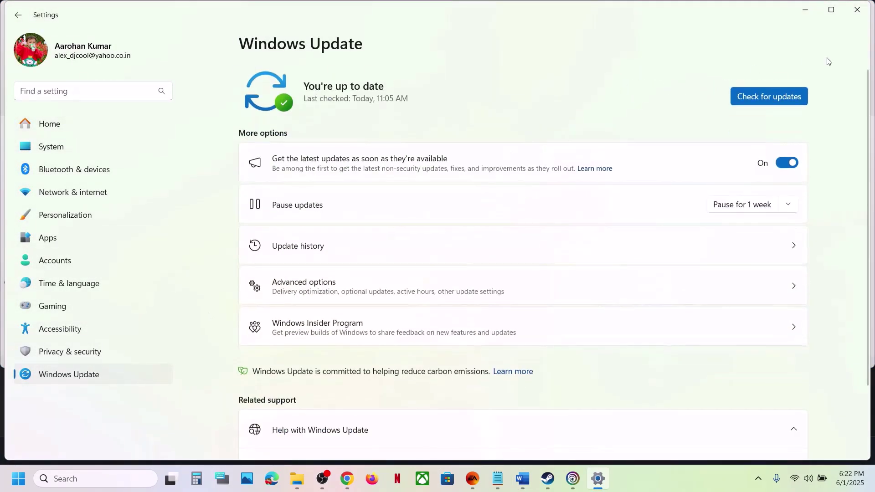
pyautogui.click(747, 97)
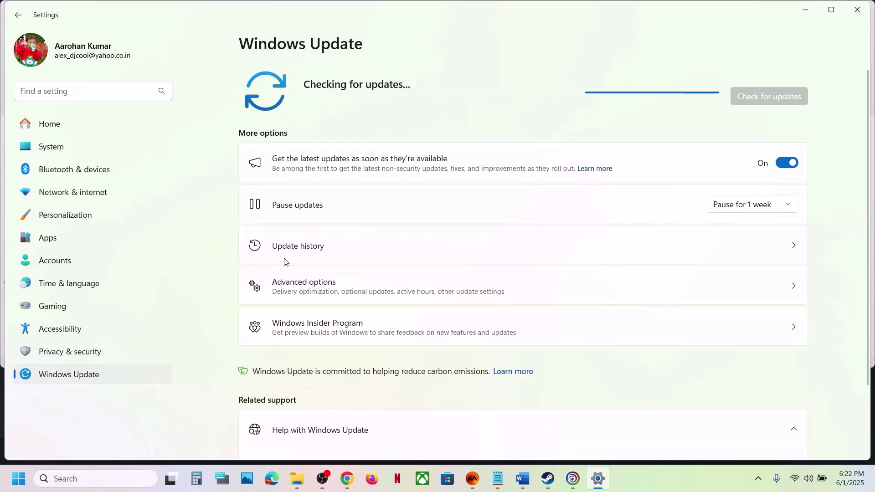
# Show the Windows power options with Restart while the update check runs, and return to the Word document.
pyautogui.click(18, 479)
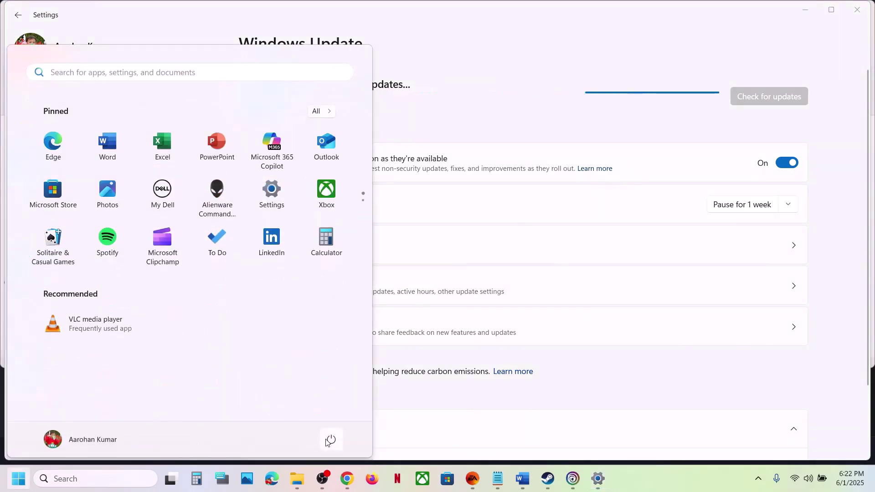
pyautogui.click(331, 439)
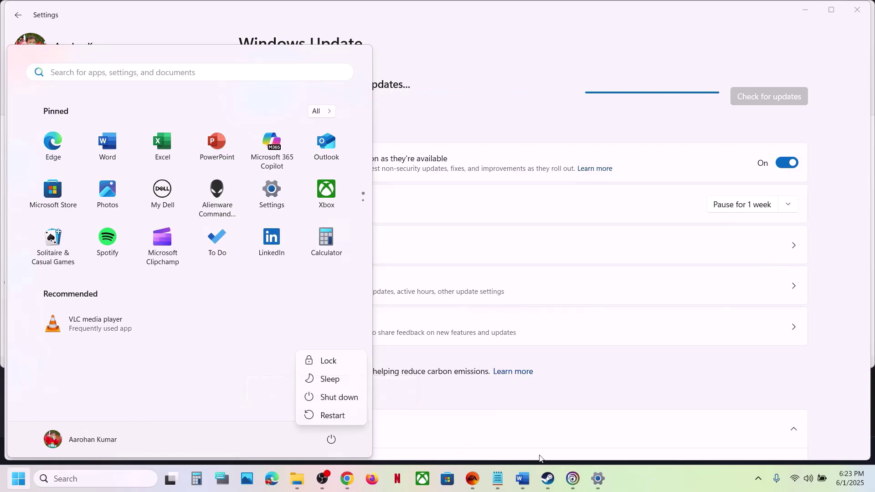
pyautogui.click(553, 486)
pyautogui.click(522, 483)
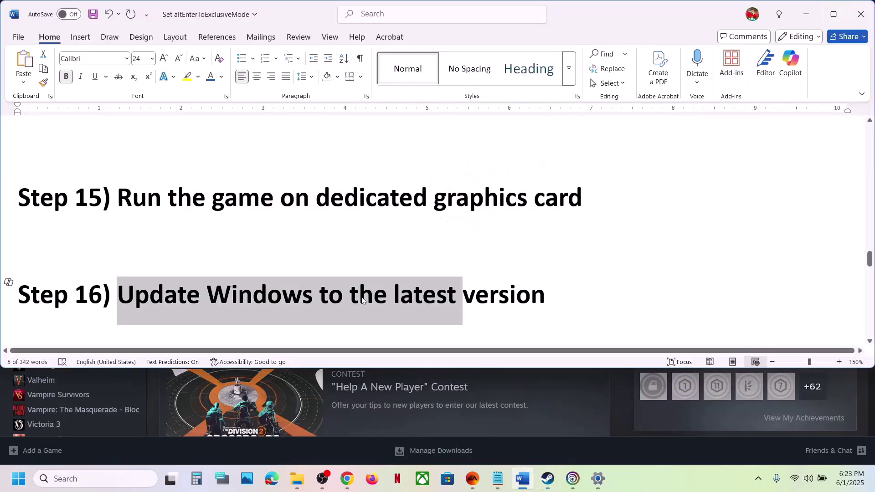
# Copy the Visual C++ link under Step 17 and open it in a new Chrome tab.
pyautogui.scroll(-4, 327, 288)
pyautogui.scroll(-1, 326, 289)
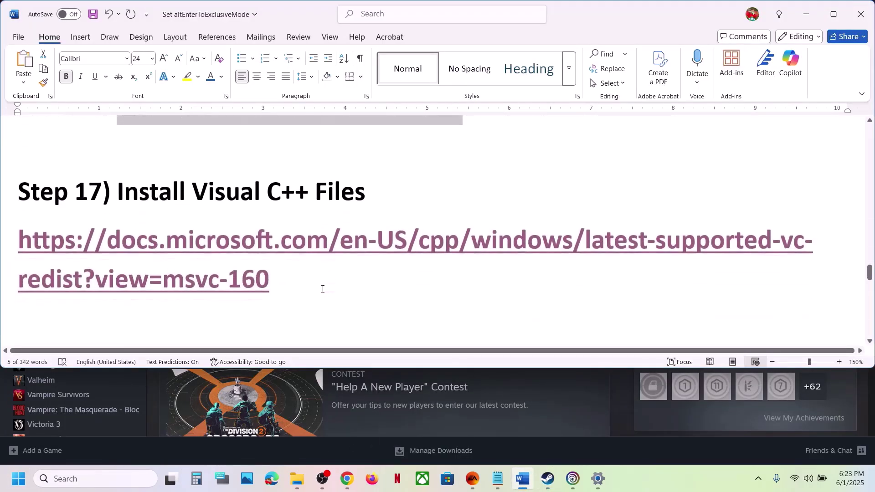
pyautogui.moveTo(287, 286); pyautogui.dragTo(10, 247)
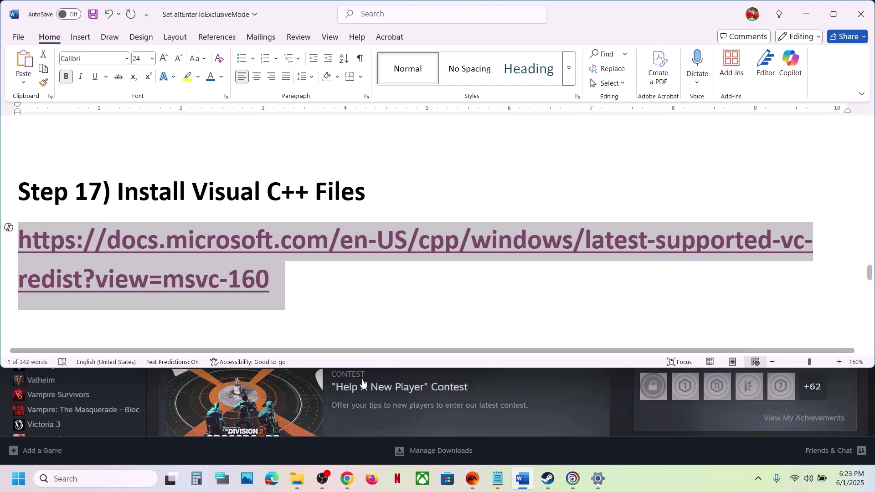
pyautogui.click(347, 478)
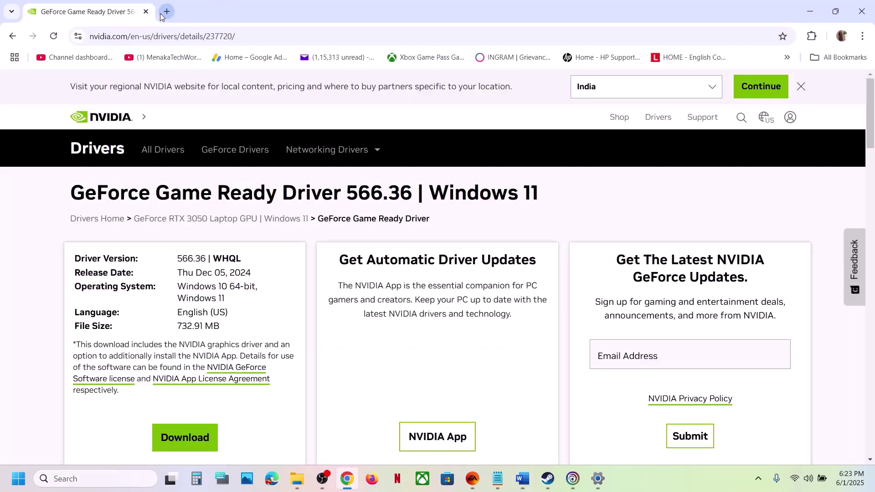
pyautogui.click(165, 14)
pyautogui.write('https://docs.microsoft.com/en-us/cpp/windows/latest-supported-vc-redist?view=msvc-160')
pyautogui.press('Return')
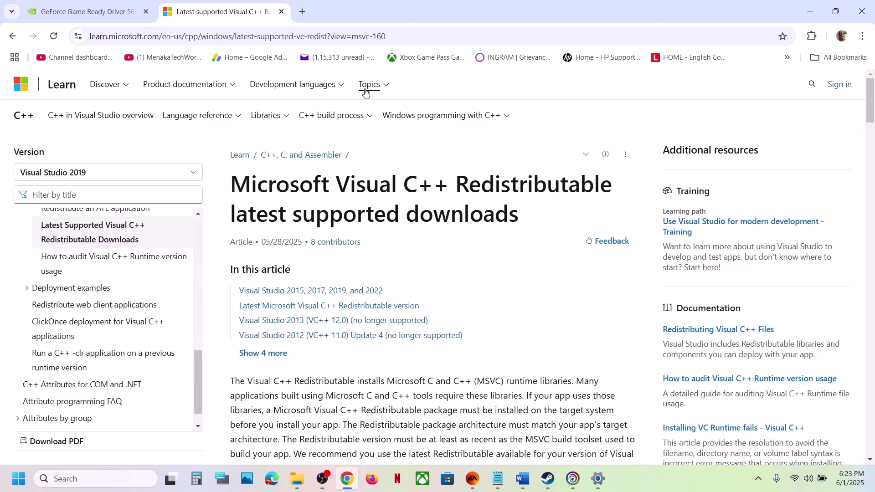
# Find the latest Visual C++ Redistributable downloads, get the X86 version, and install it with administrator permission.
pyautogui.scroll(-5, 411, 283)
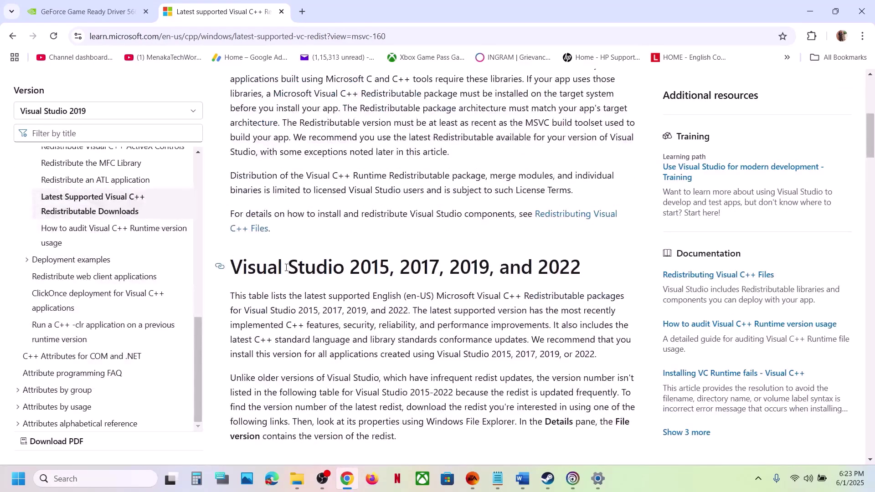
pyautogui.moveTo(286, 268); pyautogui.dragTo(426, 269)
pyautogui.scroll(-6, 352, 292)
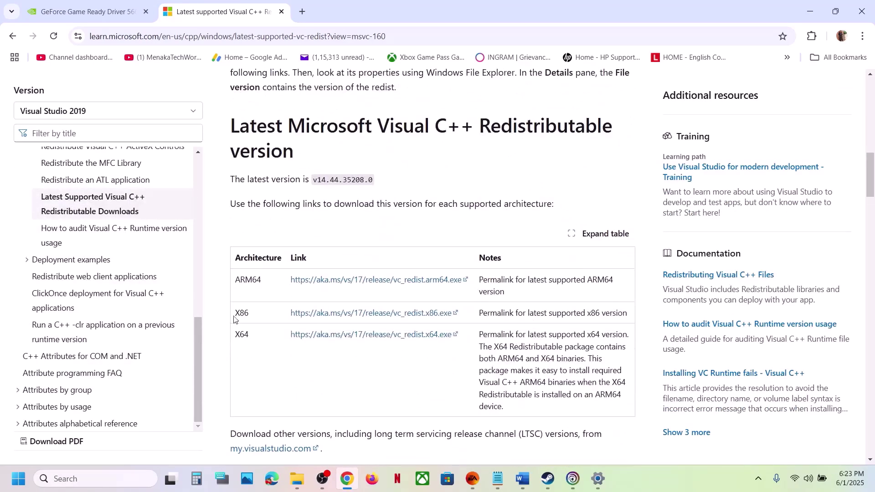
pyautogui.click(337, 316)
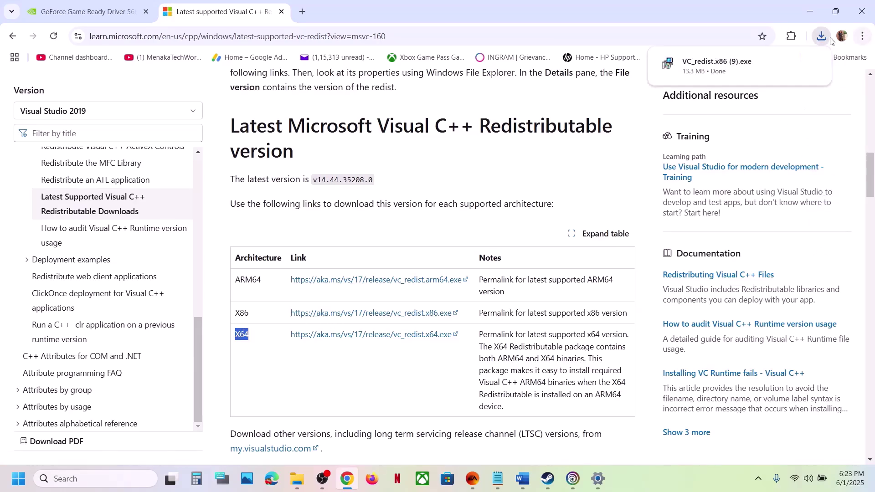
pyautogui.click(776, 69)
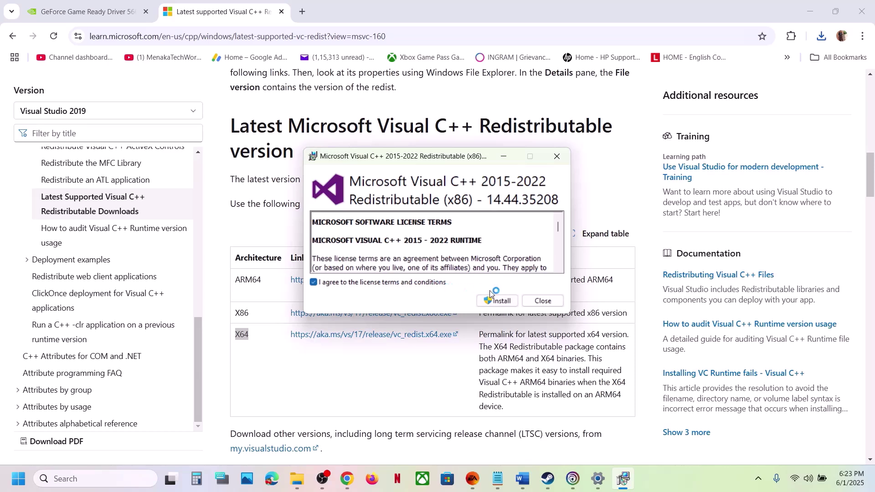
pyautogui.click(501, 301)
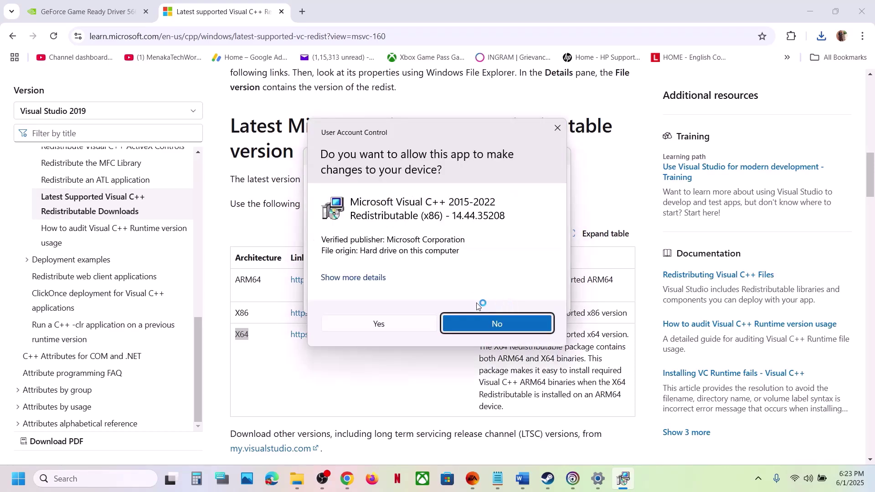
pyautogui.click(424, 323)
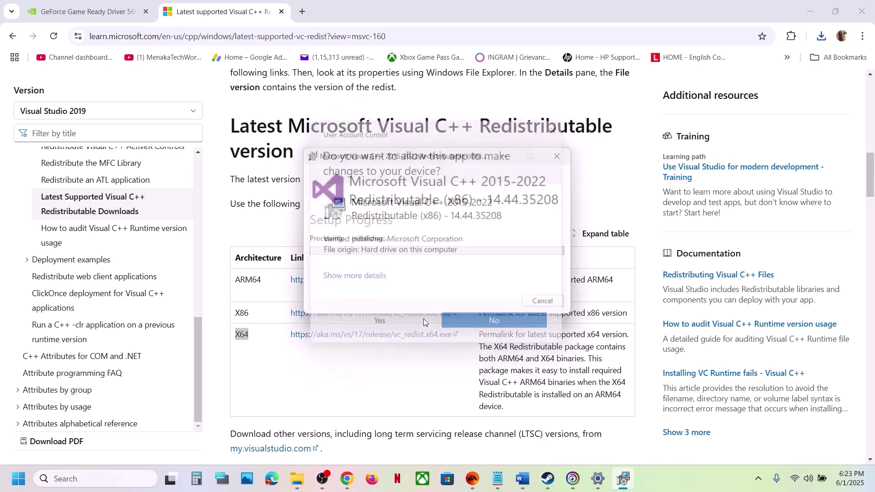
# Download and install the X64 Visual C++ Redistributable, moving the x86 setup window aside to view the x64 progress.
pyautogui.click(245, 336)
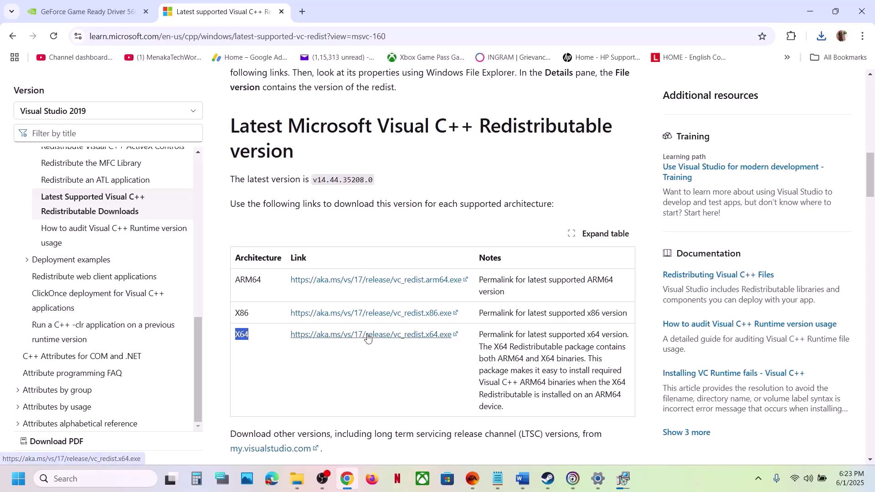
pyautogui.click(820, 37)
pyautogui.click(731, 89)
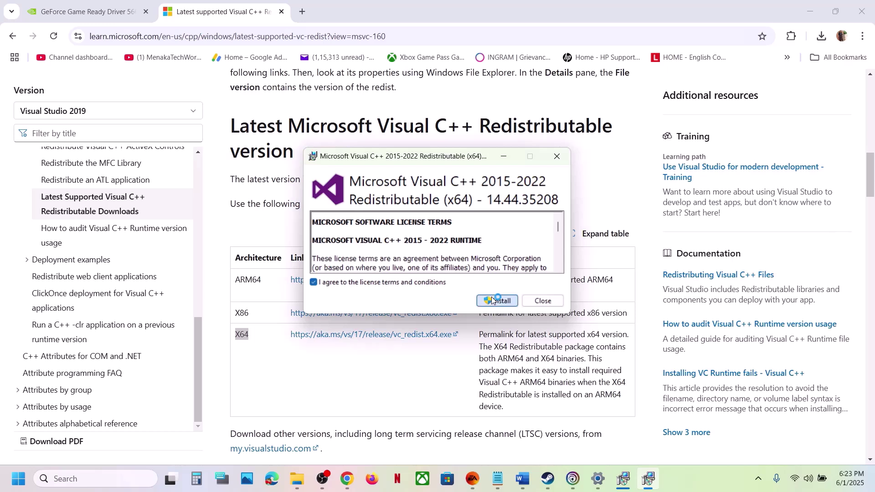
pyautogui.click(492, 300)
pyautogui.click(412, 324)
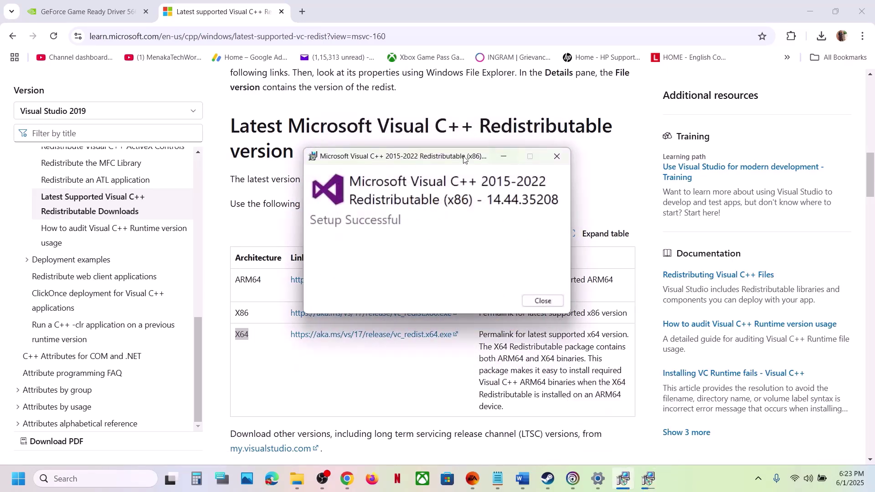
pyautogui.moveTo(464, 158); pyautogui.dragTo(719, 149)
pyautogui.click(453, 162)
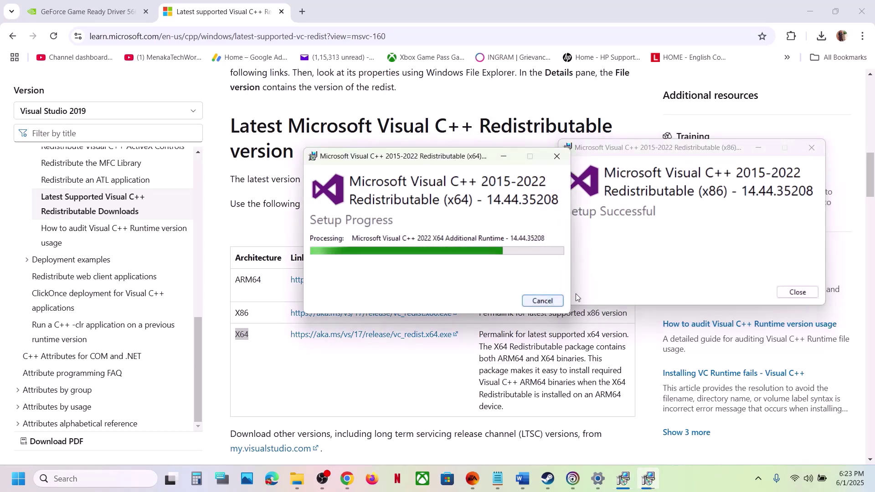
pyautogui.click(421, 387)
# Show the Restart choice for after the Visual C++ installation, and switch back to Word.
pyautogui.press('super')
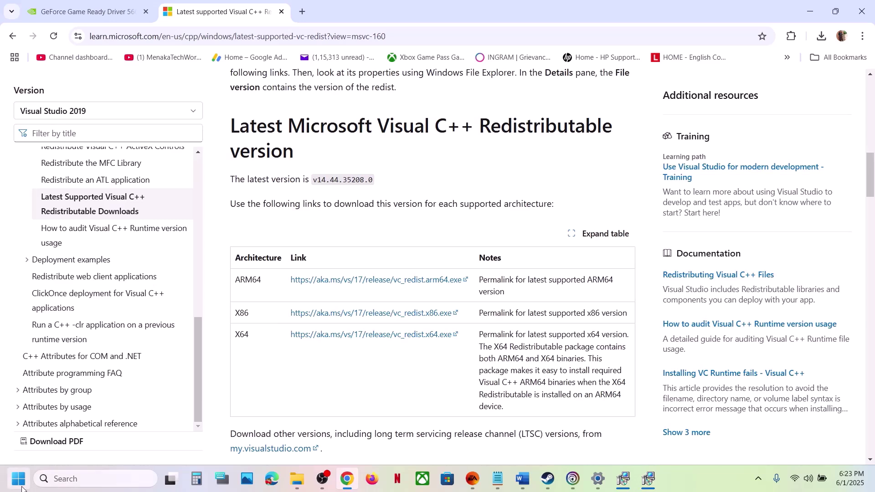
pyautogui.click(338, 443)
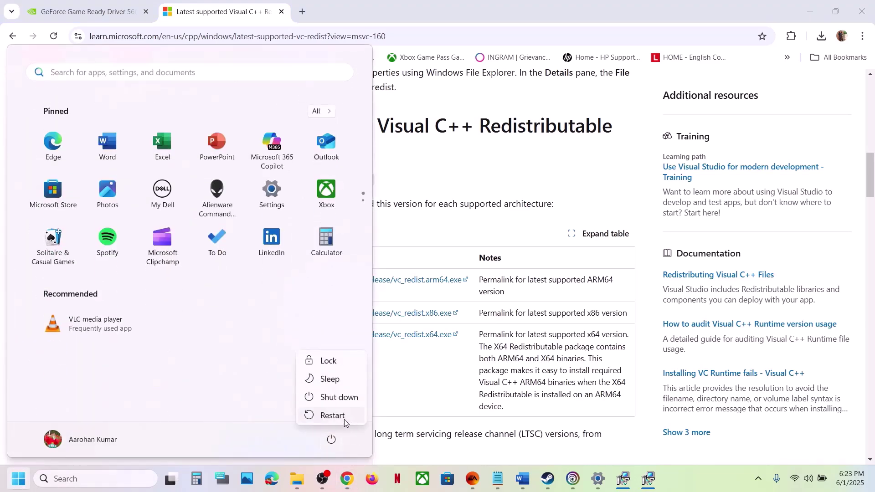
pyautogui.click(523, 479)
# Go to Step 18 in the document and highlight "Update System BIOS".
pyautogui.scroll(-3, 332, 285)
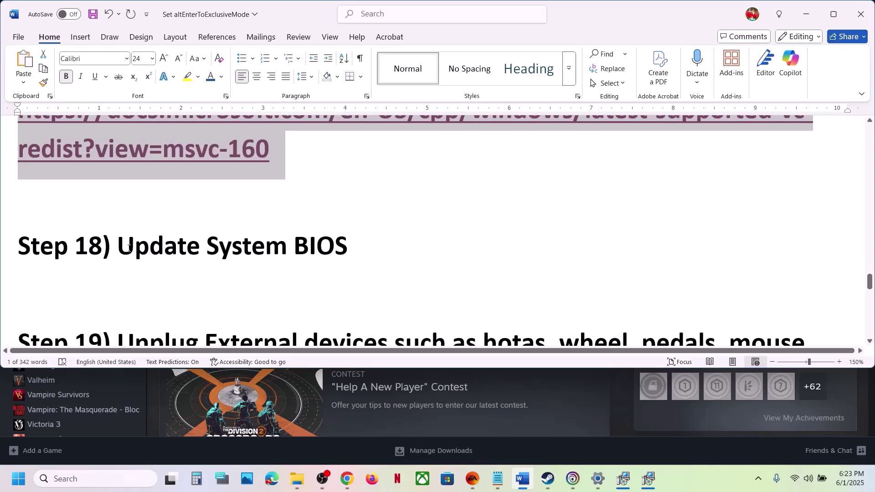
pyautogui.moveTo(129, 248); pyautogui.dragTo(329, 246)
pyautogui.click(330, 247)
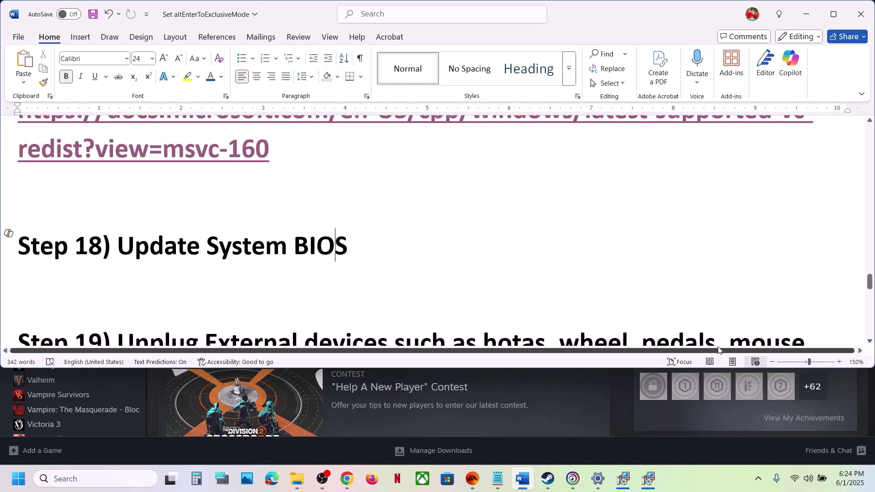
# Check the laptop's battery charge level, and return to highlight the Step 18 BIOS update text again.
pyautogui.click(822, 478)
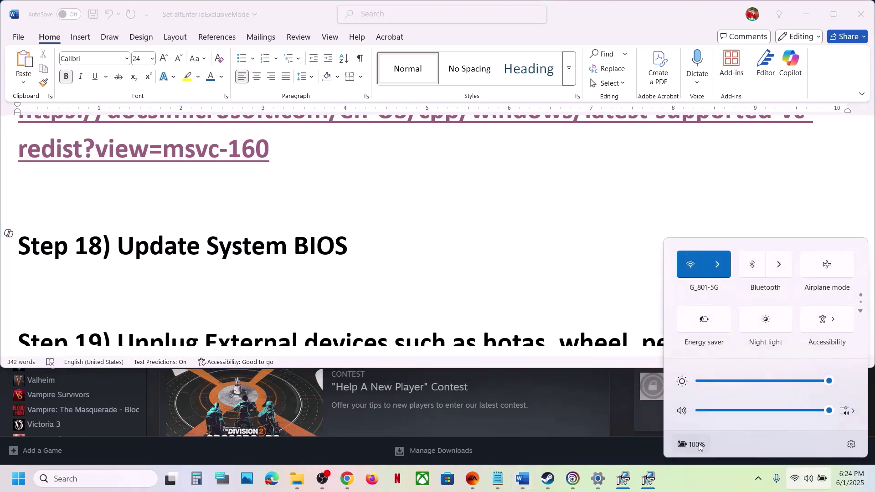
pyautogui.moveTo(700, 445)
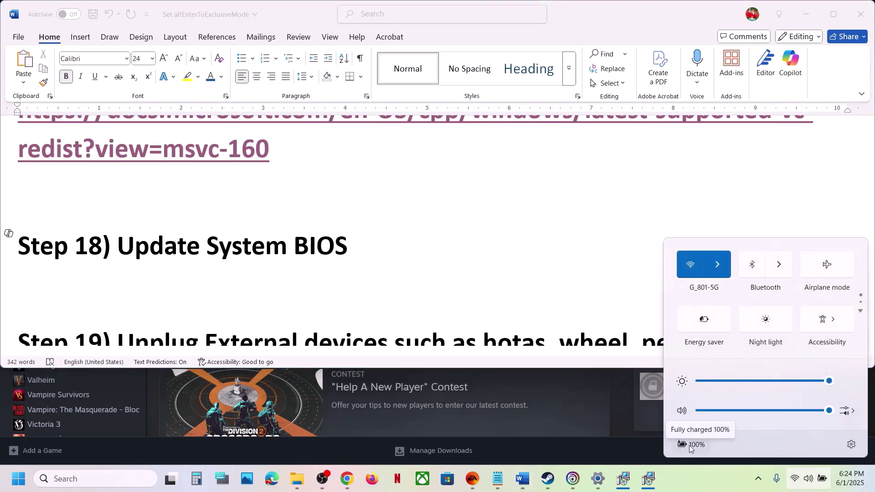
pyautogui.click(299, 250)
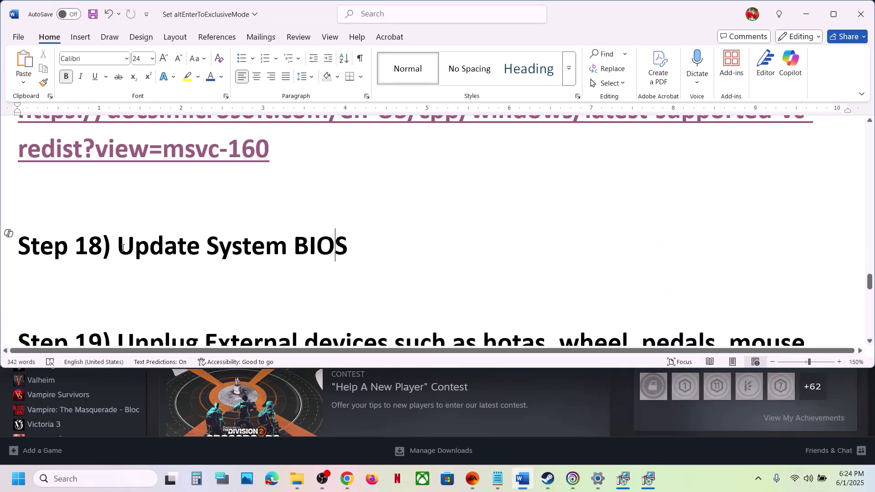
pyautogui.moveTo(123, 248); pyautogui.dragTo(349, 249)
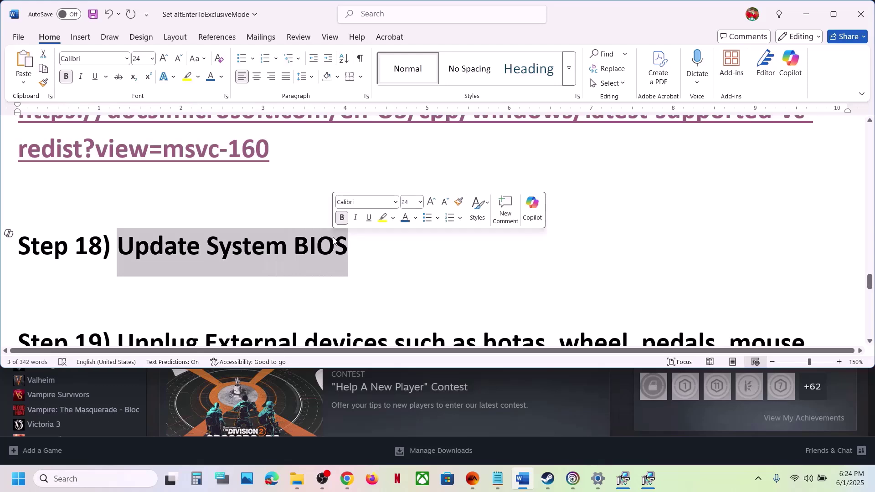
pyautogui.click(243, 244)
# Go through Step 19 on unplugging external devices and highlight "disconnect additional joystick/controllers connected".
pyautogui.scroll(-5, 243, 244)
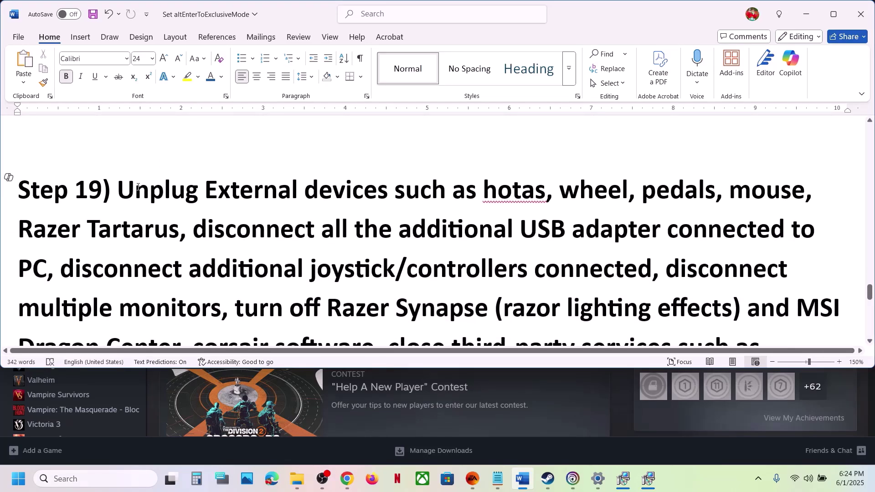
pyautogui.moveTo(128, 199); pyautogui.dragTo(652, 271)
pyautogui.click(61, 273)
pyautogui.scroll(-2, 591, 266)
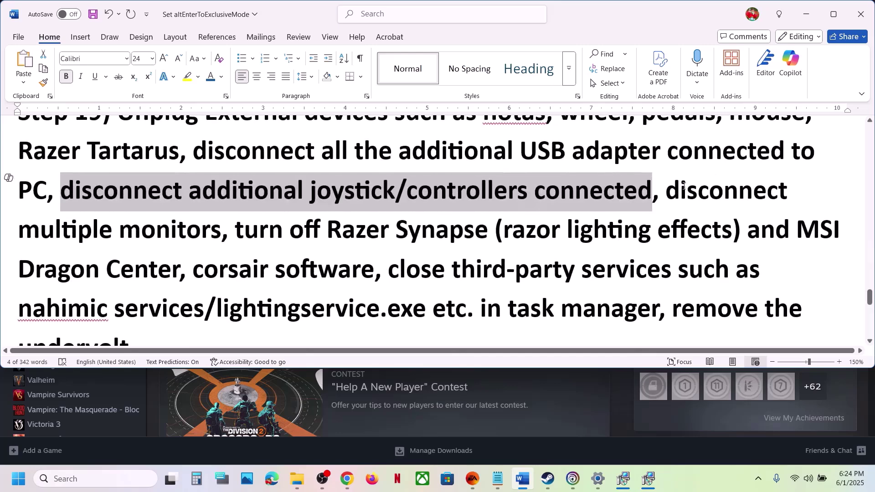
# Highlight the remaining Step 19 advice, from "disconnect multiple monitors" through "remove the undervolt", and move on to Step 20.
pyautogui.moveTo(663, 192); pyautogui.dragTo(204, 234)
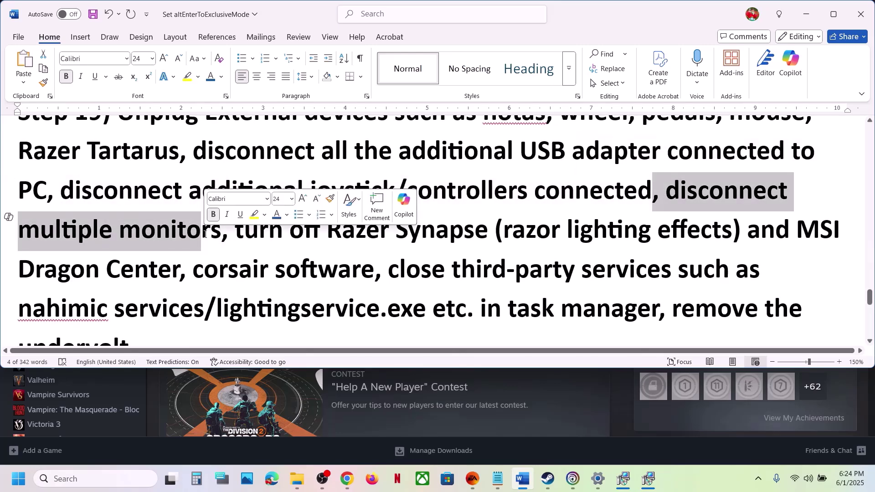
pyautogui.scroll(-1, 286, 233)
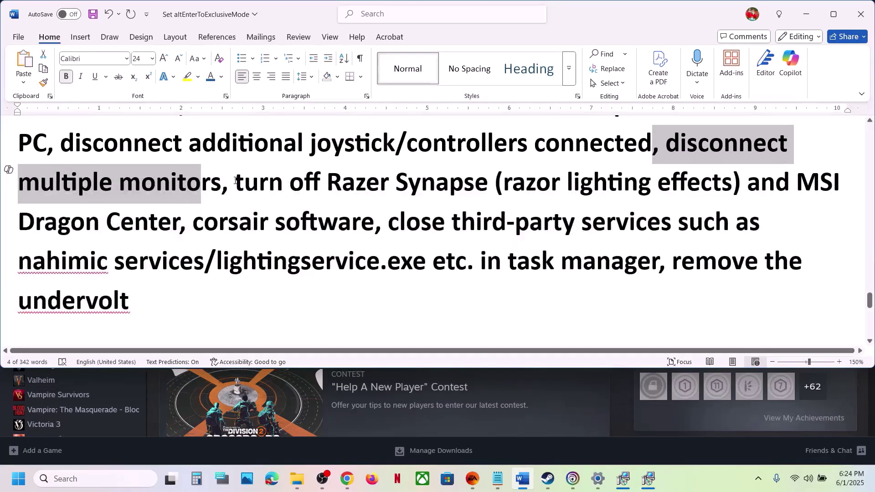
pyautogui.moveTo(236, 182); pyautogui.dragTo(192, 303)
pyautogui.click(193, 303)
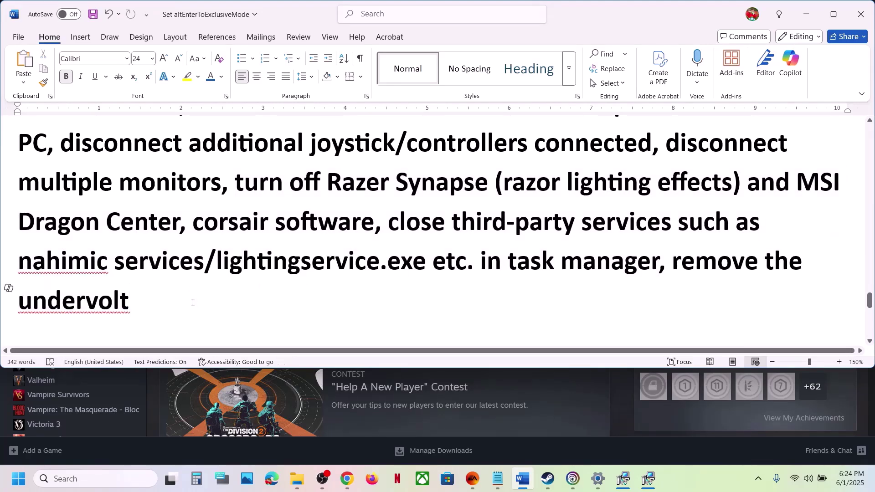
pyautogui.scroll(-5, 192, 303)
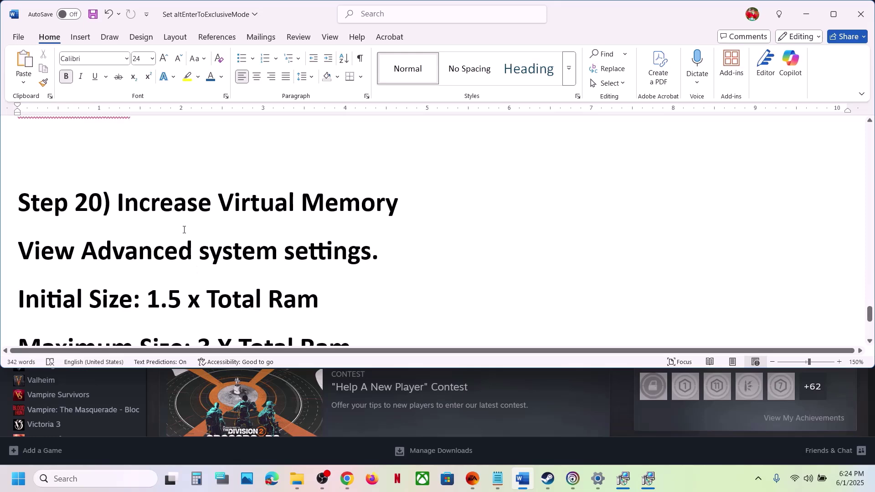
pyautogui.click(682, 488)
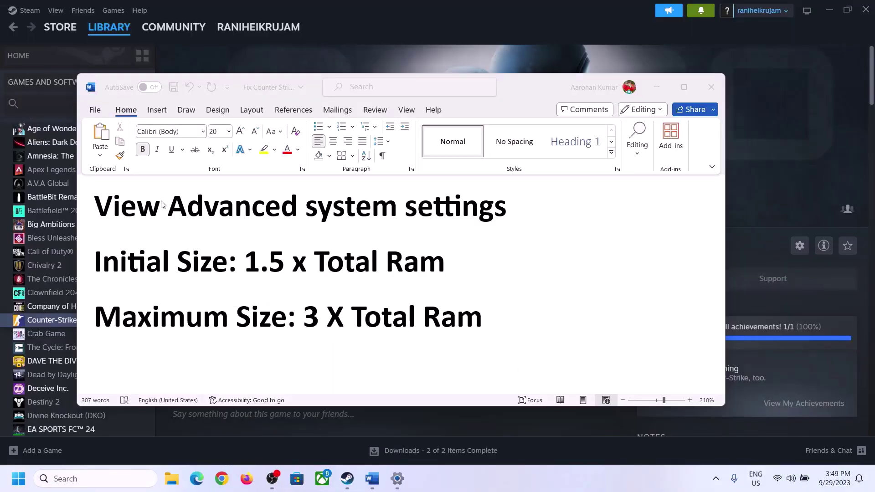
# Copy "View Advanced system settings" from the document, find it with Windows search, and open System Properties over the document.
pyautogui.moveTo(126, 212); pyautogui.dragTo(471, 229)
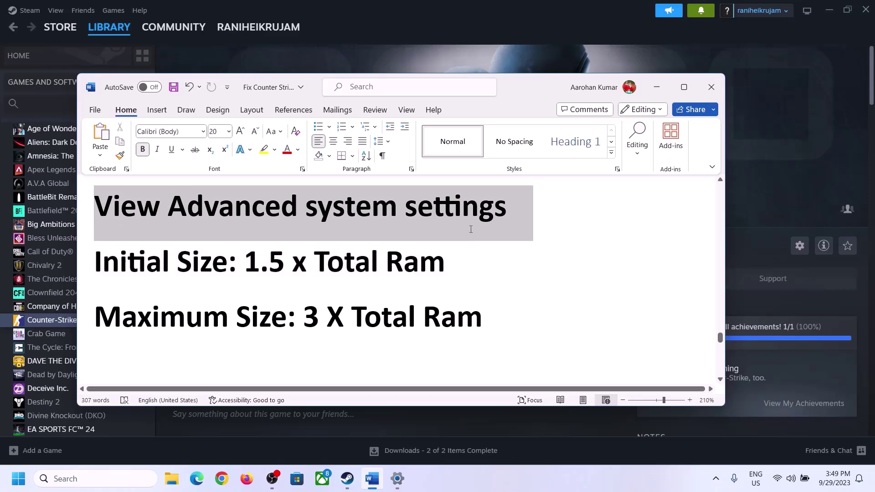
pyautogui.hotkey('ctrl', 'c')
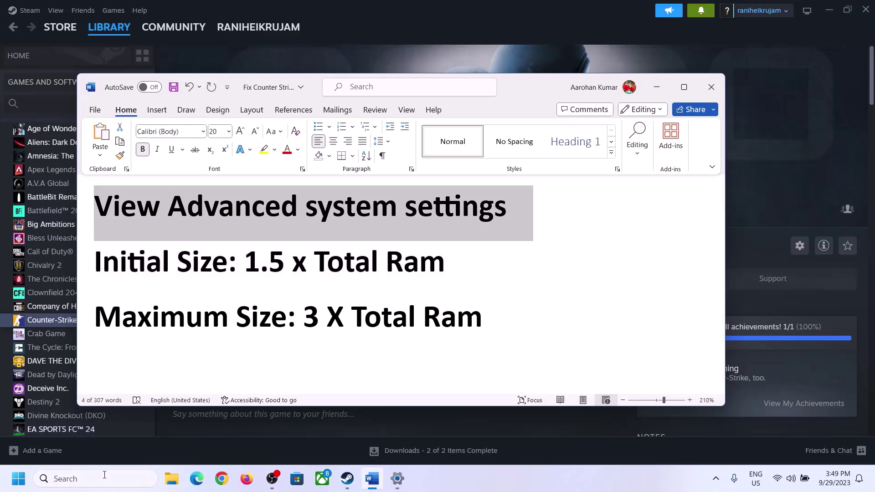
pyautogui.click(104, 479)
pyautogui.hotkey('ctrl', 'v')
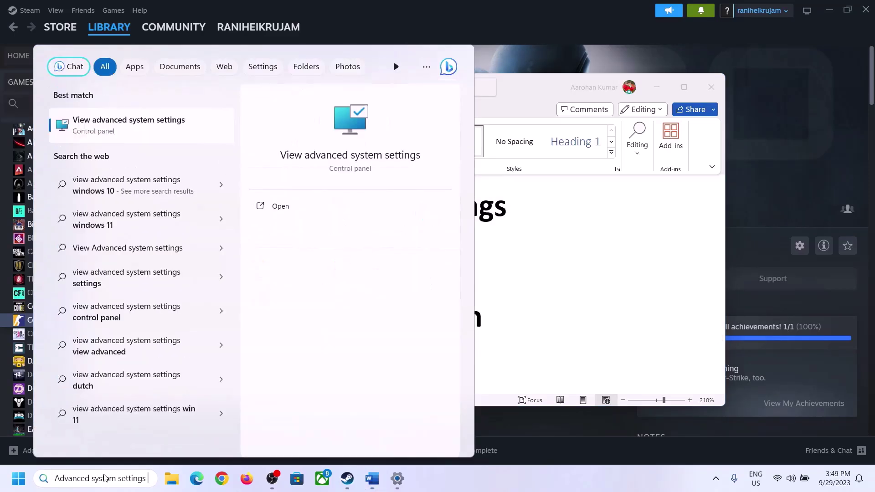
pyautogui.click(123, 132)
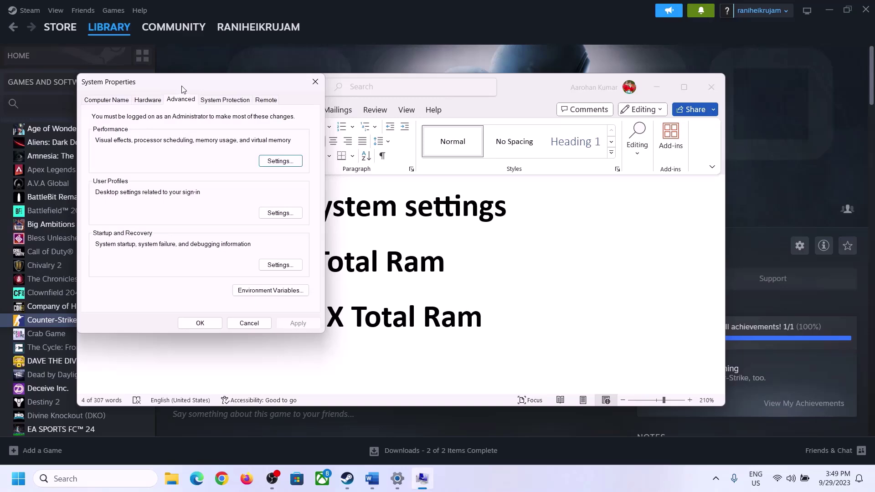
pyautogui.moveTo(182, 89); pyautogui.dragTo(391, 157)
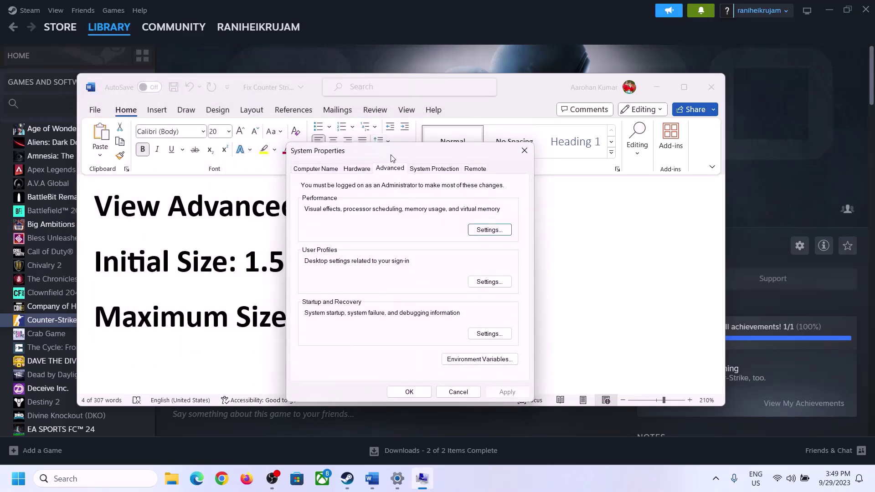
# In the Virtual Memory settings, turn off automatic paging file management and choose a custom size for drive C.
pyautogui.click(489, 231)
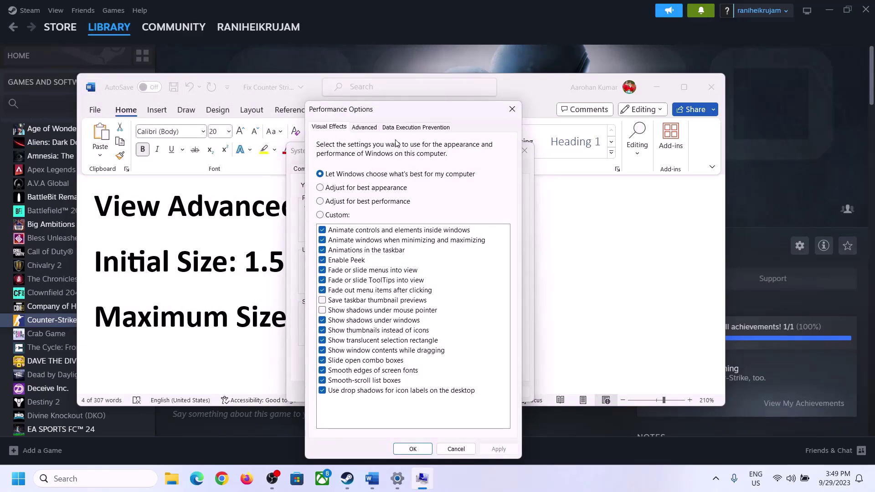
pyautogui.click(365, 128)
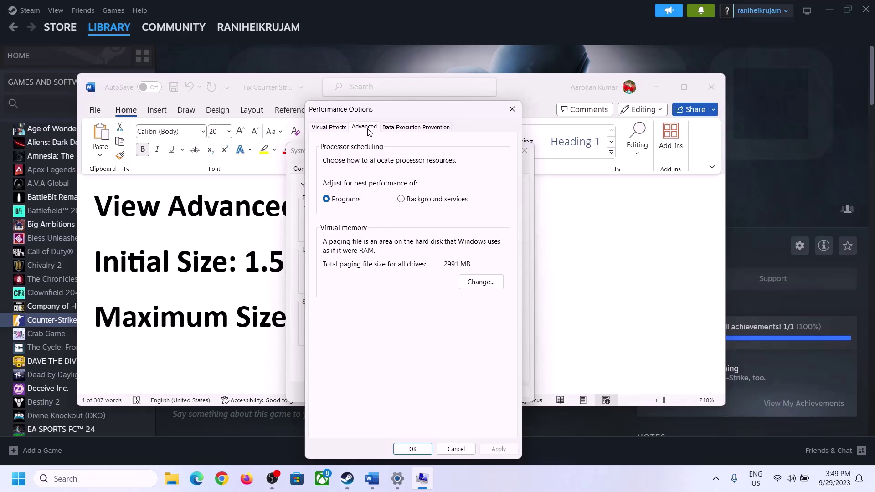
pyautogui.click(484, 283)
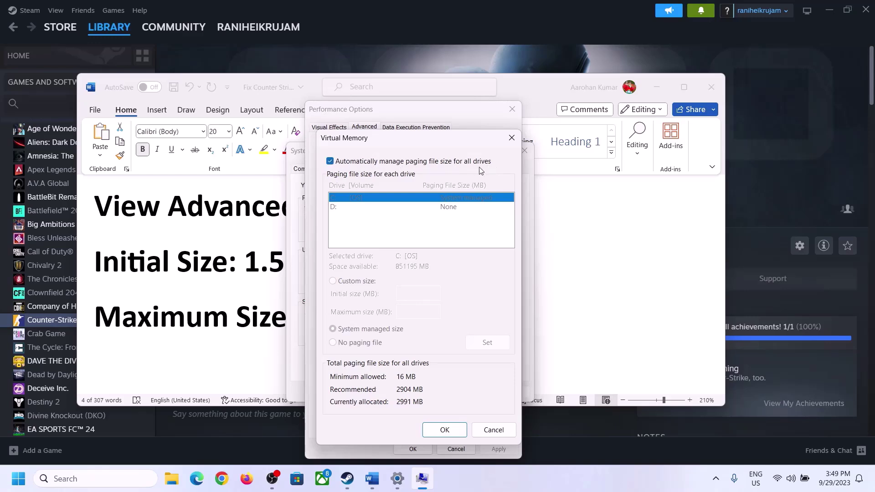
pyautogui.click(330, 161)
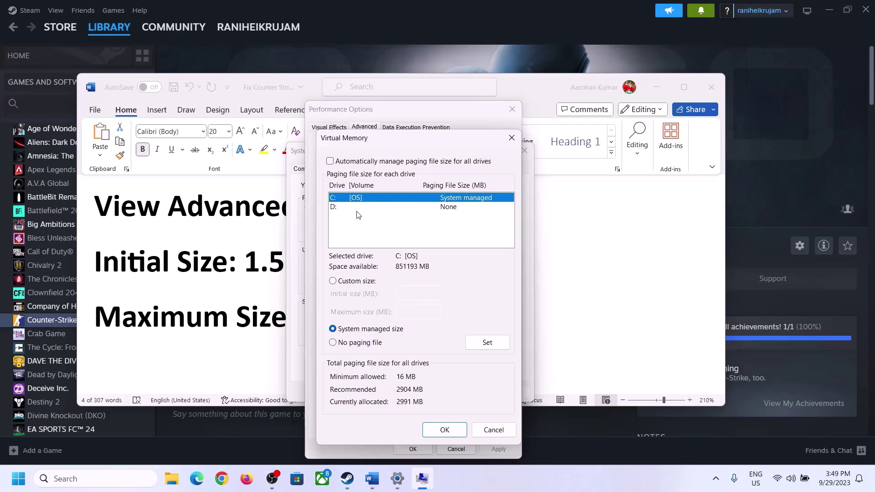
pyautogui.click(334, 282)
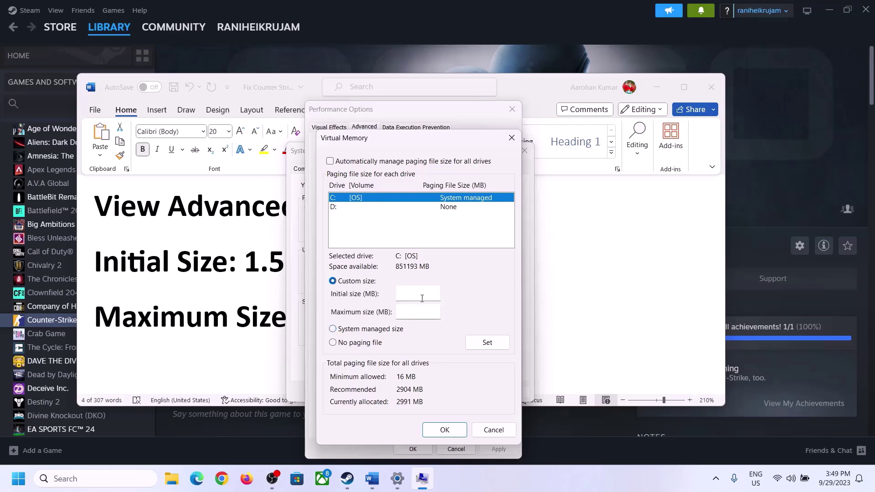
# Highlight the "1.5 x Total Ram" formula in the document and check the installed RAM in the system's device specifications.
pyautogui.click(246, 269)
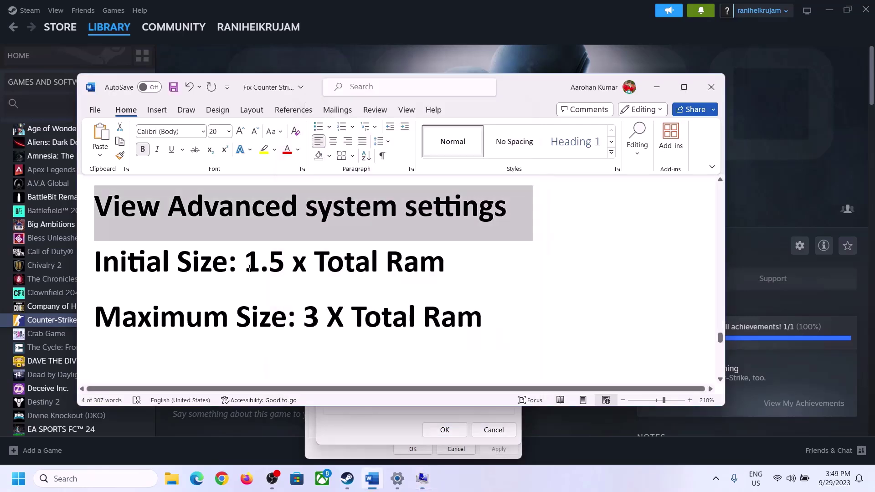
pyautogui.moveTo(250, 261); pyautogui.dragTo(407, 272)
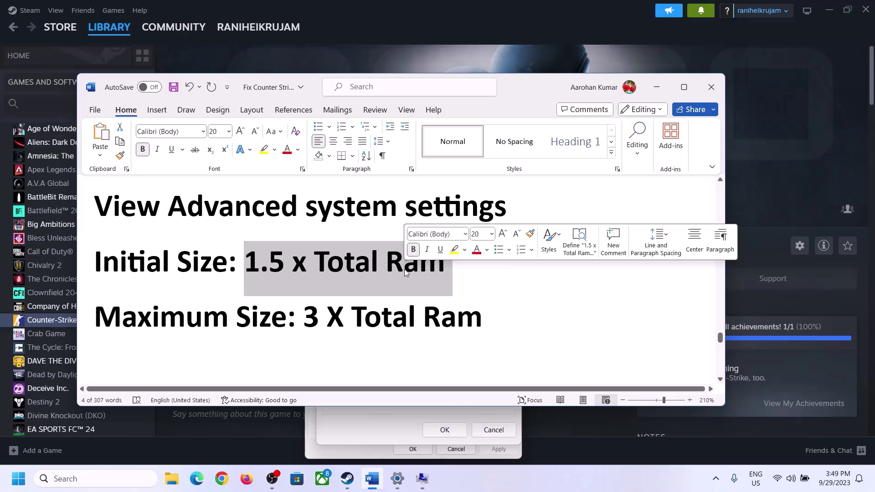
pyautogui.click(397, 479)
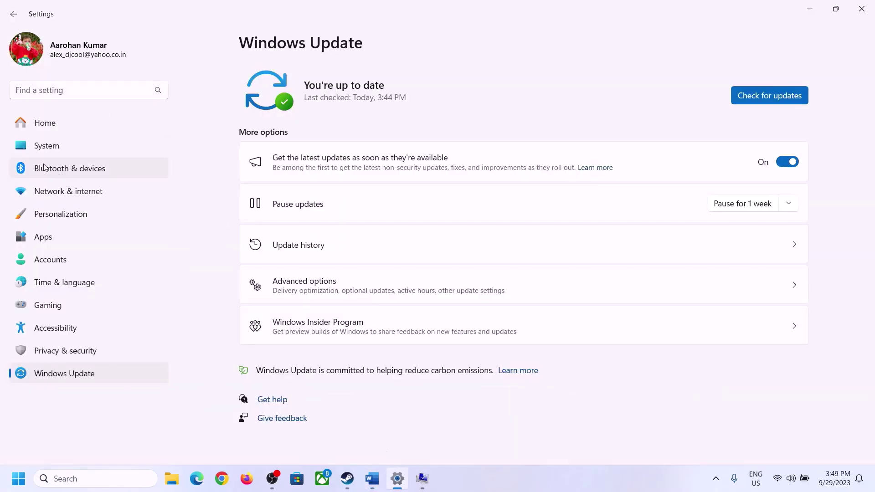
pyautogui.click(40, 146)
pyautogui.scroll(-7, 322, 353)
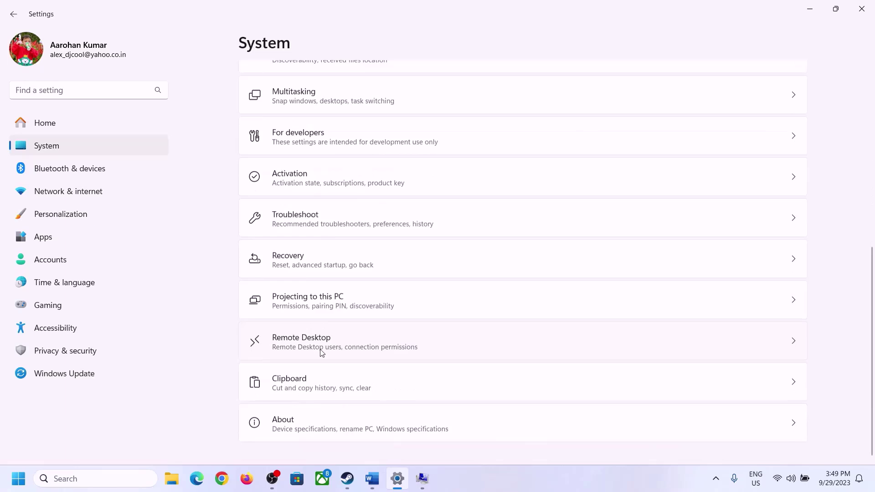
pyautogui.click(288, 432)
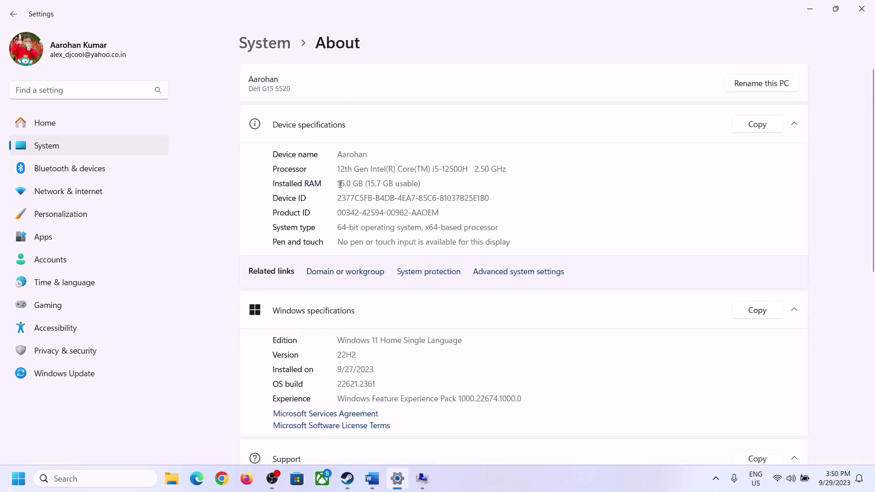
pyautogui.moveTo(346, 183); pyautogui.dragTo(333, 184)
pyautogui.click(352, 185)
pyautogui.moveTo(349, 182); pyautogui.dragTo(334, 179)
# Launch Calculator through the Run command calc and place it beside the document's paging size formulas.
pyautogui.click(419, 480)
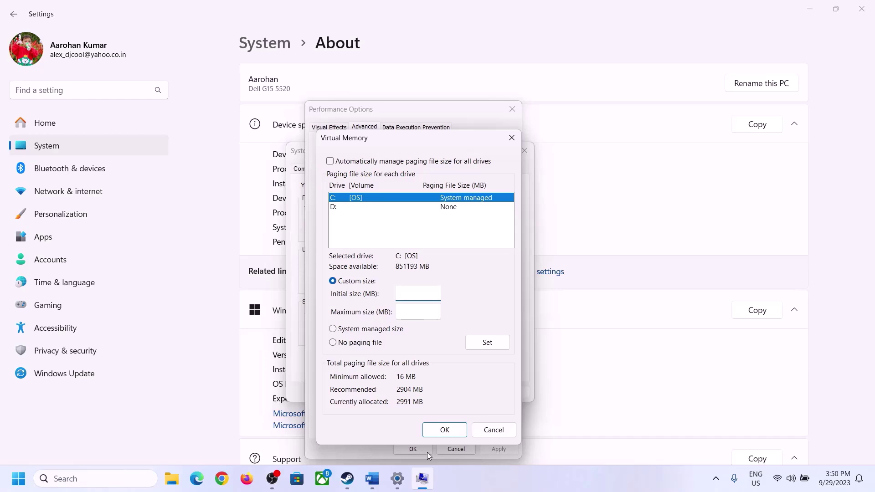
pyautogui.moveTo(396, 478)
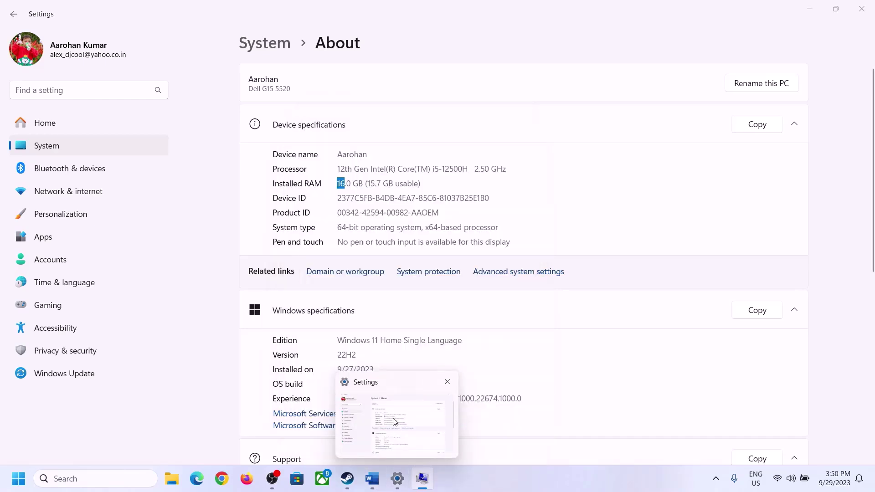
pyautogui.press('super+r')
pyautogui.write('c')
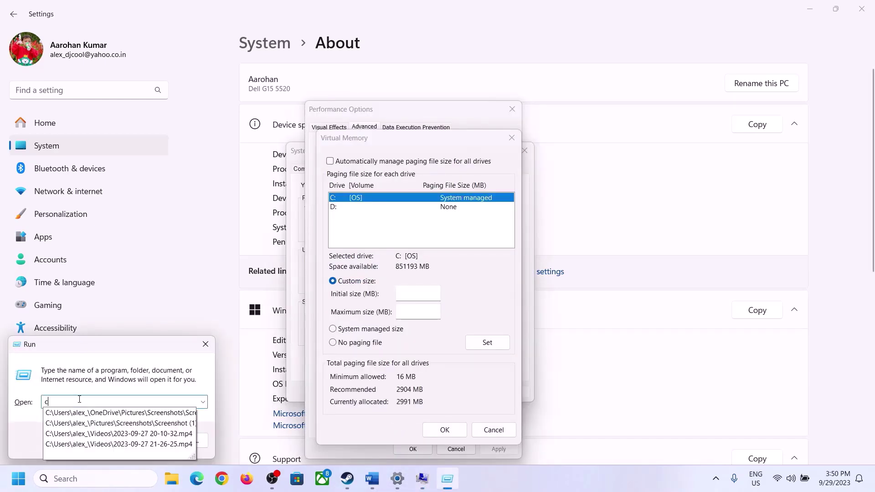
pyautogui.write('alc')
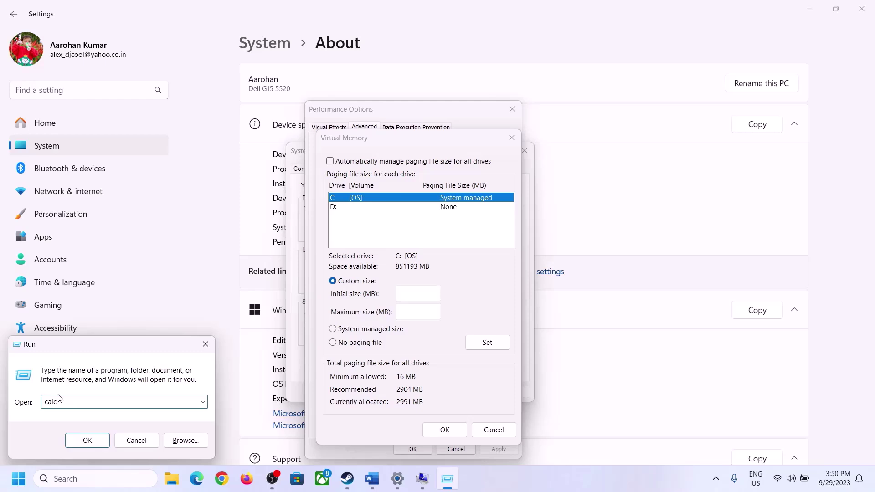
pyautogui.click(87, 441)
pyautogui.moveTo(108, 19); pyautogui.dragTo(637, 153)
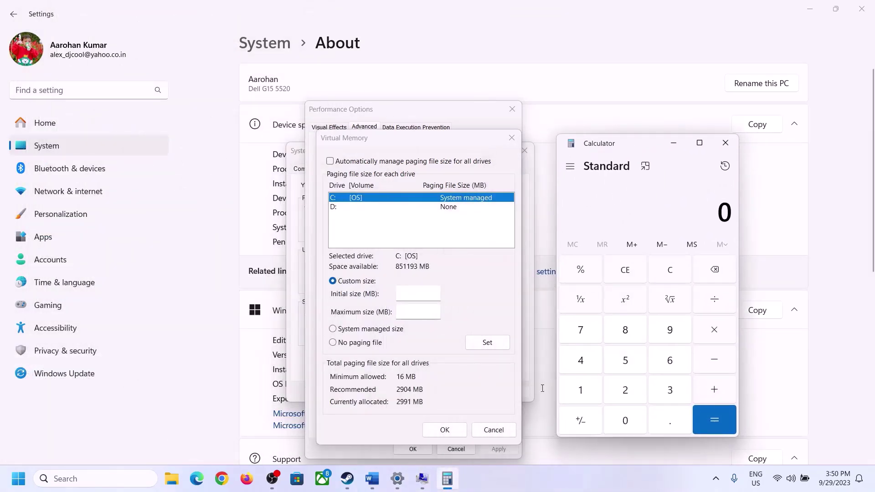
pyautogui.click(372, 486)
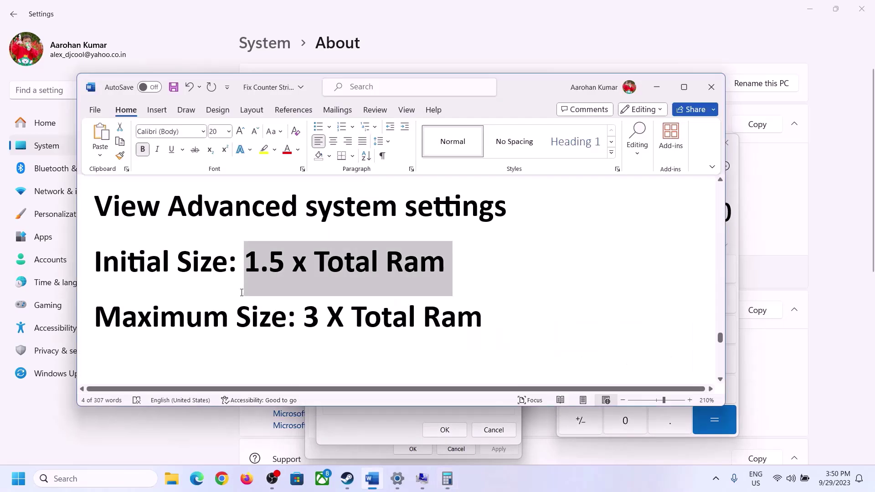
pyautogui.click(447, 479)
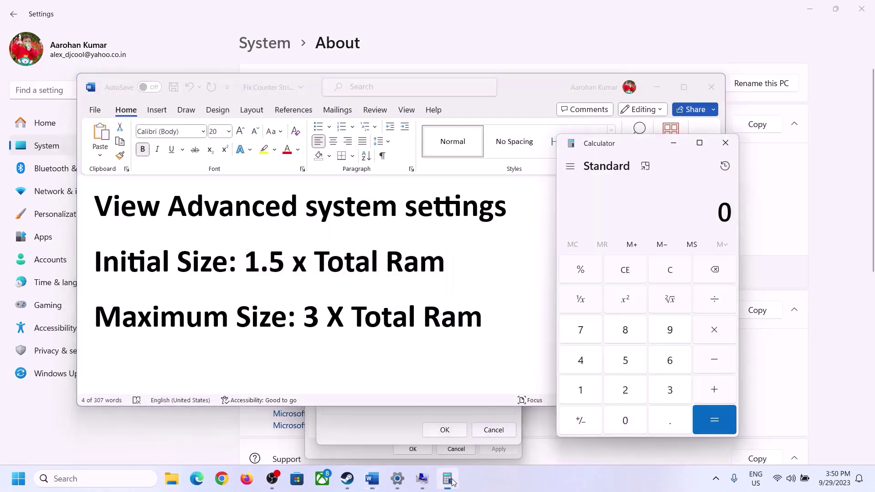
pyautogui.click(586, 391)
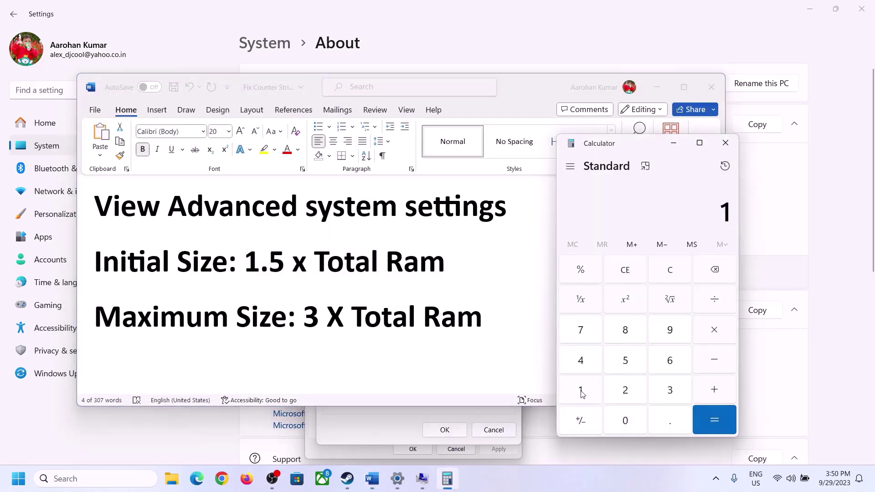
pyautogui.click(667, 365)
pyautogui.click(671, 279)
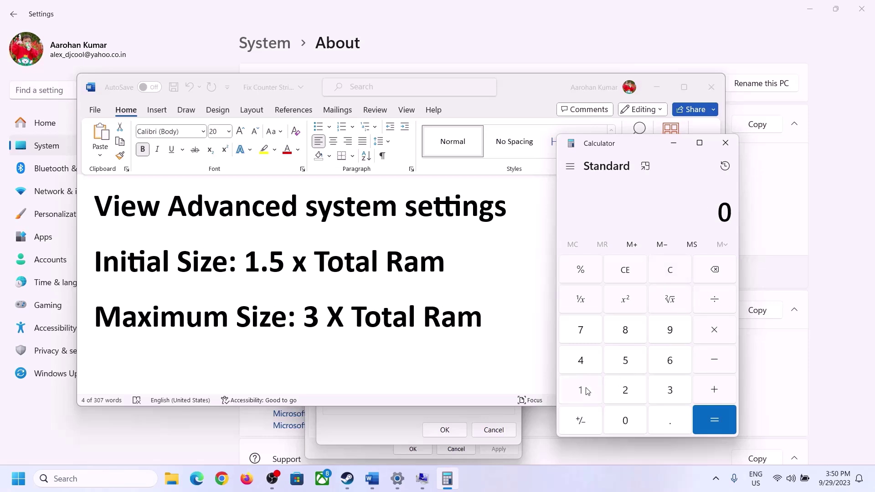
# Convert the installed RAM from gigabytes to megabytes by calculating 16 × 1024.
pyautogui.click(586, 390)
pyautogui.click(670, 360)
pyautogui.click(714, 337)
pyautogui.click(581, 397)
pyautogui.click(626, 424)
pyautogui.click(627, 390)
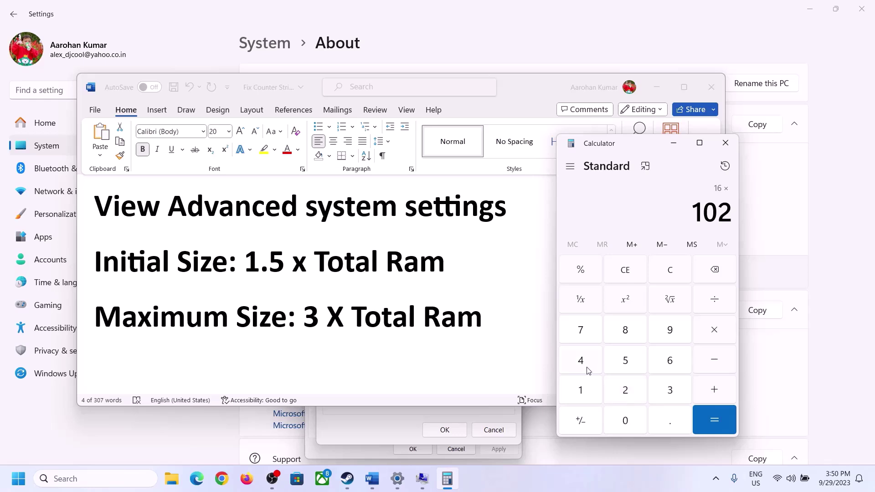
pyautogui.click(582, 361)
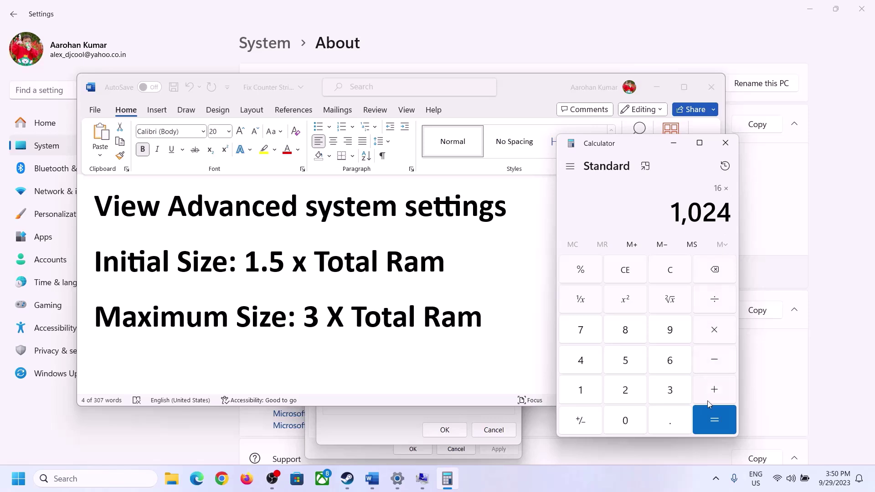
pyautogui.click(714, 420)
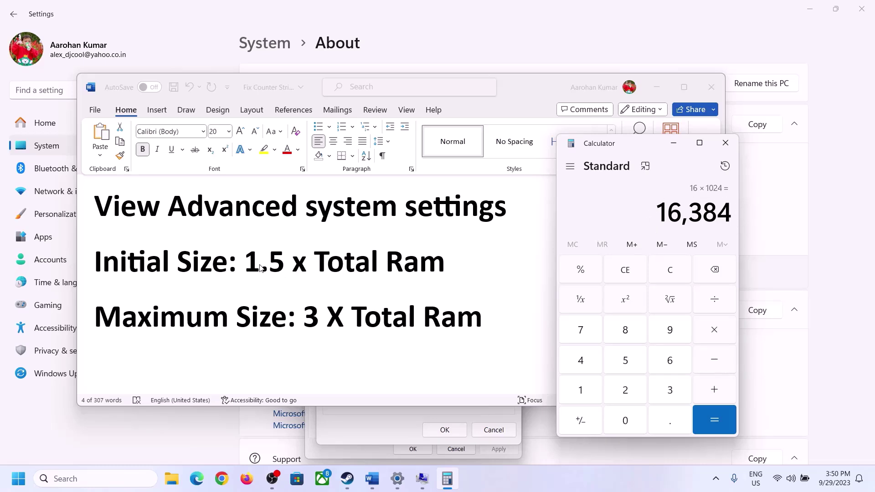
# Multiply the RAM in megabytes by 1.5 to work out the initial paging file size.
pyautogui.click(715, 334)
pyautogui.click(595, 392)
pyautogui.click(666, 430)
pyautogui.click(626, 361)
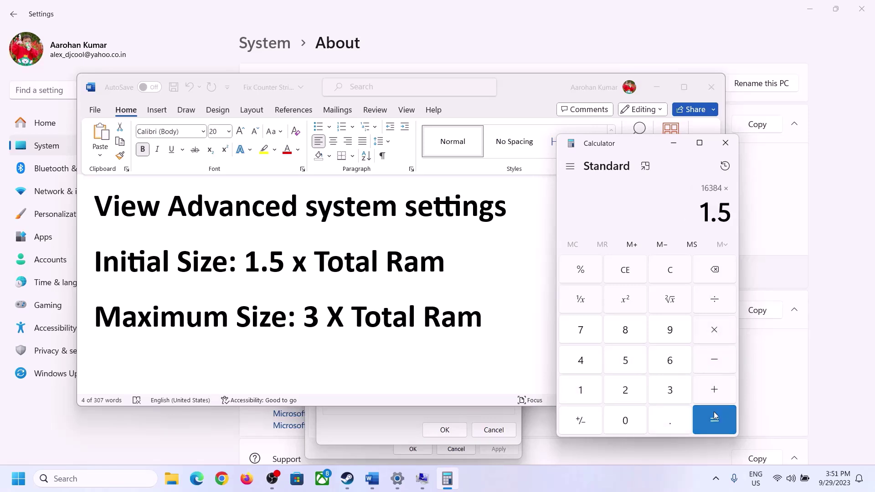
pyautogui.click(714, 418)
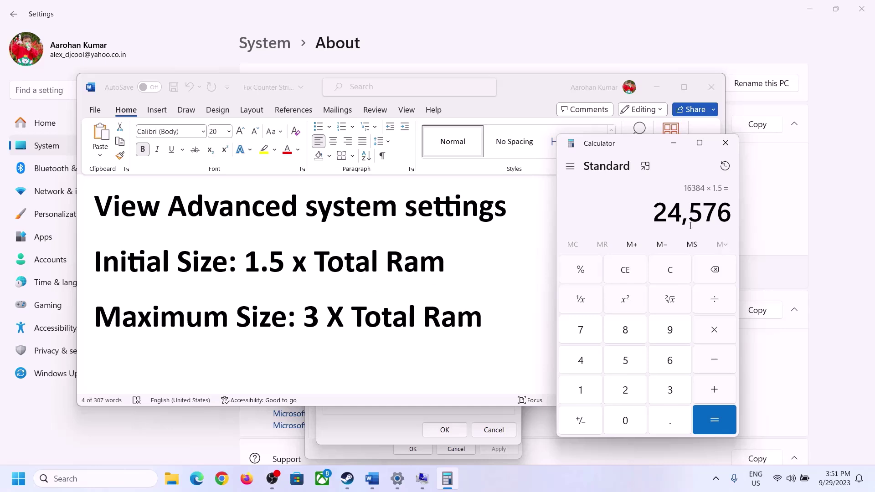
# Set the initial size of the C: drive's custom paging file to 24576 MB.
pyautogui.click(387, 425)
pyautogui.click(414, 294)
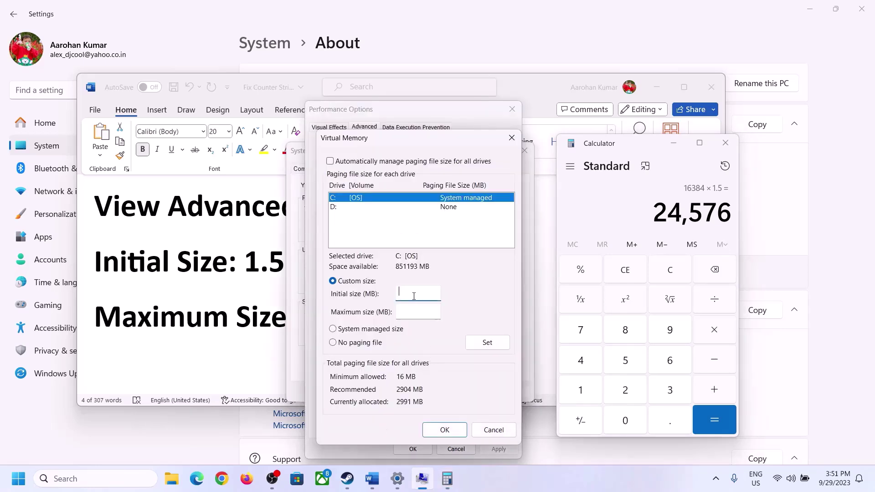
pyautogui.write('24576')
pyautogui.click(438, 312)
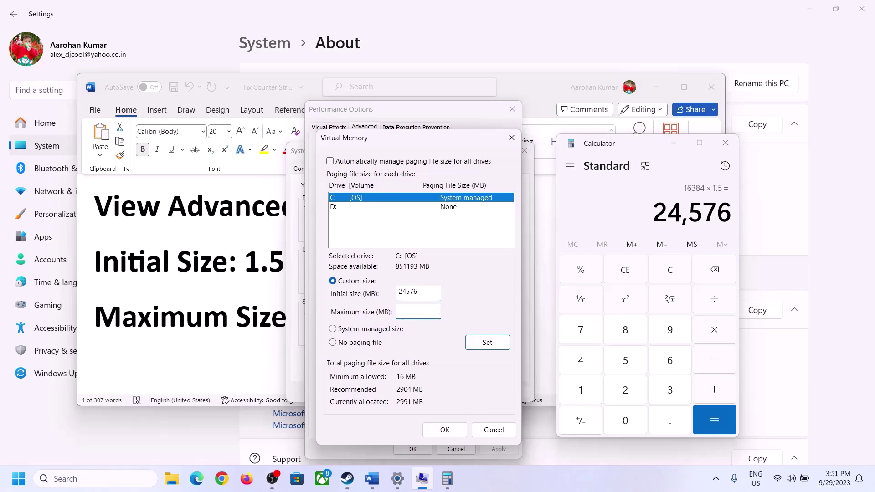
# Check the maximum size formula and installed RAM, clear Calculator, and convert the RAM to megabytes by calculating 16 × 1024.
pyautogui.click(258, 317)
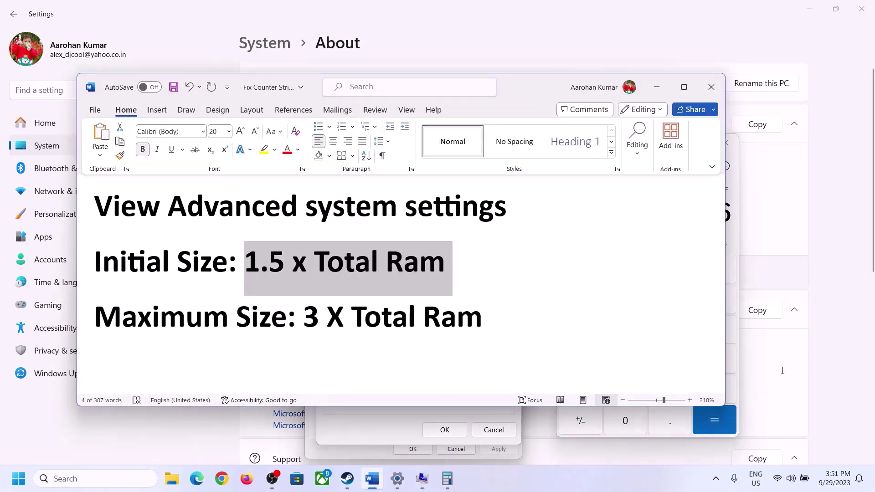
pyautogui.click(737, 245)
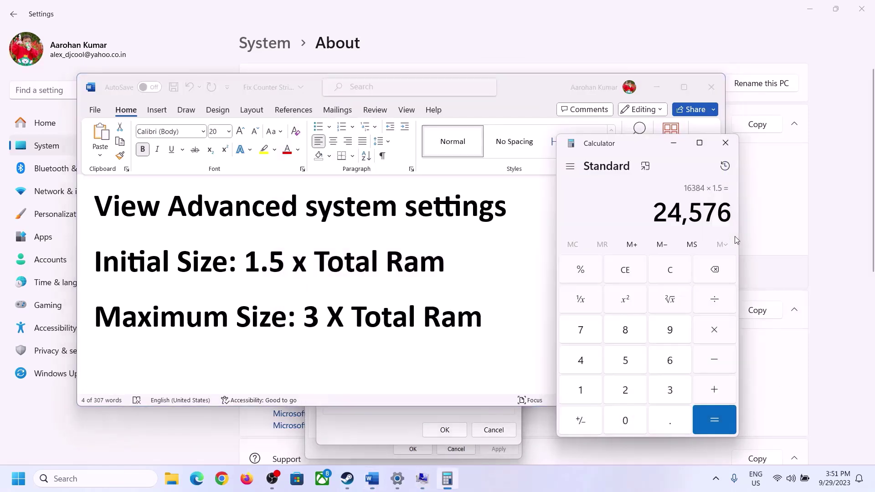
pyautogui.click(671, 270)
pyautogui.click(398, 478)
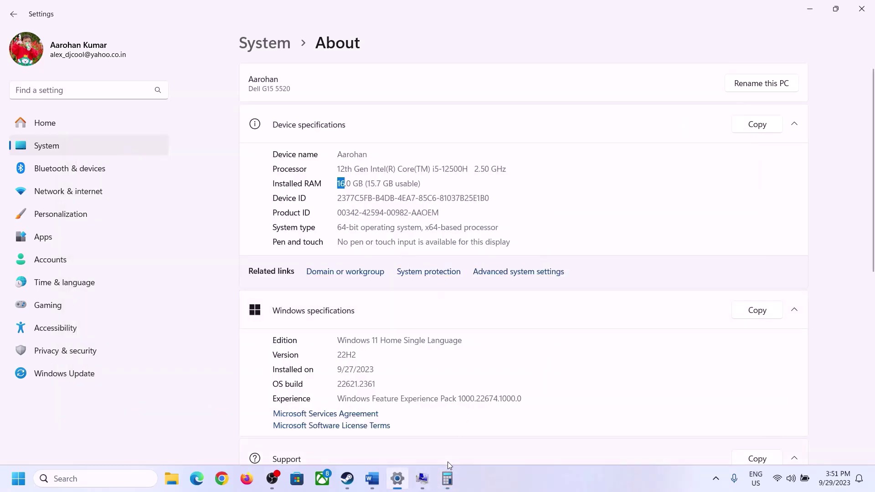
pyautogui.click(448, 478)
pyautogui.click(591, 389)
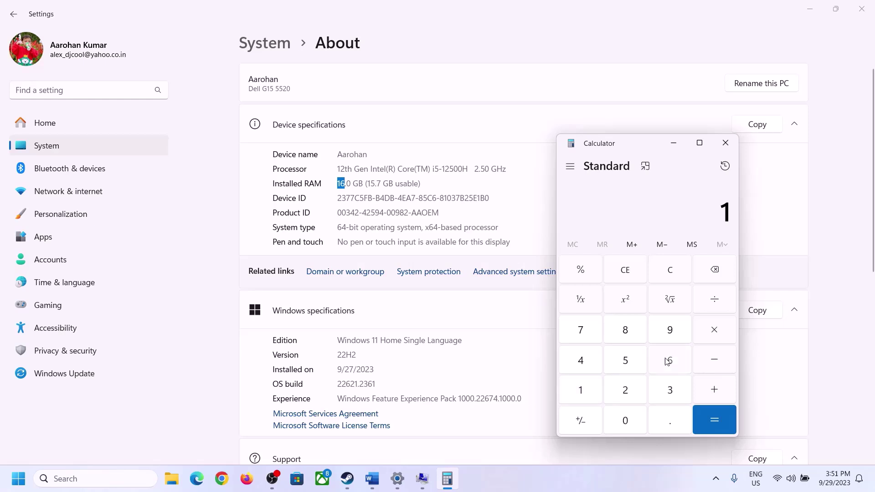
pyautogui.click(668, 361)
pyautogui.click(710, 331)
pyautogui.click(586, 385)
pyautogui.click(619, 416)
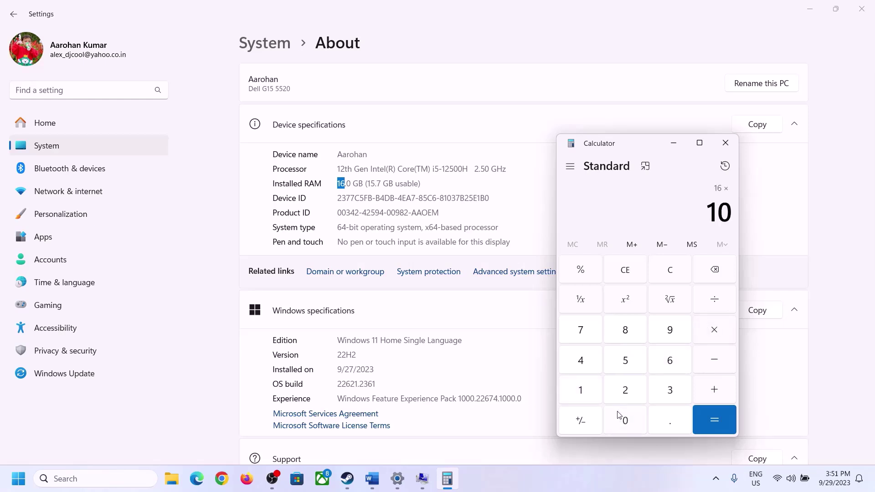
pyautogui.click(625, 389)
pyautogui.click(584, 367)
pyautogui.click(711, 417)
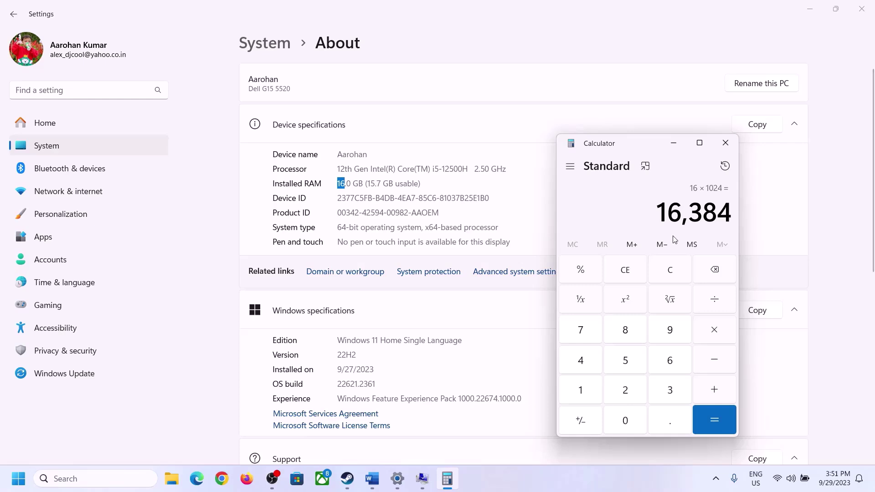
# Check the maximum size formula in the Word document and multiply the RAM in megabytes by 3 in Calculator.
pyautogui.click(372, 479)
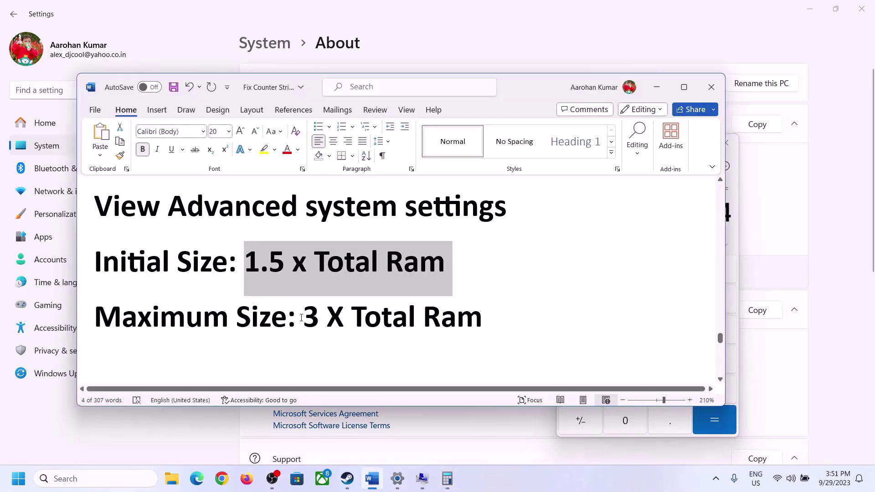
pyautogui.click(447, 479)
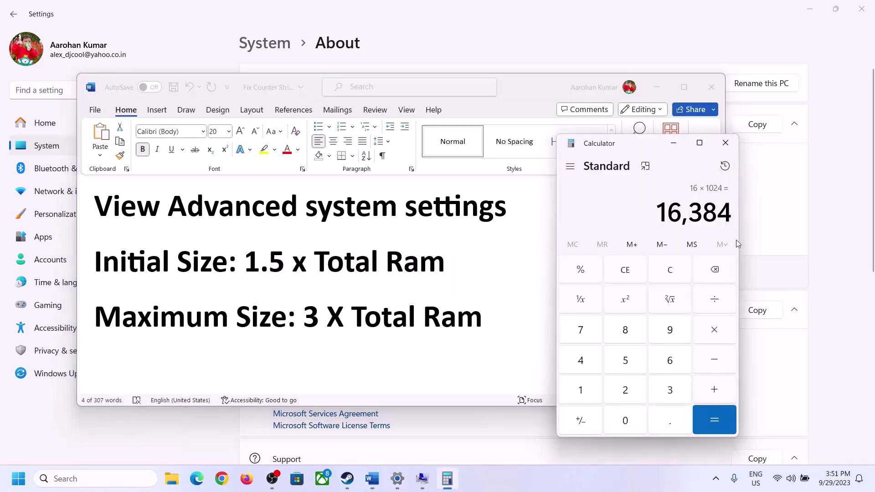
pyautogui.click(714, 330)
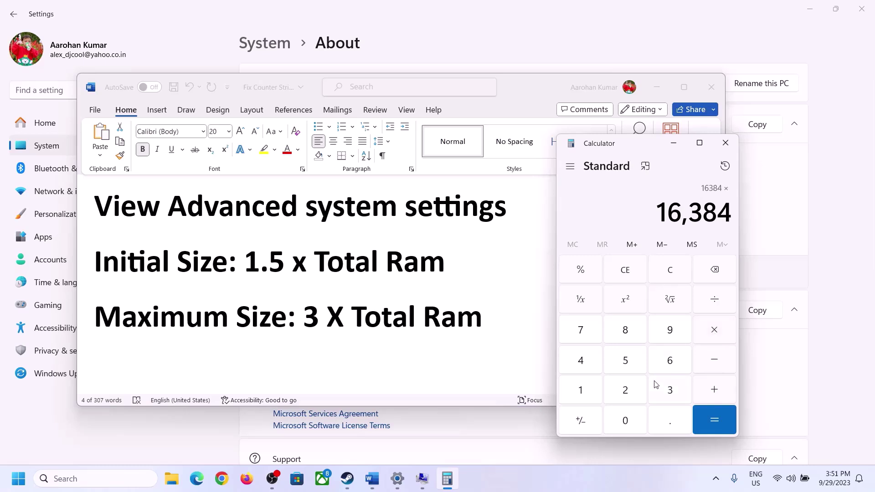
pyautogui.click(662, 391)
pyautogui.click(720, 418)
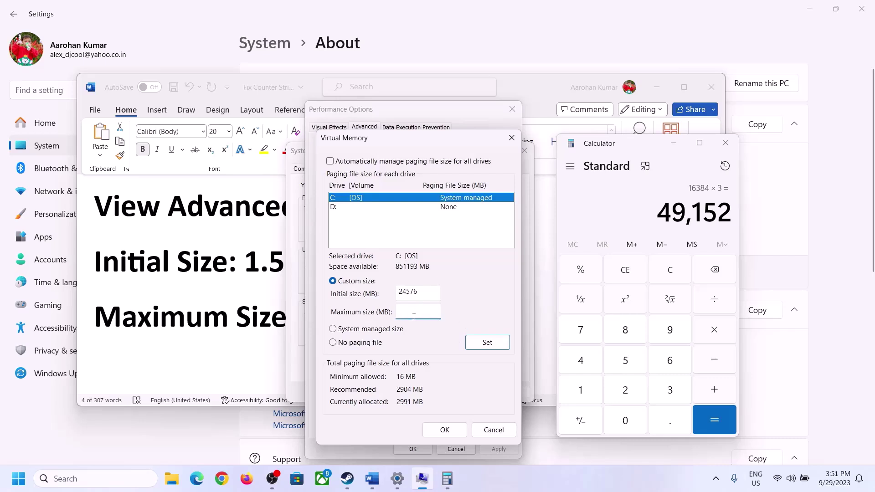
# Set the C: drive's maximum paging file size to 49152 MB and apply the custom virtual memory range.
pyautogui.write('49152')
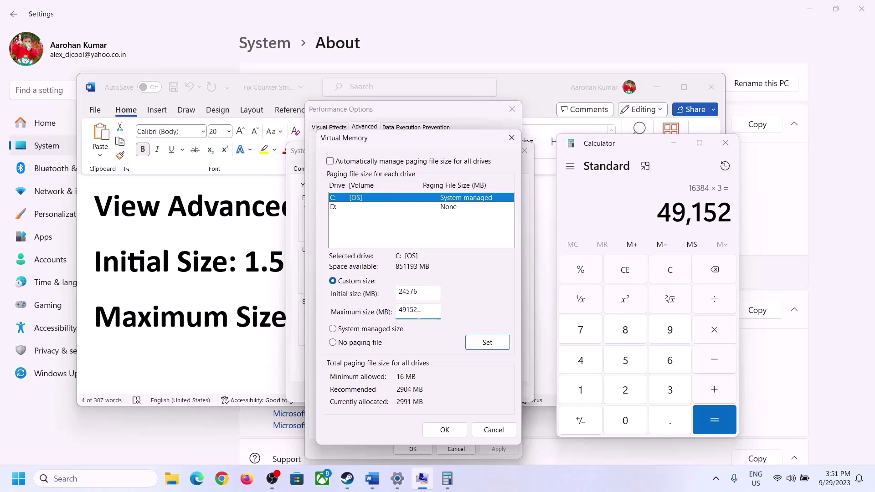
pyautogui.click(487, 343)
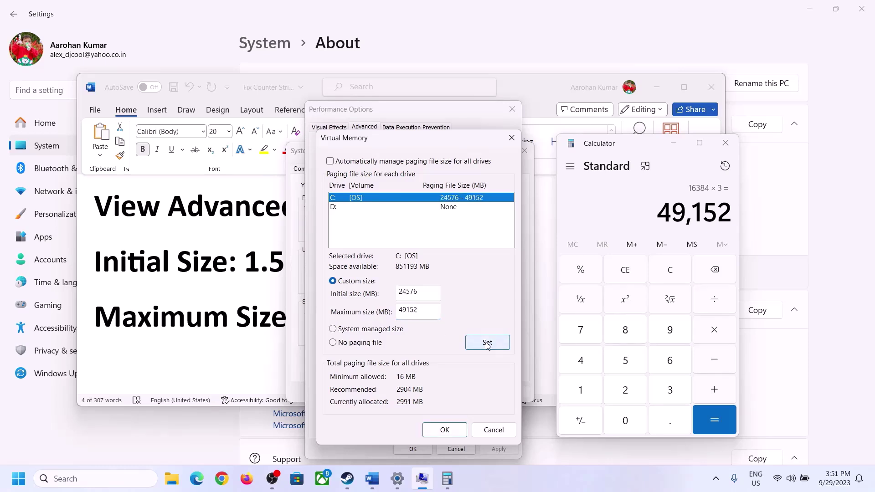
pyautogui.click(450, 429)
pyautogui.click(529, 280)
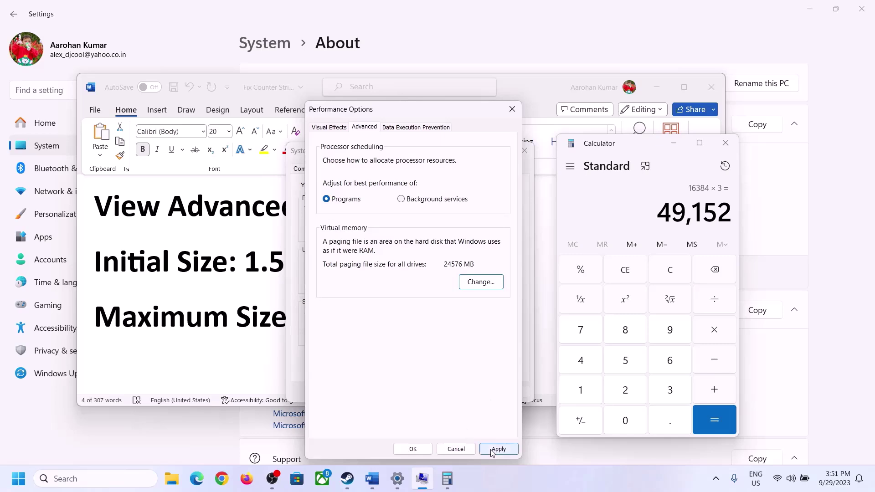
# Accept and close Performance Options and System Properties, dismissing the restart prompt without restarting.
pyautogui.click(413, 449)
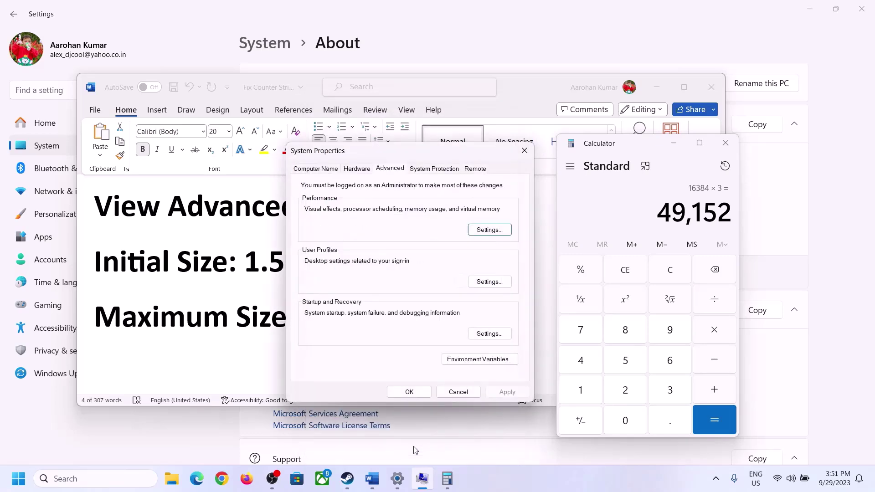
pyautogui.click(414, 391)
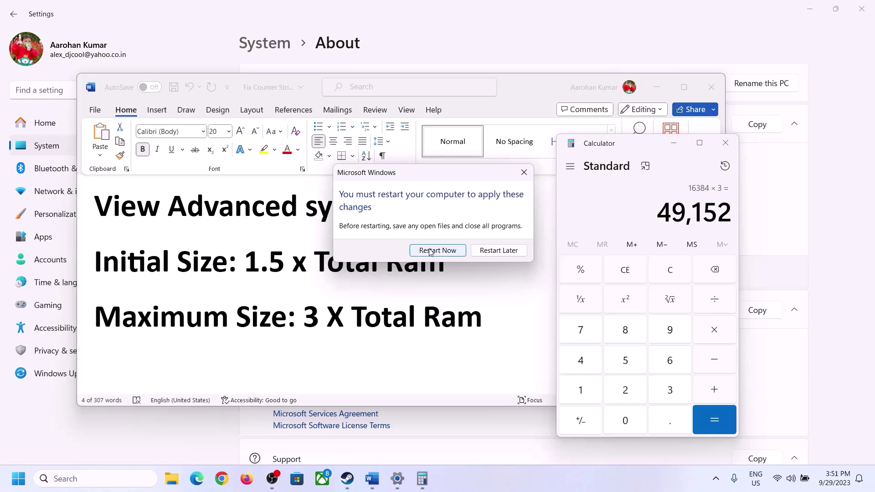
pyautogui.click(523, 173)
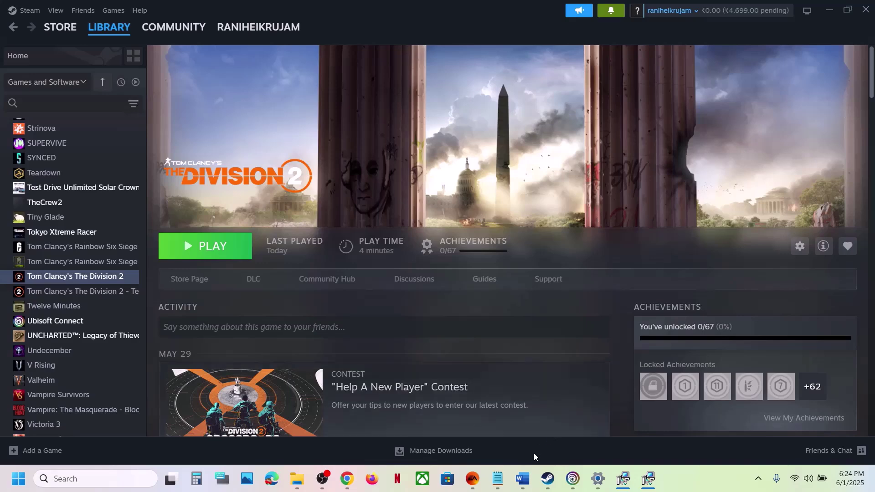
# Switch to the Word document and highlight the Step 21 instructions about uninstalling and reinstalling the game.
pyautogui.click(522, 479)
pyautogui.scroll(-5, 366, 233)
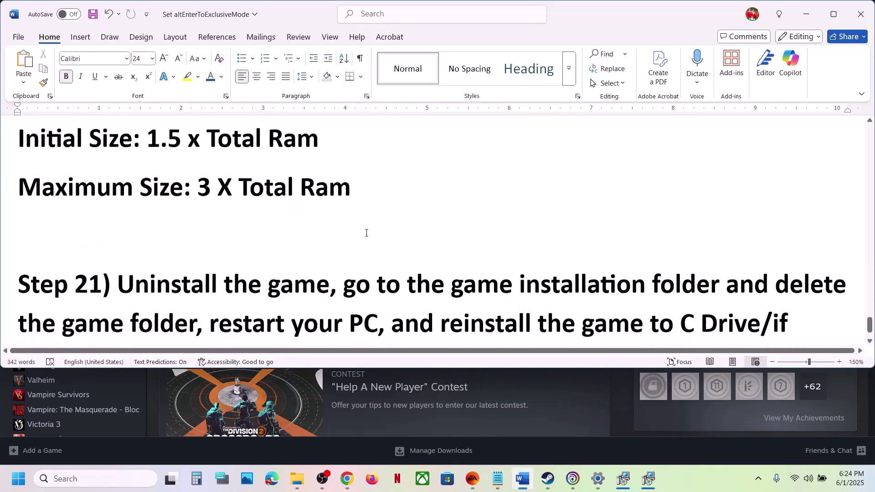
pyautogui.moveTo(198, 236); pyautogui.dragTo(538, 327)
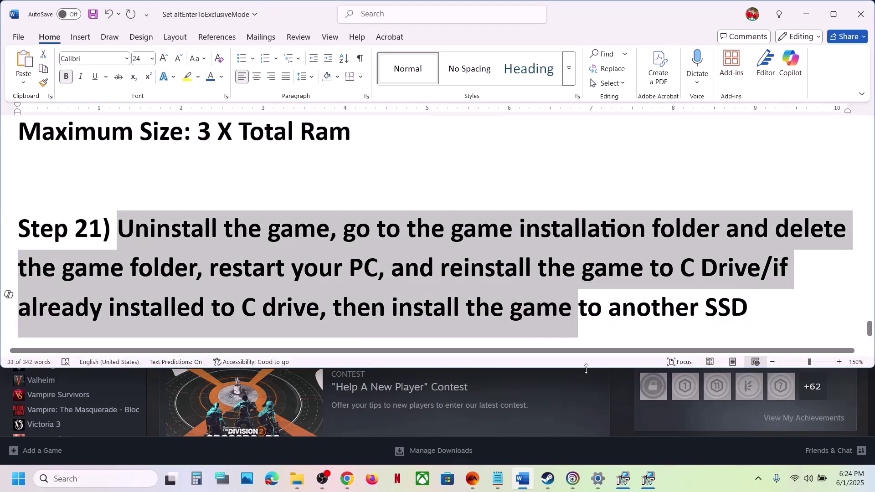
# Switch to Steam and show the management options, including Uninstall, for Tom Clancy's The Division 2.
pyautogui.click(617, 395)
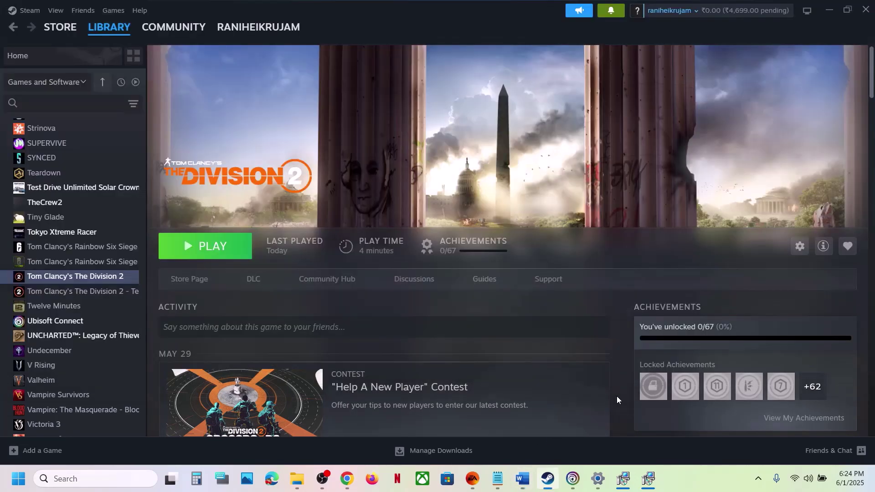
pyautogui.rightClick(118, 277)
pyautogui.moveTo(155, 344)
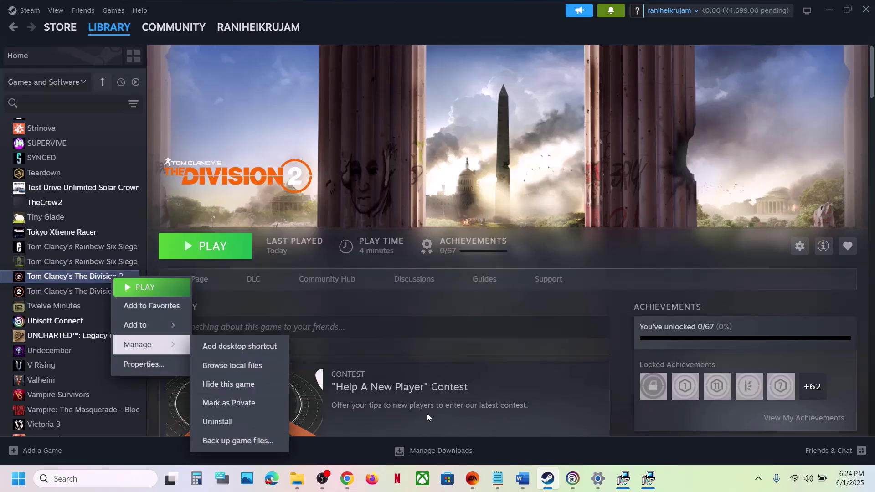
# Switch to Ubisoft Connect and show the Uninstall option for the non-Steam copy of Tom Clancy's The Division 2.
pyautogui.click(578, 481)
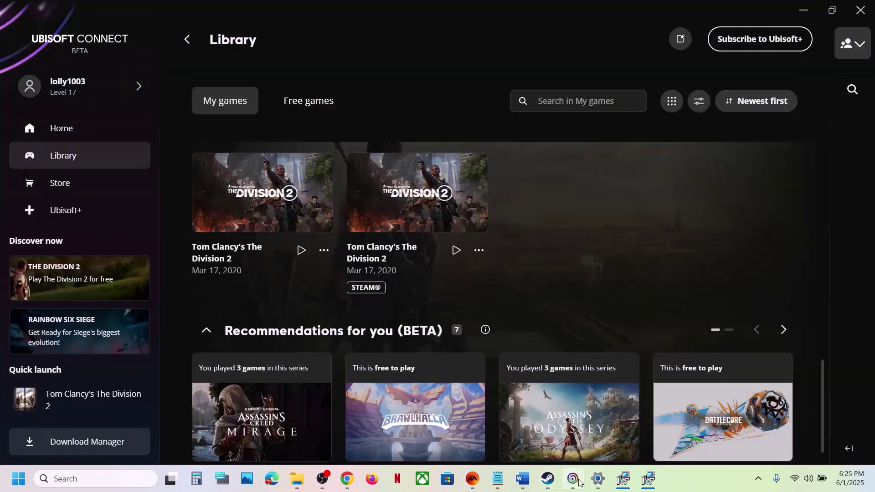
pyautogui.click(324, 250)
pyautogui.moveTo(394, 347)
pyautogui.moveTo(378, 389)
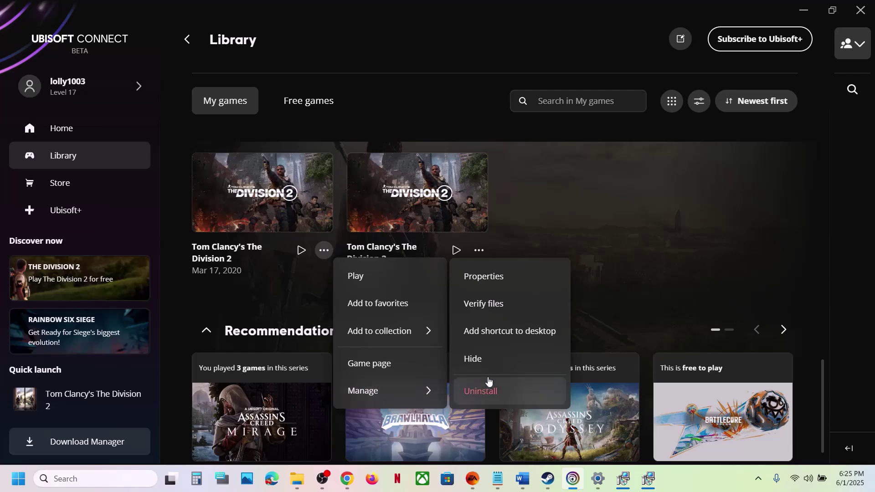
# Highlight Word's Step 21 instructions on reinstalling to C Drive or another SSD, and return to the game's Steam library page.
pyautogui.click(523, 479)
pyautogui.click(474, 278)
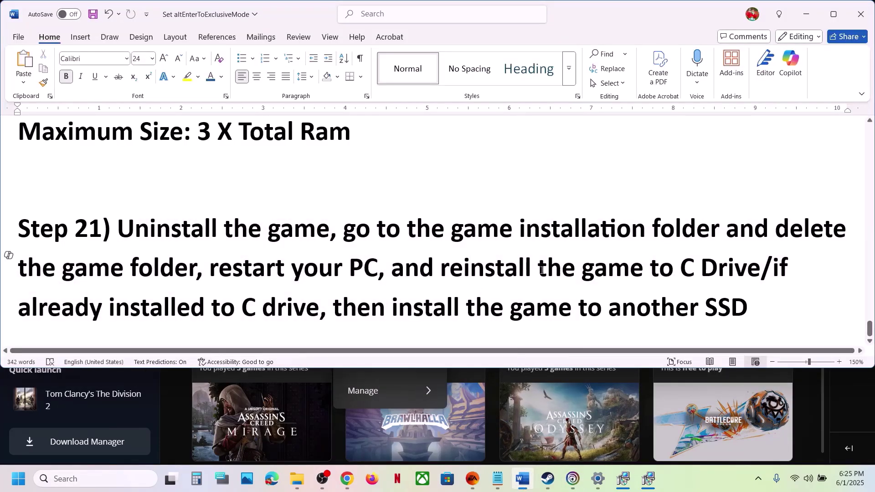
pyautogui.moveTo(465, 268); pyautogui.dragTo(738, 272)
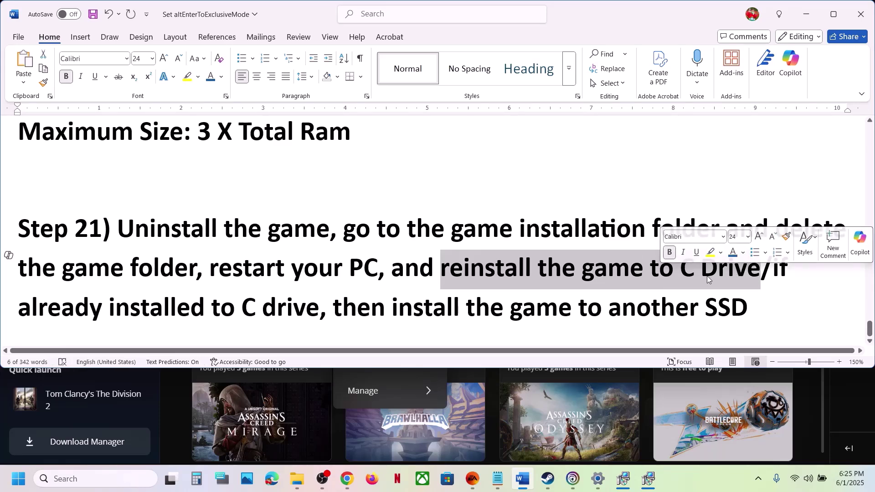
pyautogui.click(671, 279)
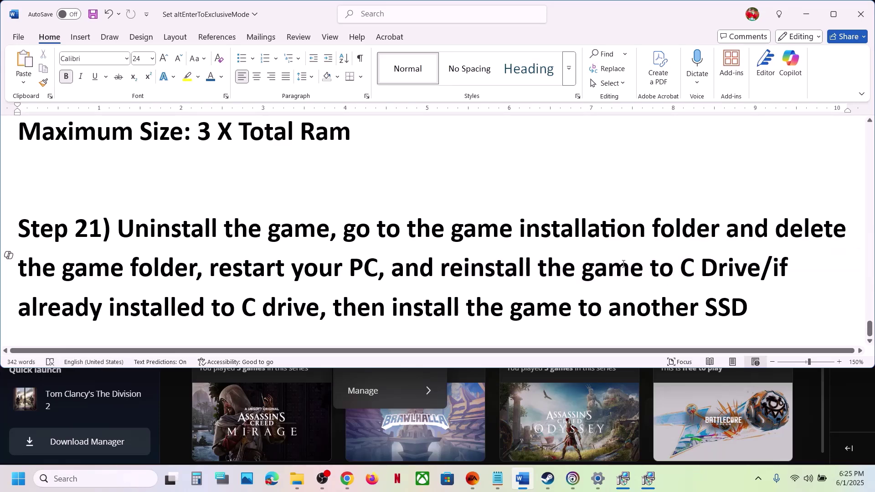
pyautogui.moveTo(624, 264); pyautogui.dragTo(752, 319)
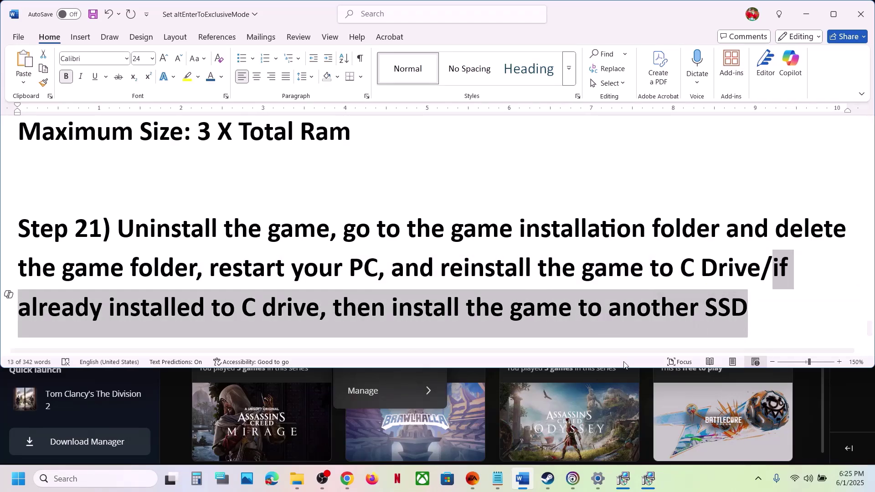
pyautogui.click(550, 479)
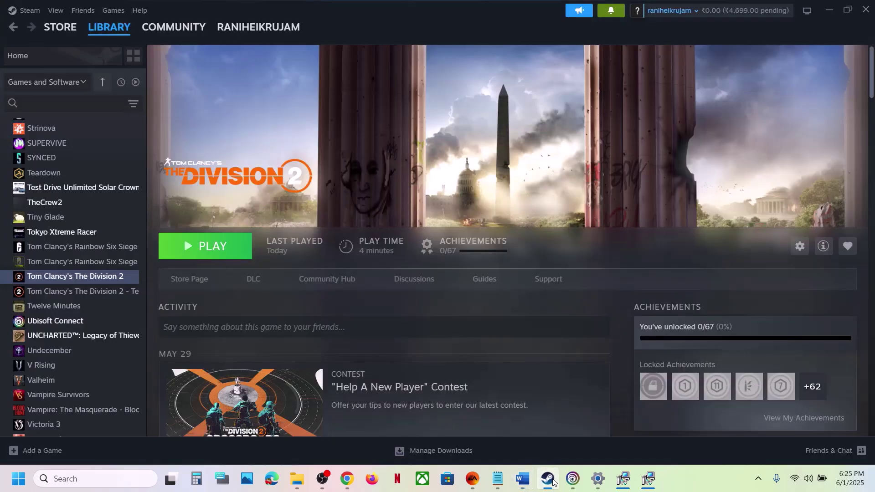